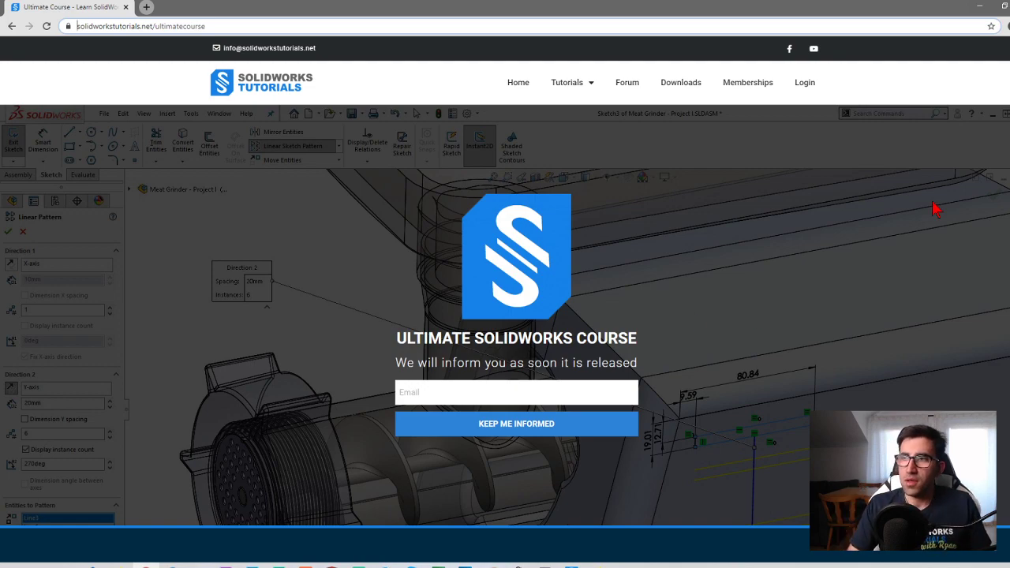
- Switch from the course web page to SOLIDWORKS
click(978, 6)
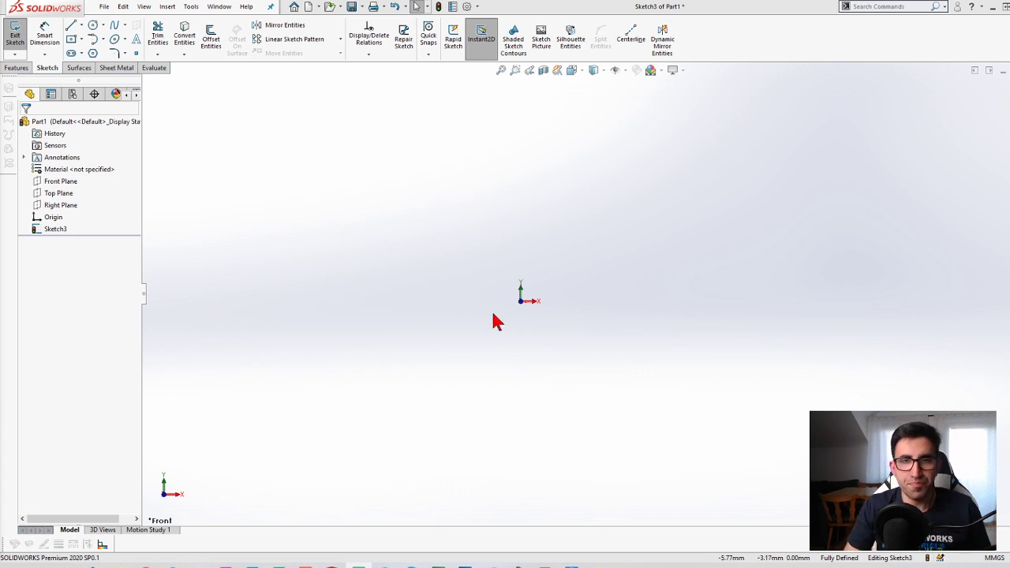
click(61, 182)
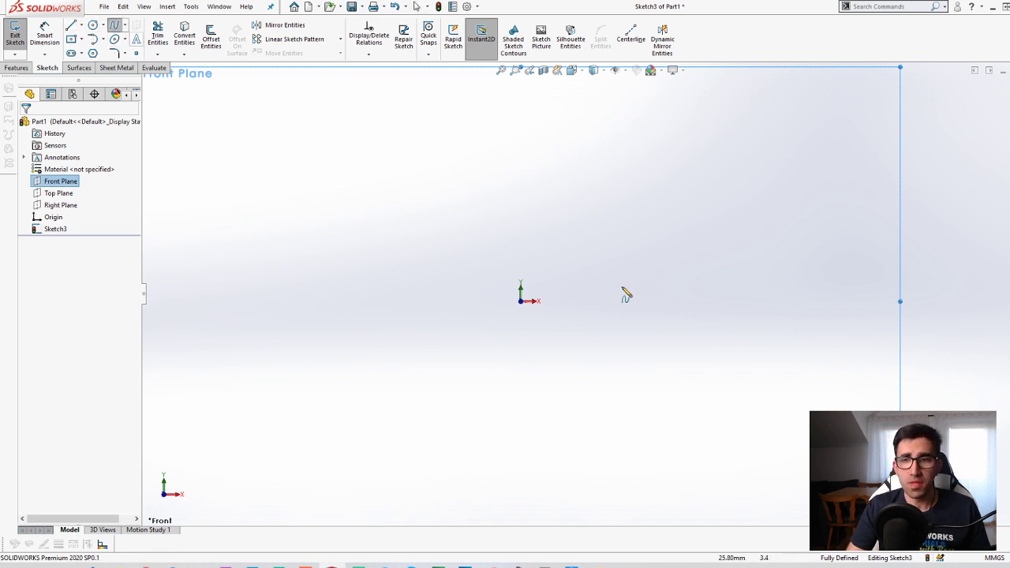
click(631, 38)
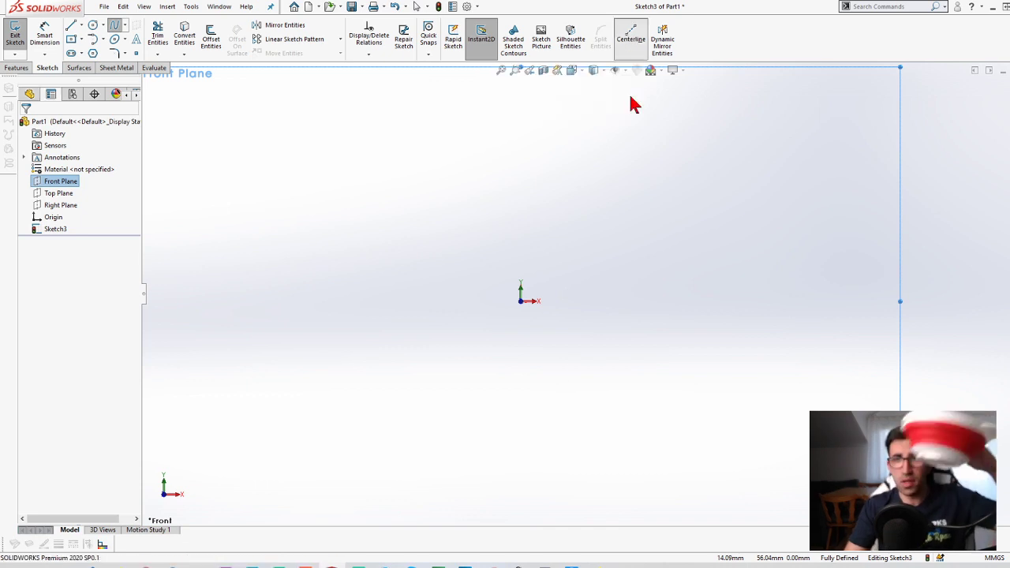
click(520, 300)
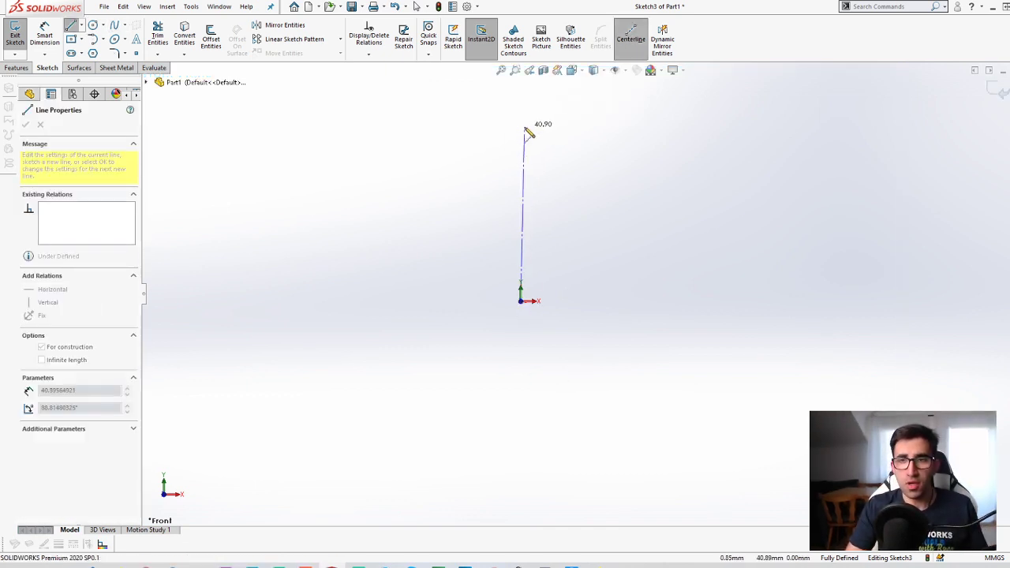
key(Escape)
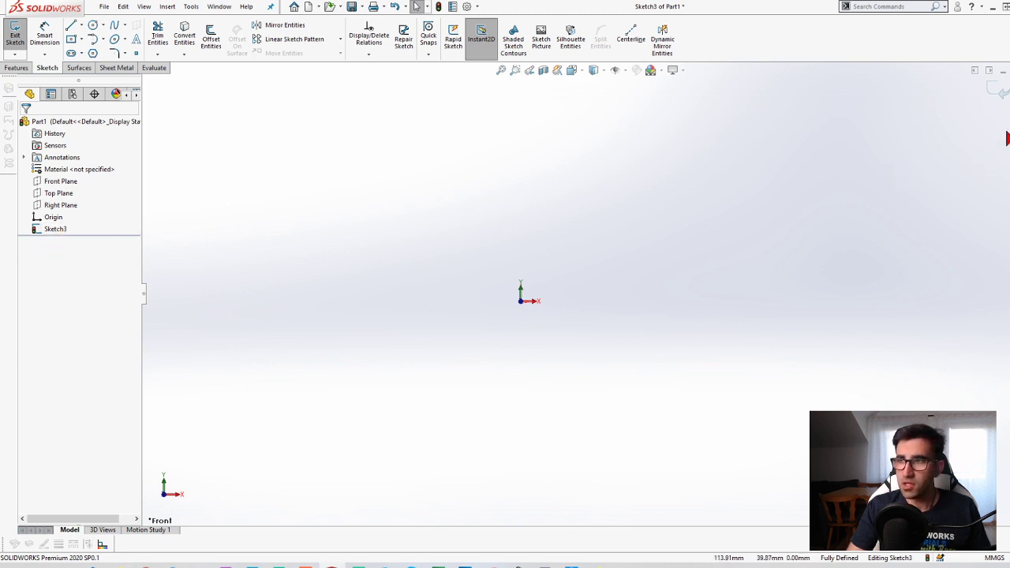
- Exit the current empty sketch and start a new sketch on the Front Plane
click(999, 91)
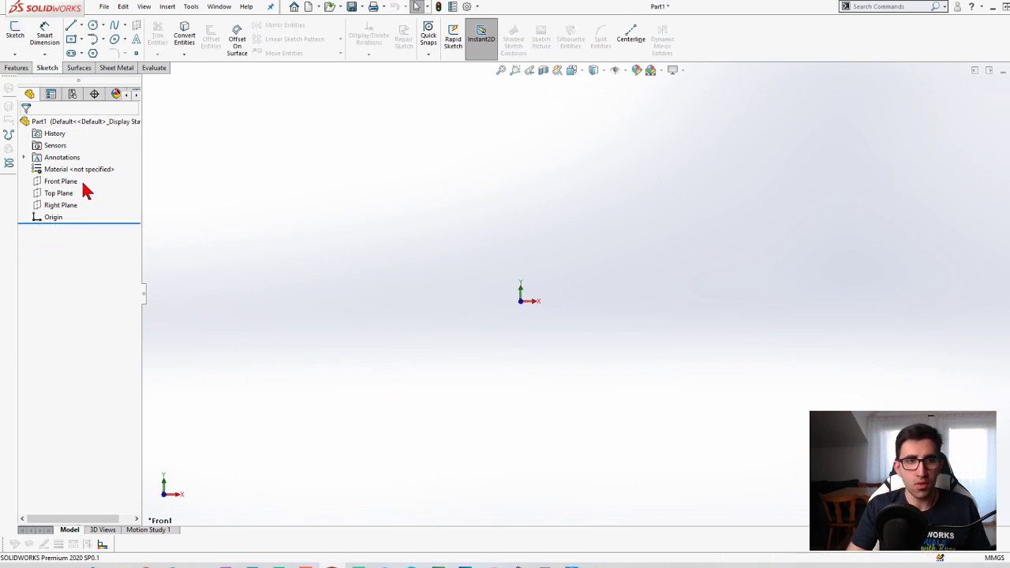
click(55, 180)
click(48, 166)
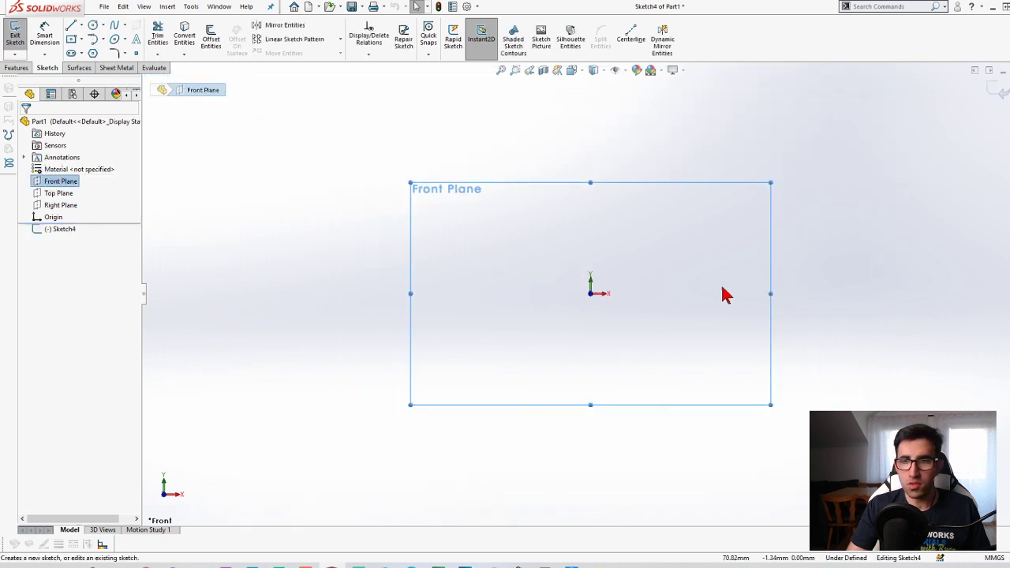
- Draw a vertical centerline upward from the origin as the axis of revolution
click(630, 36)
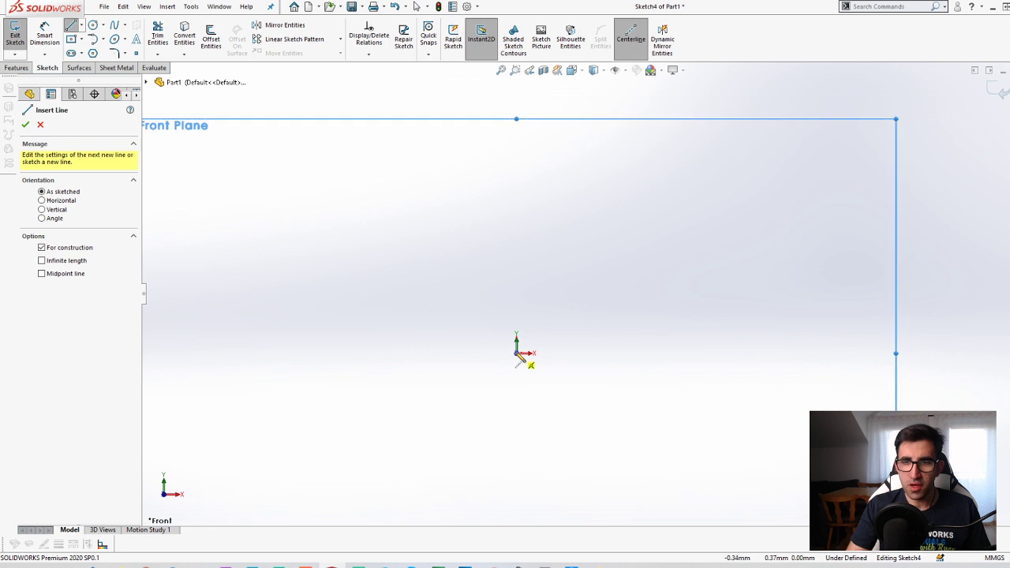
click(516, 353)
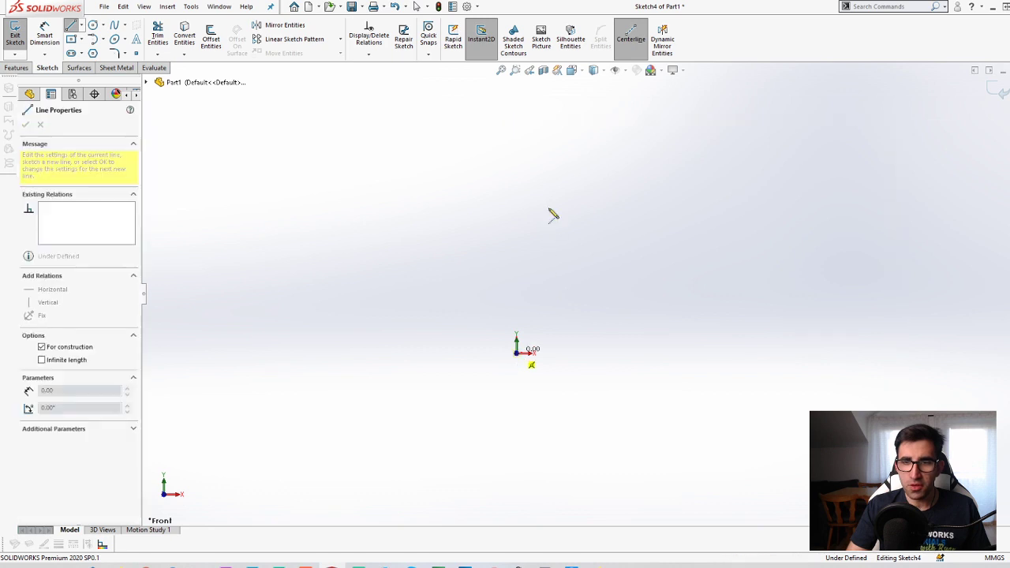
click(516, 155)
key(Escape)
scroll(651, 230, down, 2)
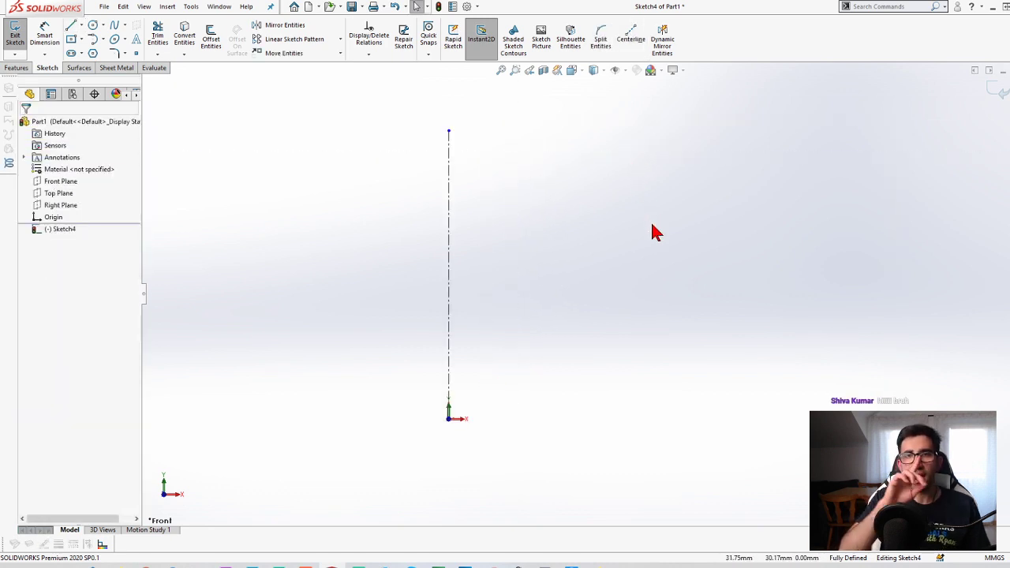
- Sketch a three-point spline curving from about 22 mm beside the origin up to about X 35 mm, Y 38 mm
click(115, 25)
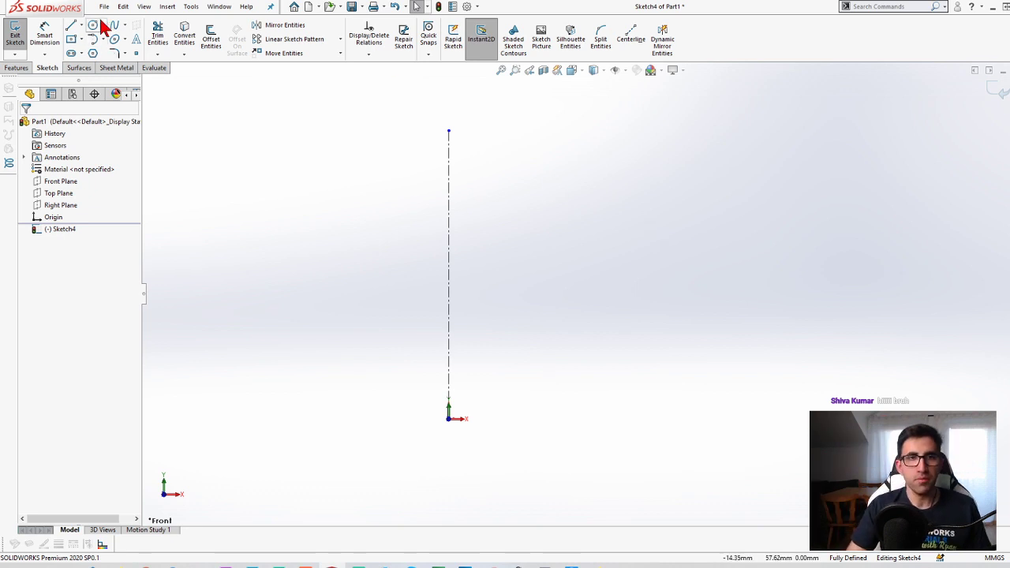
click(583, 418)
click(654, 302)
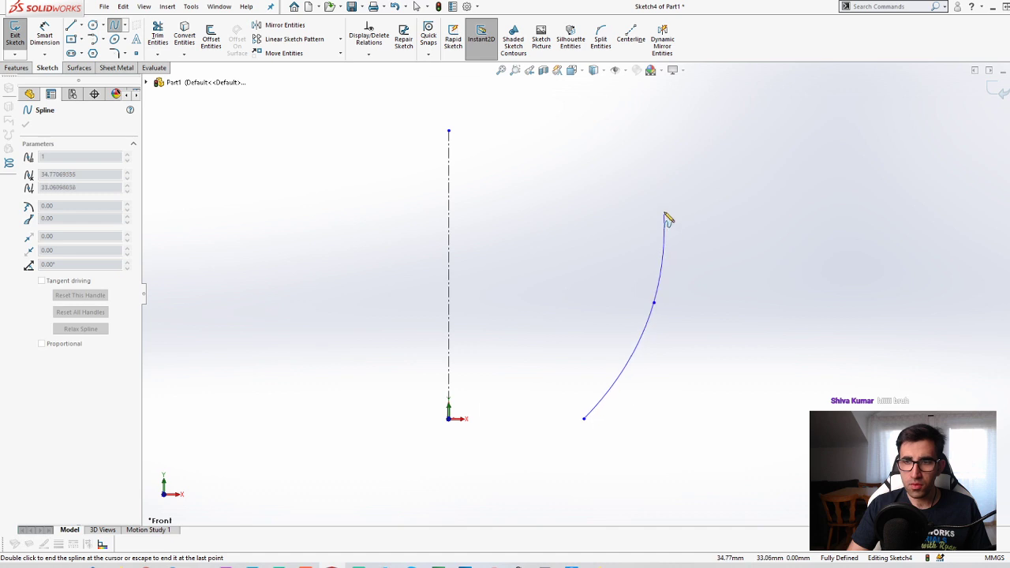
click(666, 186)
key(Escape)
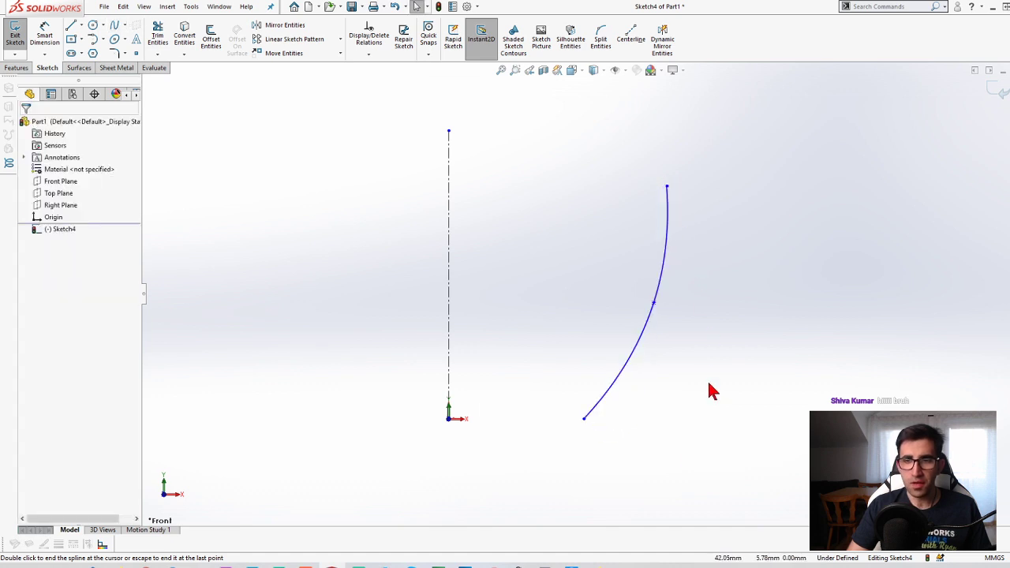
- Draw a horizontal base line about 22 mm long from the spline's lower end to the origin
key(l)
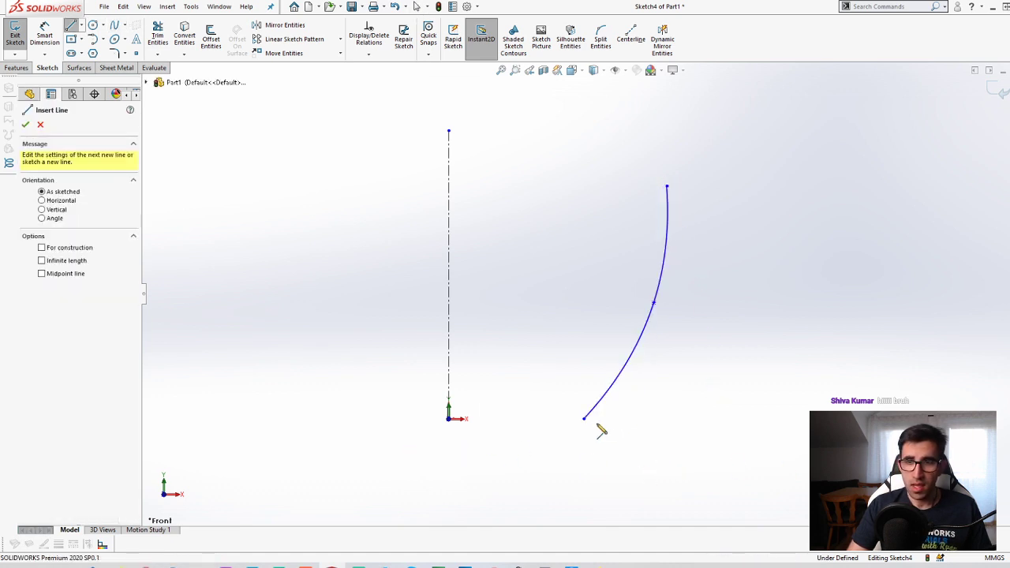
click(584, 418)
click(448, 418)
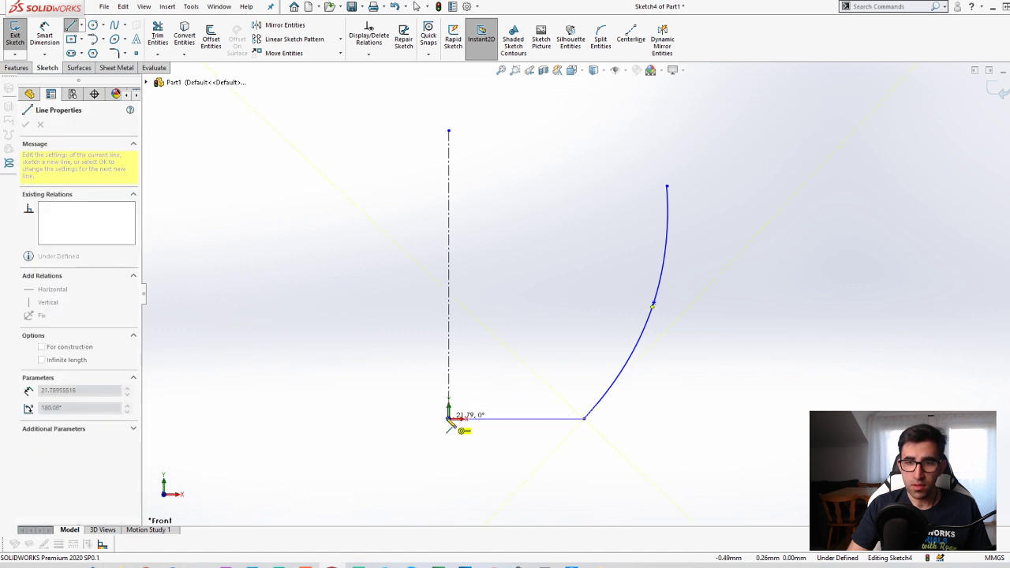
key(Escape)
key(Escape)
- Dimension the spline's upper end about the centerline as a 250 mm diameter
scroll(674, 303, down, 2)
key(d)
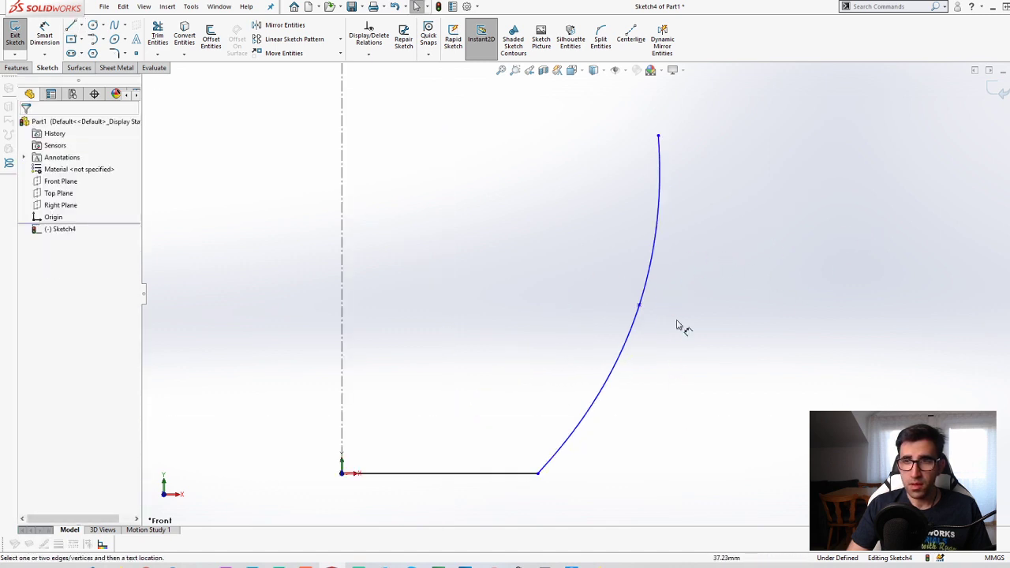
click(342, 129)
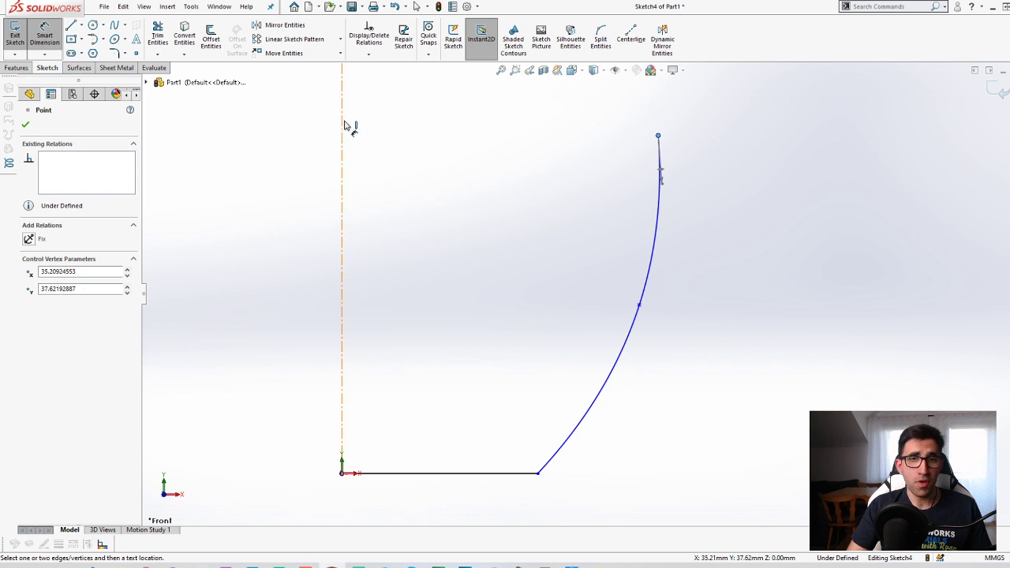
scroll(592, 292, up, 3)
click(623, 215)
click(386, 149)
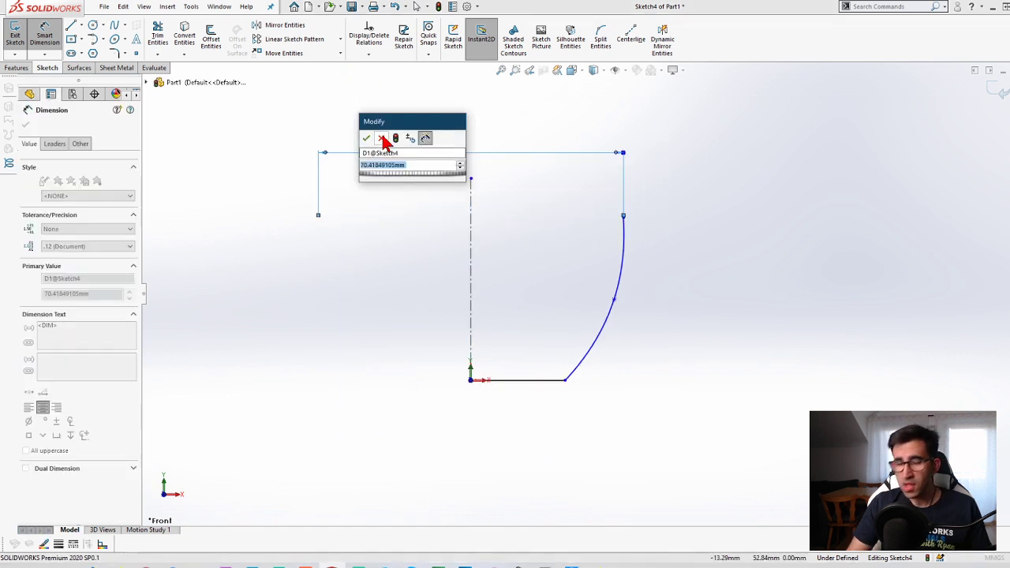
text(250)
key(Return)
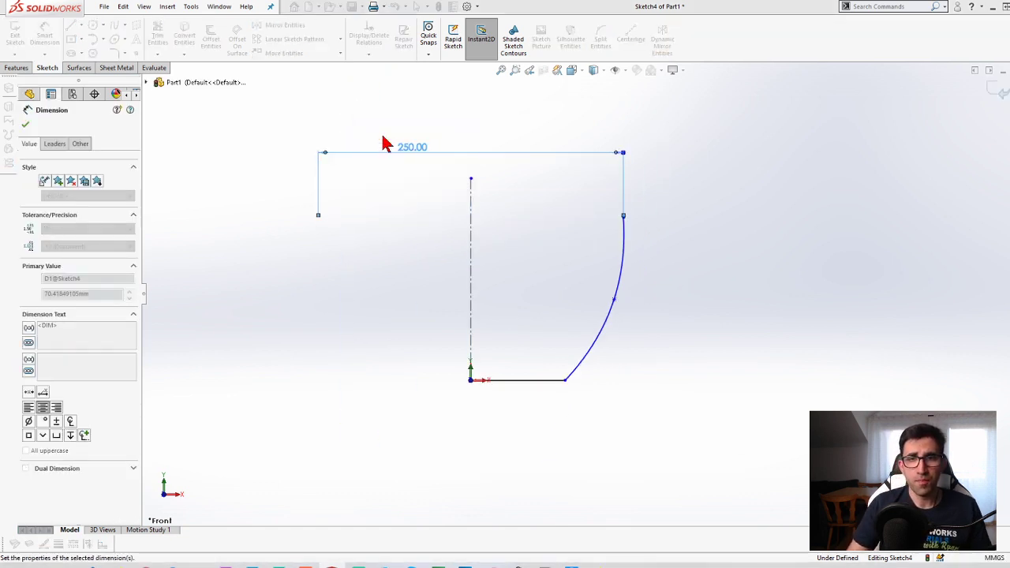
- Dimension the spline's lower end about the centerline as a 100 mm base diameter
click(564, 381)
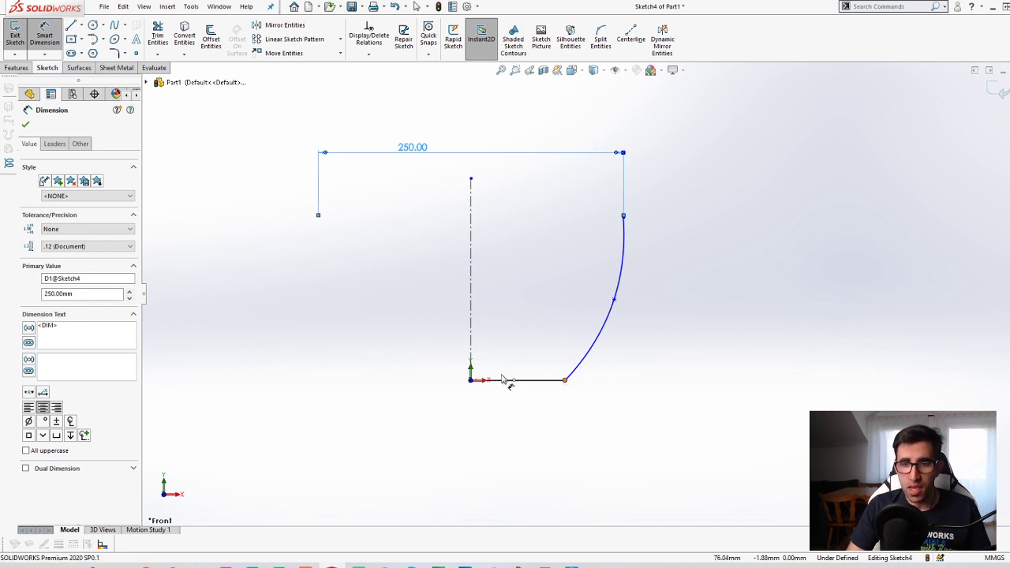
click(470, 350)
click(450, 429)
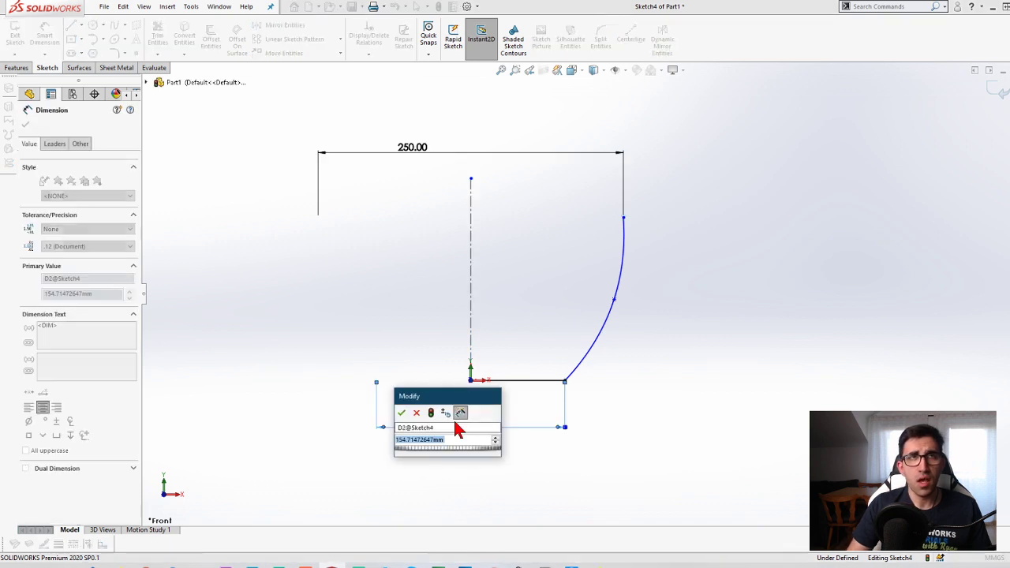
key(Return)
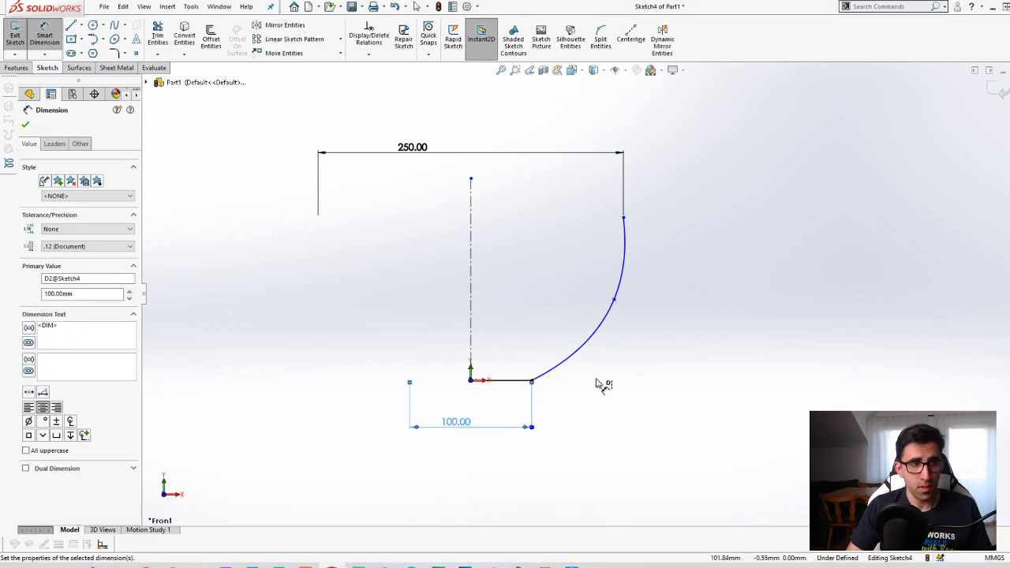
- Dimension the height from the base line to the spline's upper end as 150 mm
scroll(558, 254, down, 1)
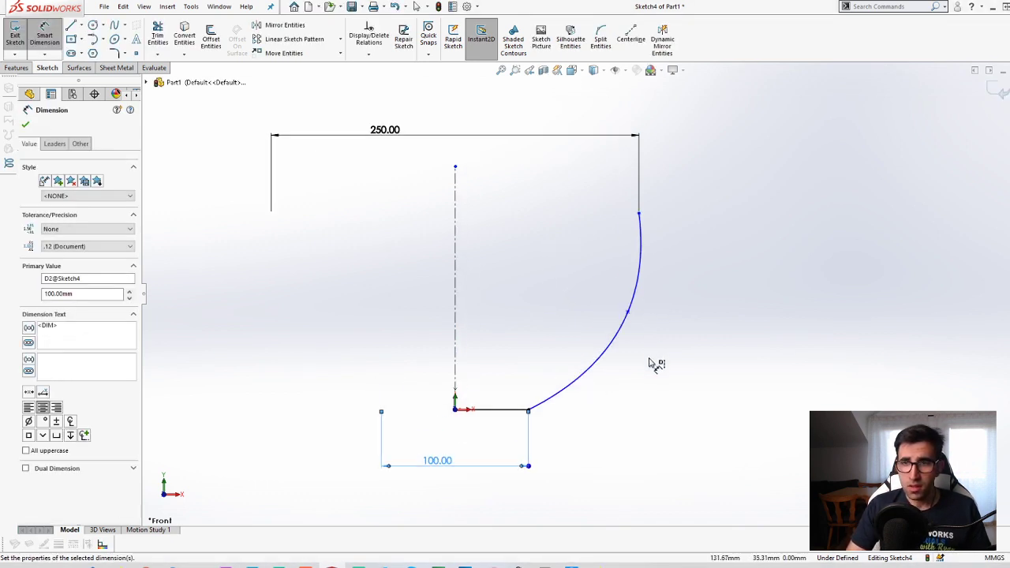
click(619, 456)
click(511, 410)
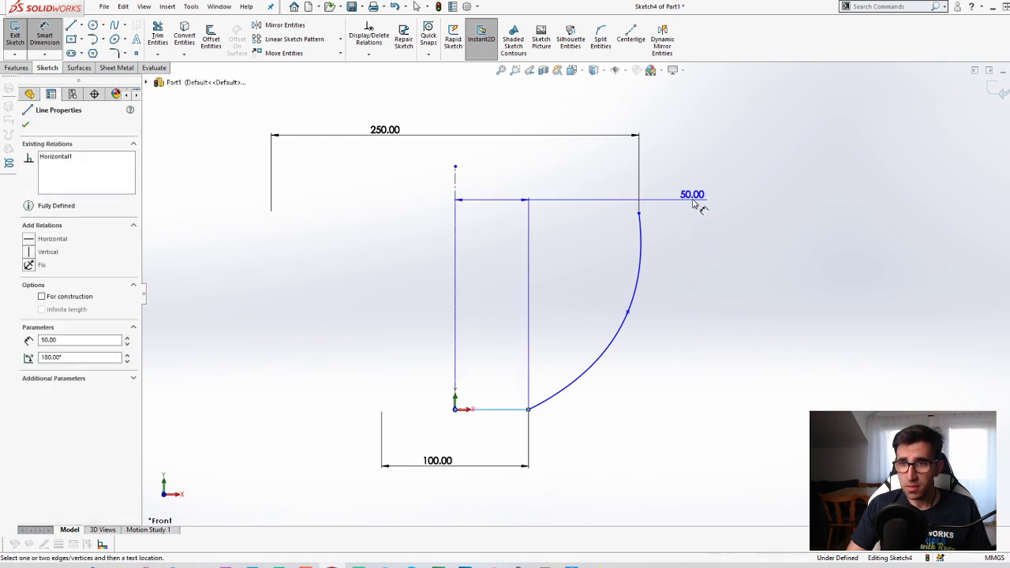
click(639, 213)
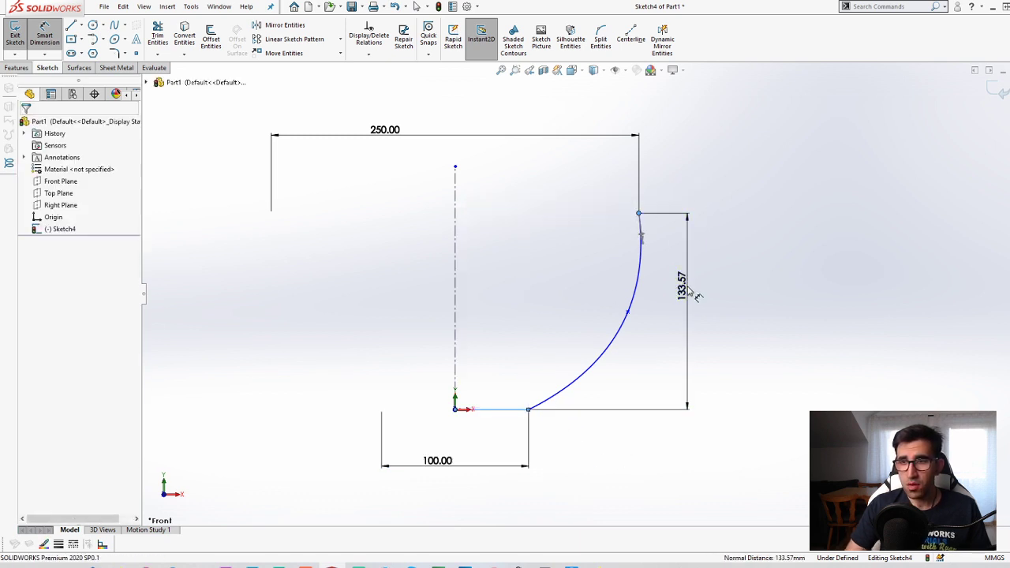
click(688, 291)
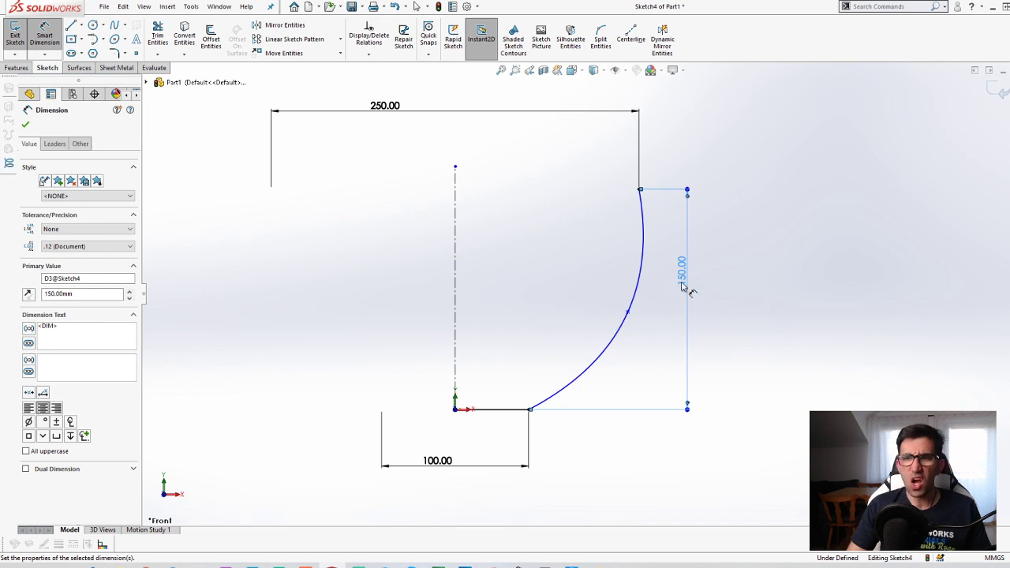
key(Escape)
- Reshape the spline by moving its middle point inward to about X 108 mm, Y 74 mm
click(626, 313)
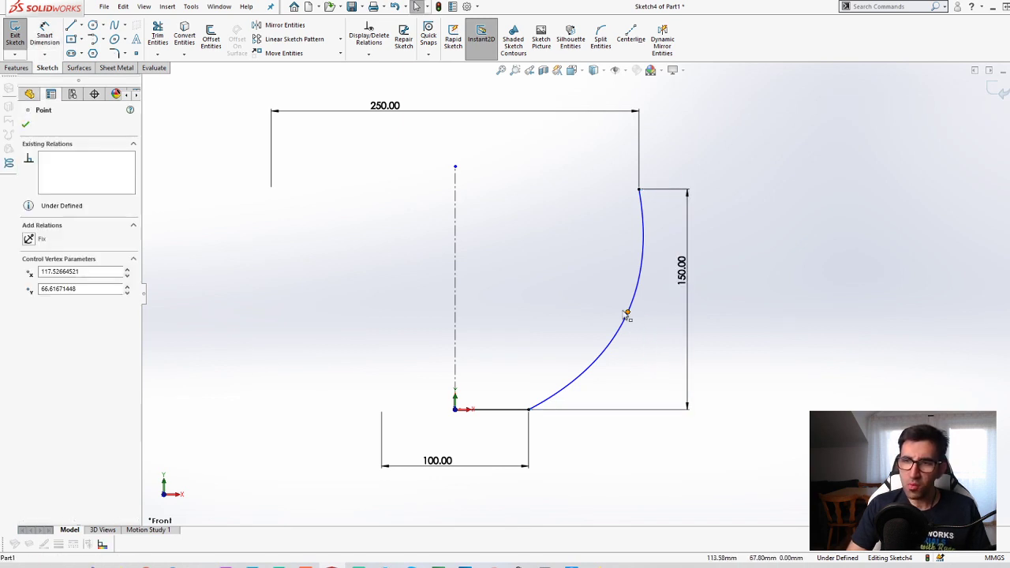
drag(626, 313, 612, 300)
click(654, 397)
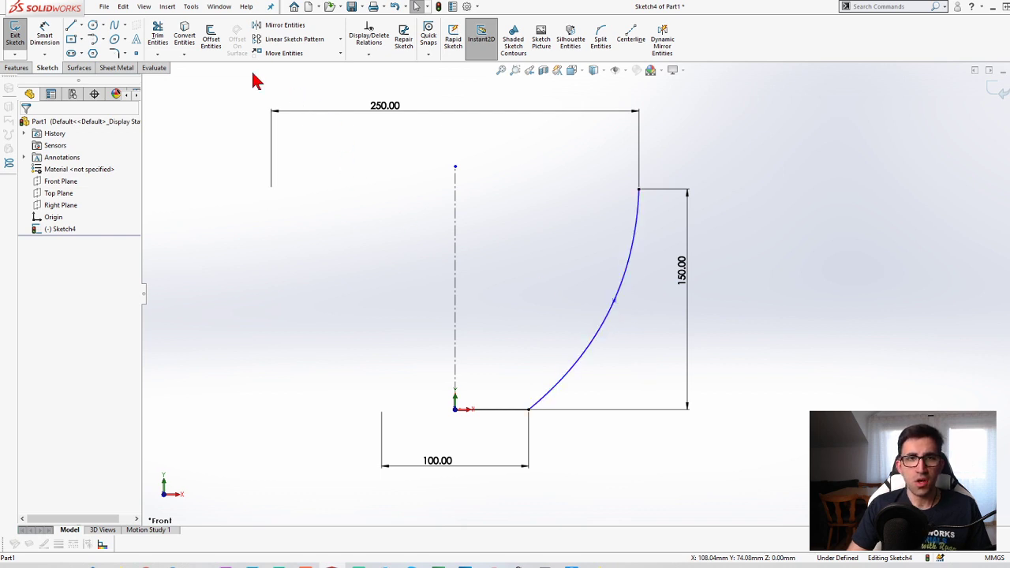
- Offset the connected base line and spline 10 mm inward without end caps, and undo the offset
click(210, 39)
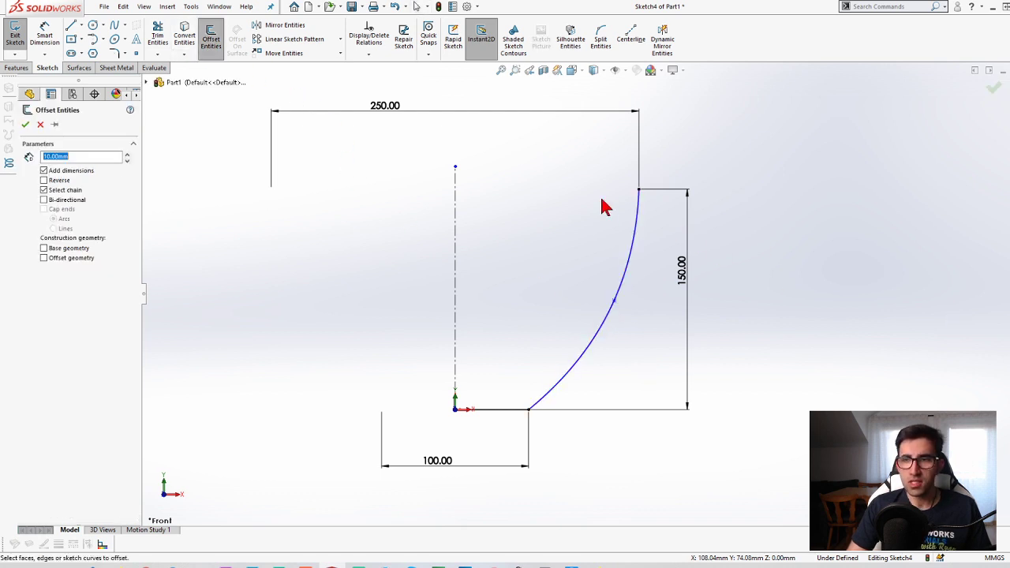
click(639, 218)
click(47, 181)
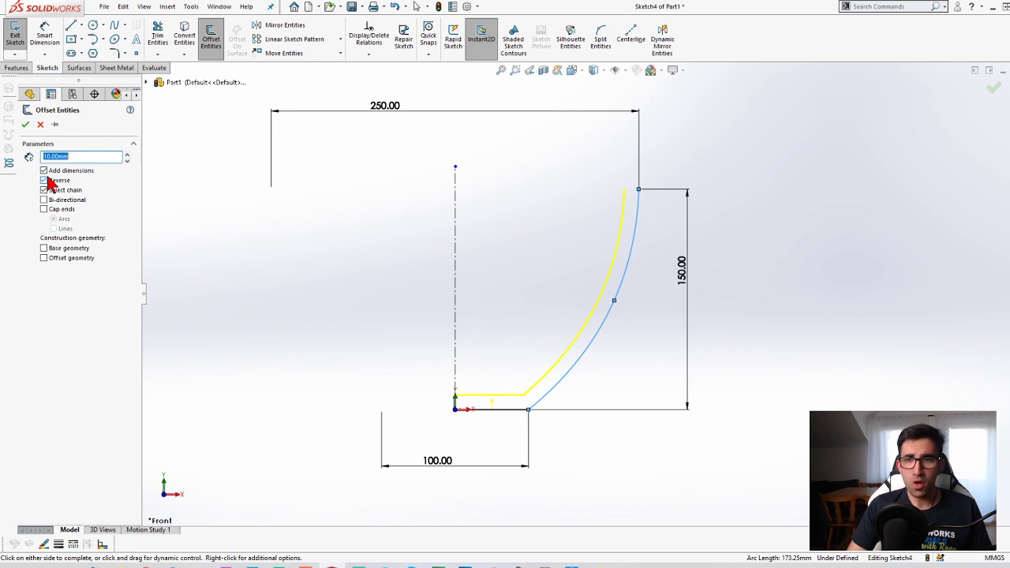
click(26, 125)
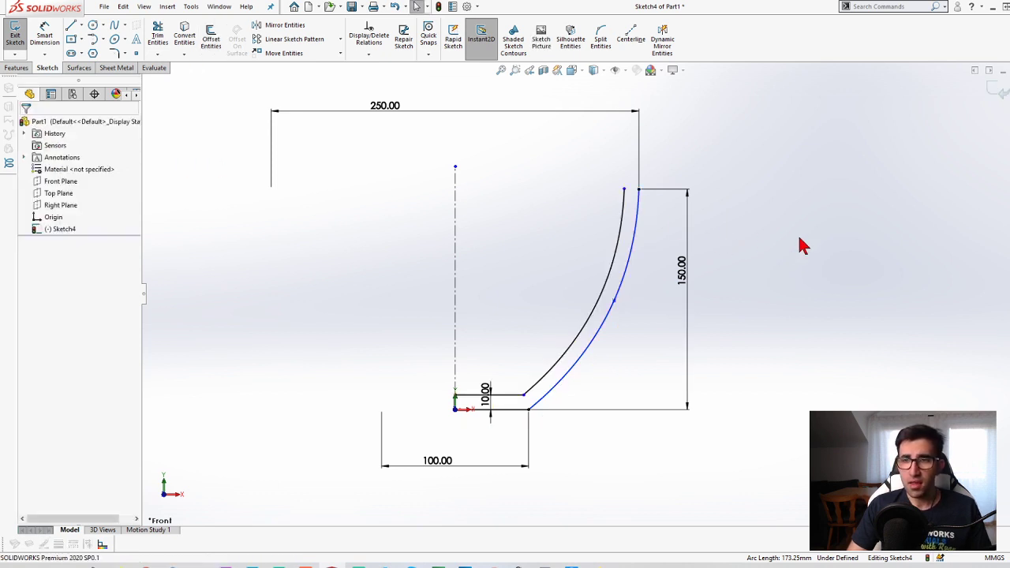
key(ctrl+z)
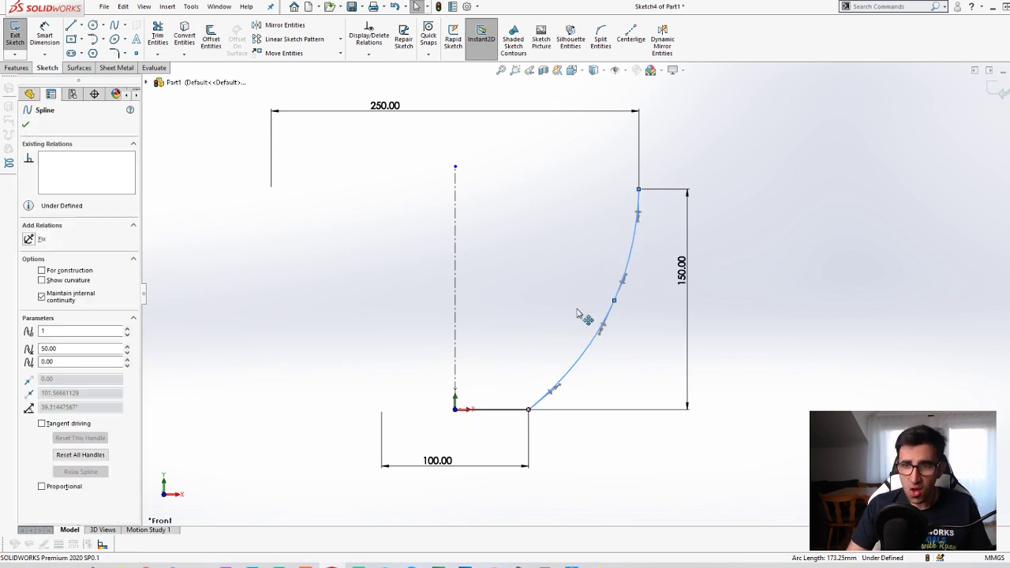
- Offset the connected base line and spline 10 mm inward, capping the open ends with arcs
click(335, 75)
click(210, 36)
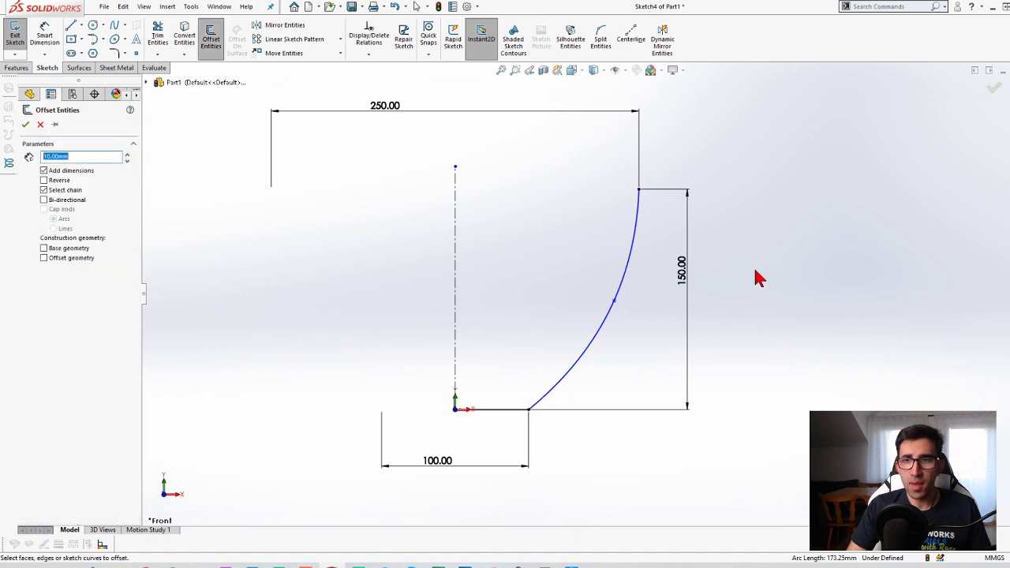
click(637, 233)
click(45, 181)
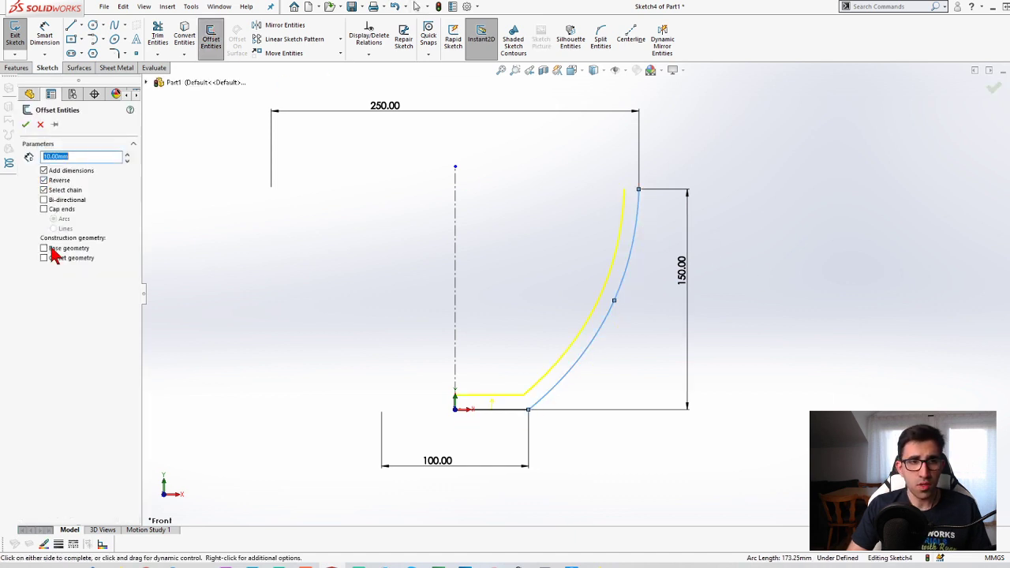
click(44, 209)
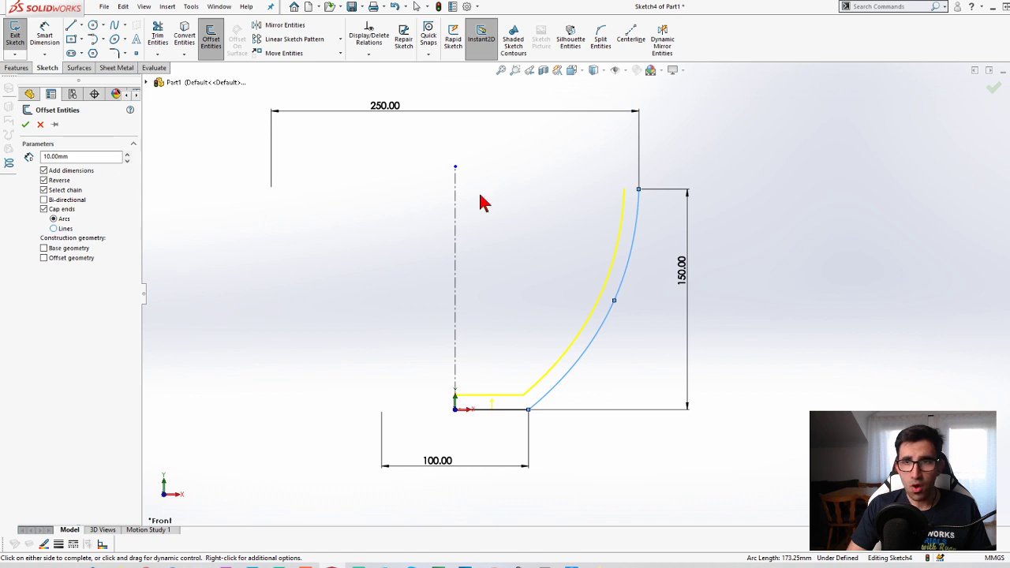
scroll(556, 359, down, 3)
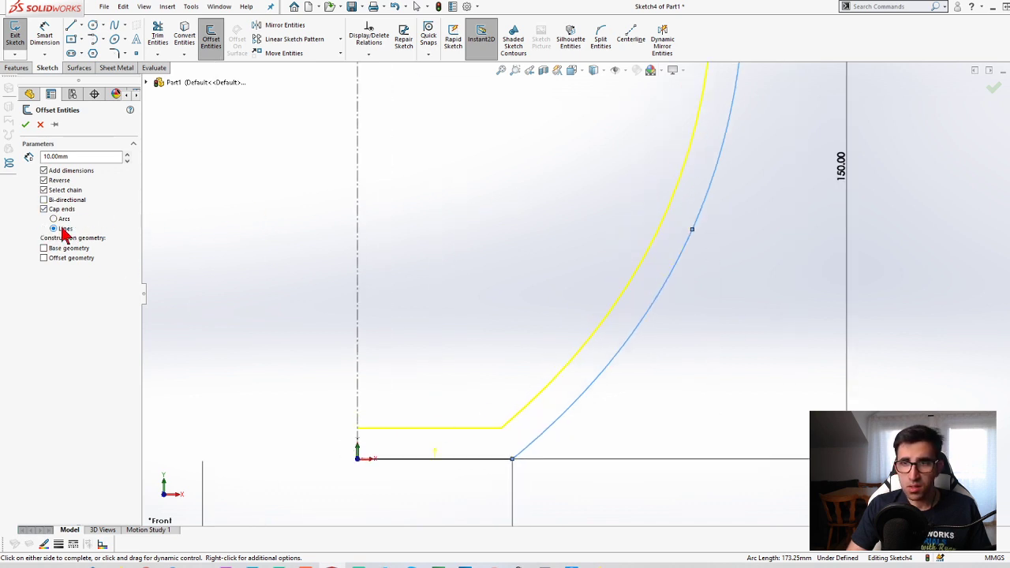
scroll(489, 262, up, 3)
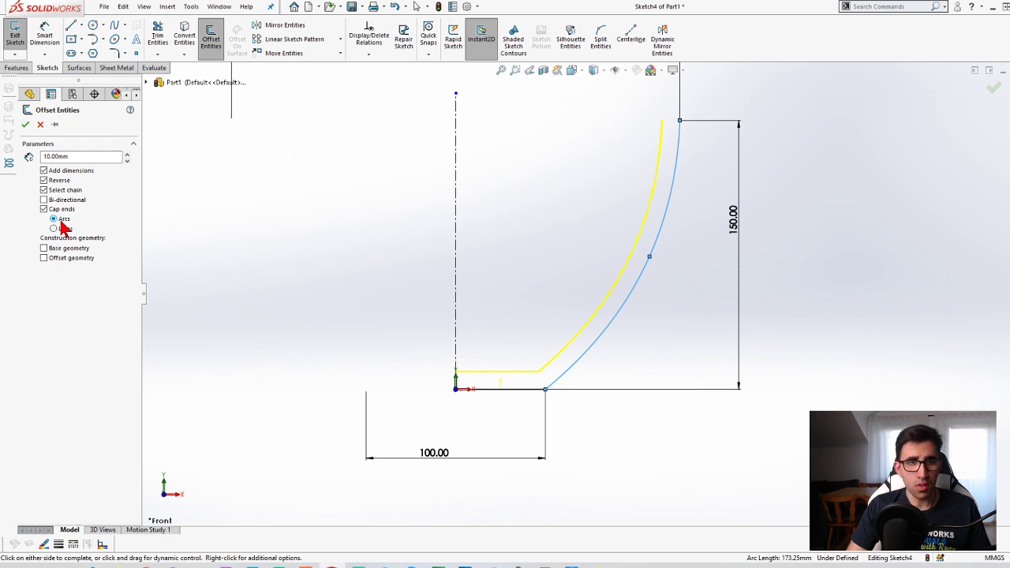
click(26, 126)
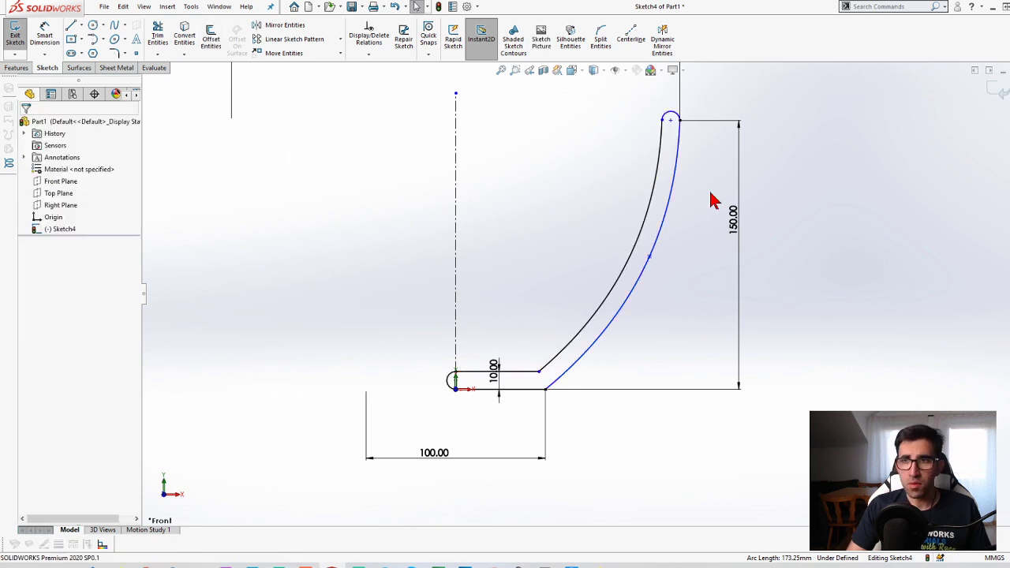
- Trim away the arc cap beside the origin that extends past the centerline at the base
scroll(638, 218, up, 1)
scroll(613, 271, down, 5)
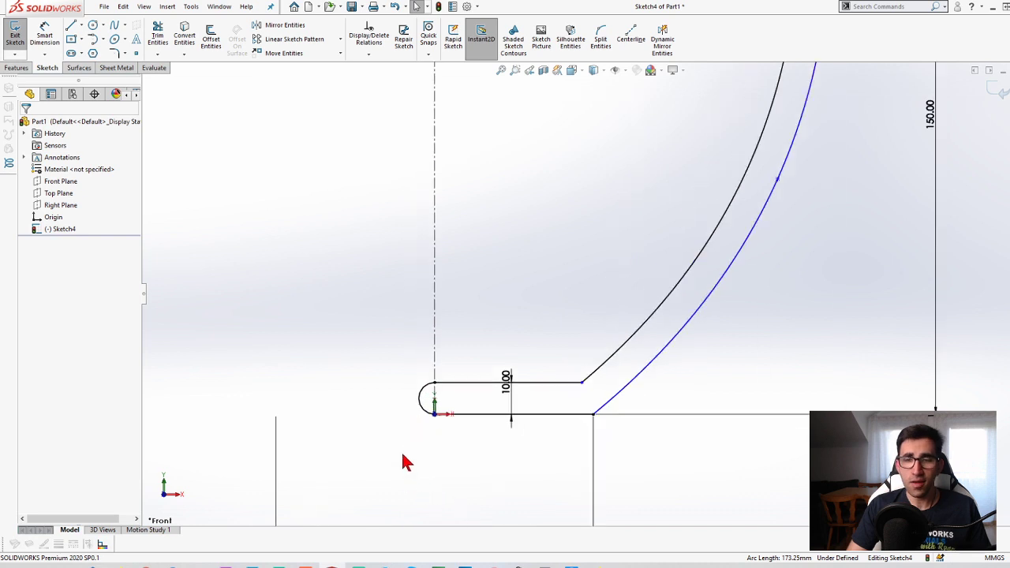
key(l)
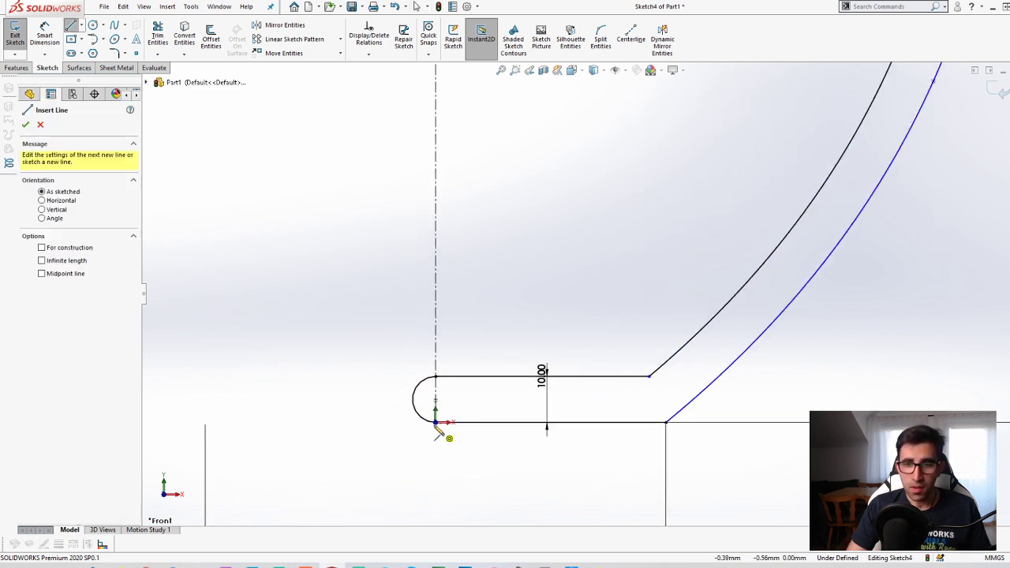
key(Escape)
click(422, 383)
click(476, 317)
key(t)
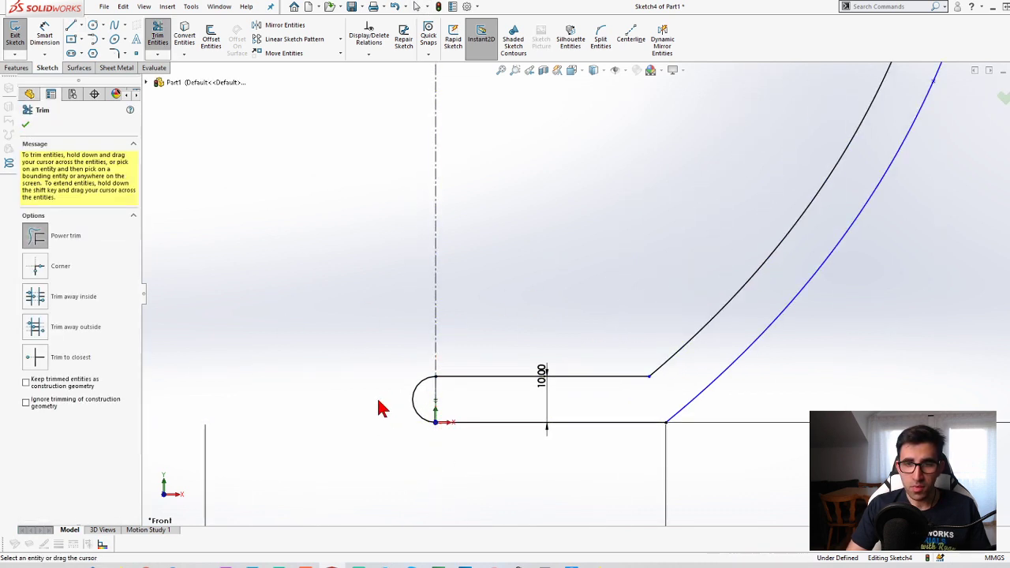
drag(408, 368, 415, 405)
key(Escape)
key(f)
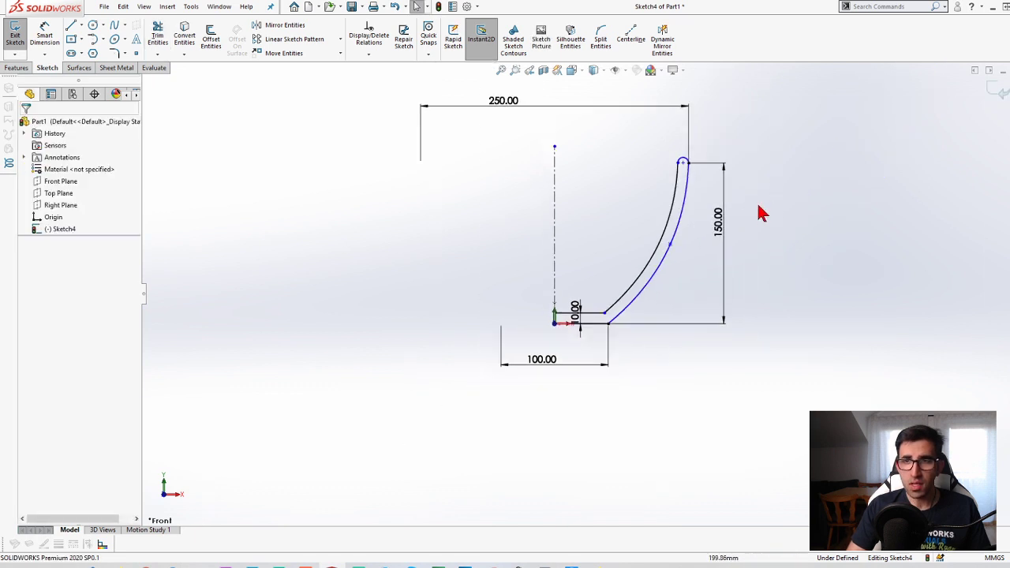
- Revolve the closed wall profile 360 degrees about the vertical centerline as a solid boss
scroll(714, 212, down, 2)
click(16, 68)
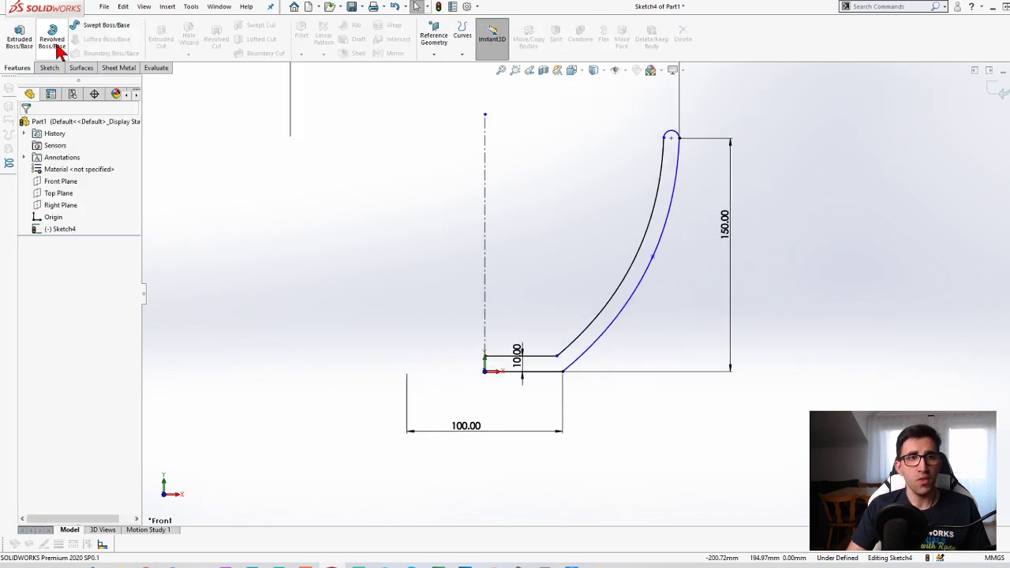
click(57, 50)
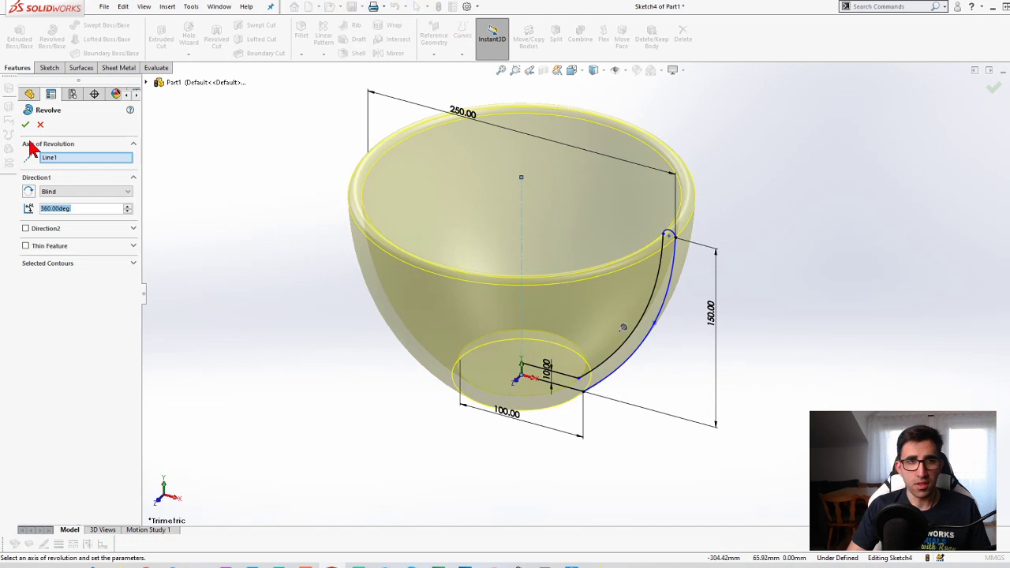
click(26, 124)
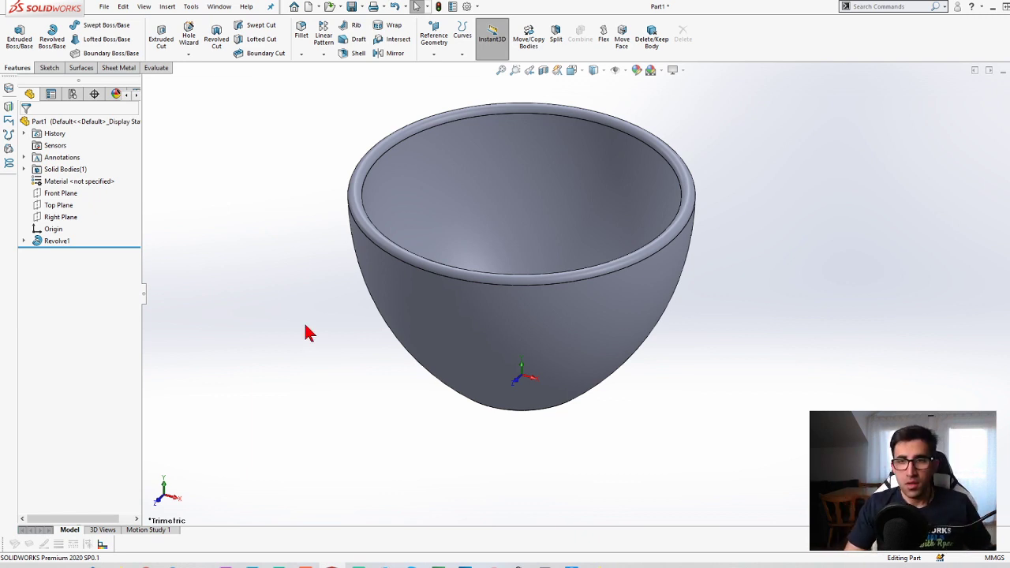
- Create a reference plane parallel to the Top Plane, offset about 26 mm upward through the lower part of the bowl
middle_drag(307, 332, 450, 337)
middle_drag(536, 360, 694, 295)
key(space)
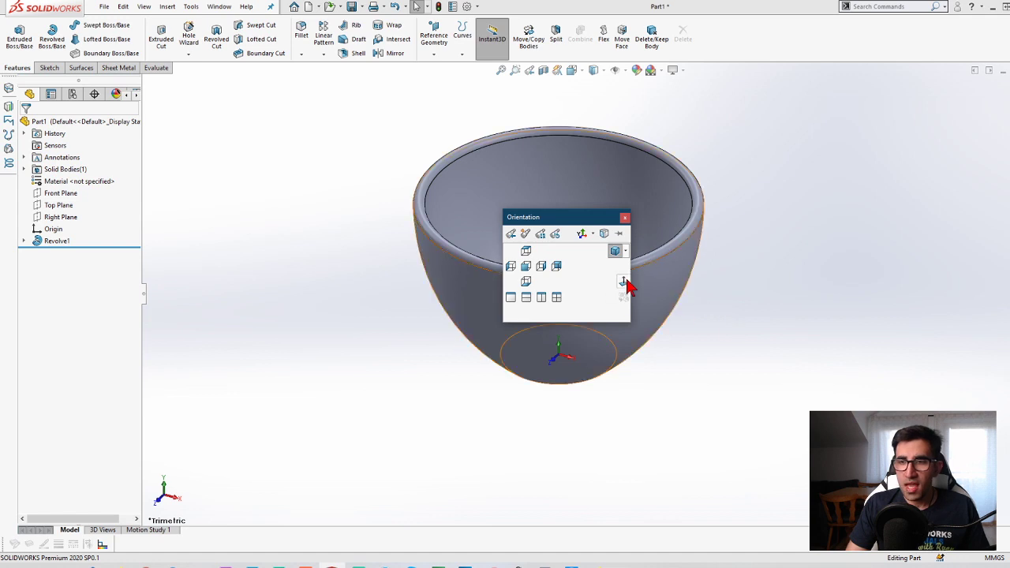
key(ctrl+1)
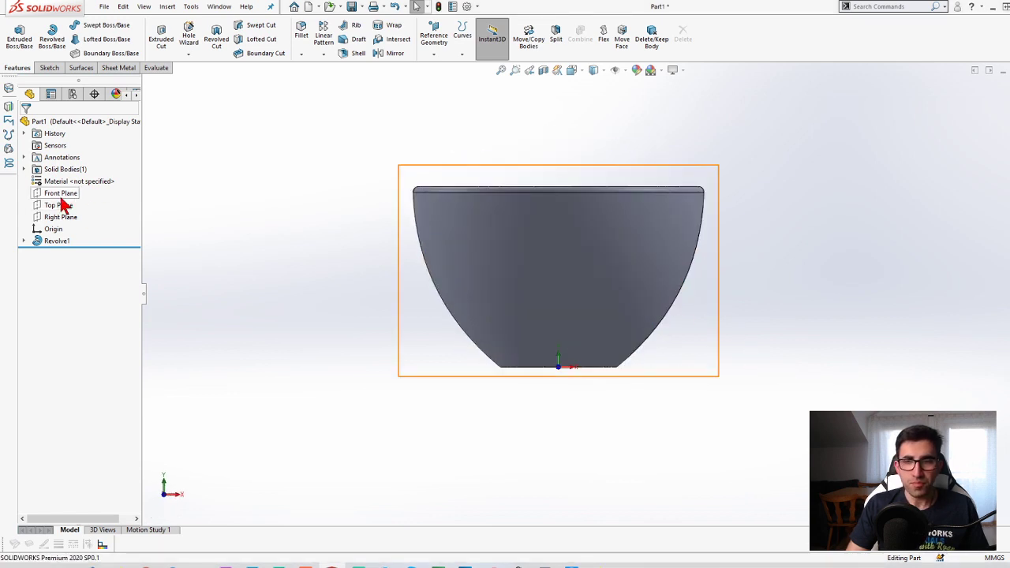
click(62, 210)
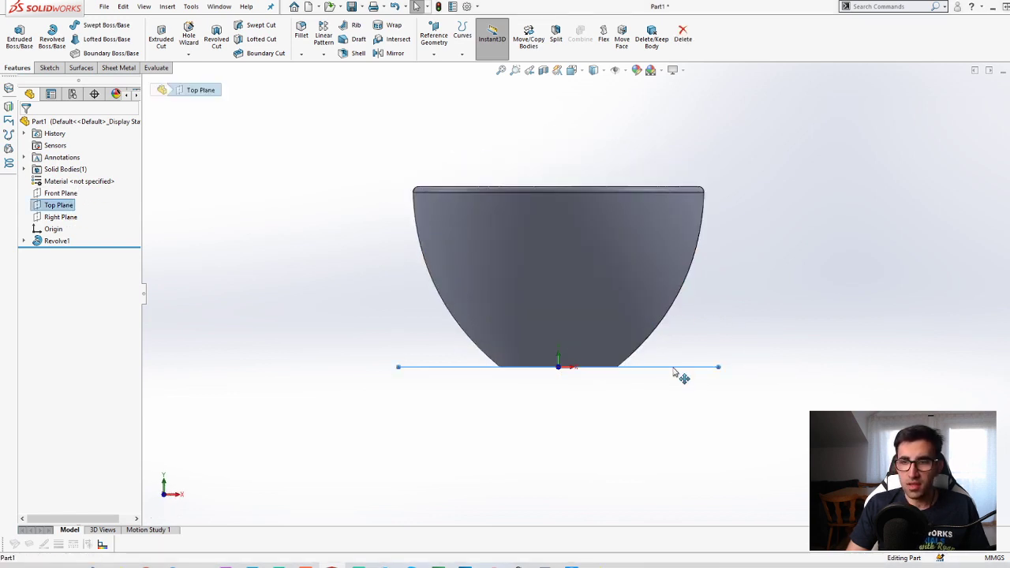
ctrl+drag(679, 372, 683, 342)
scroll(555, 349, down, 3)
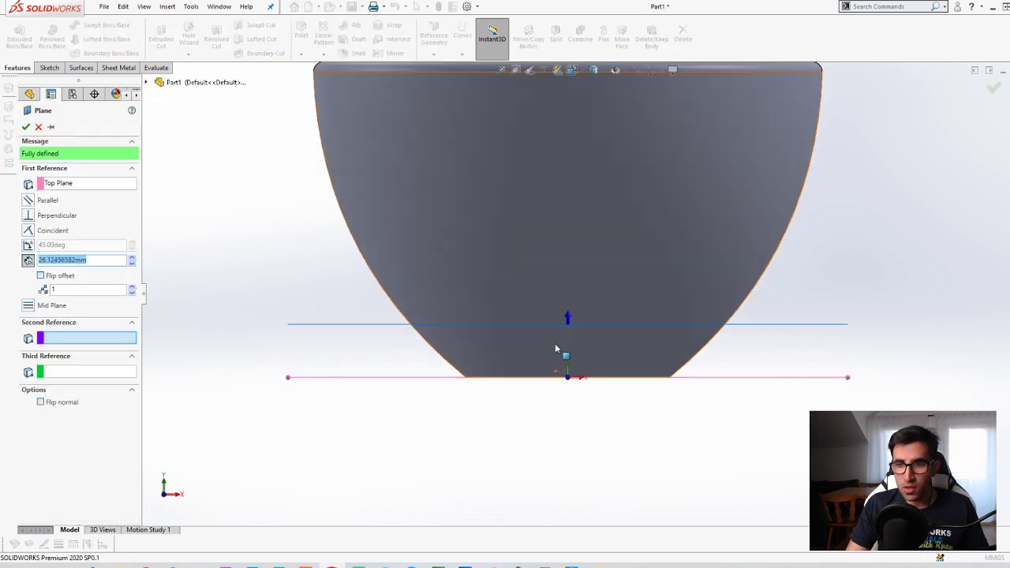
scroll(555, 349, down, 2)
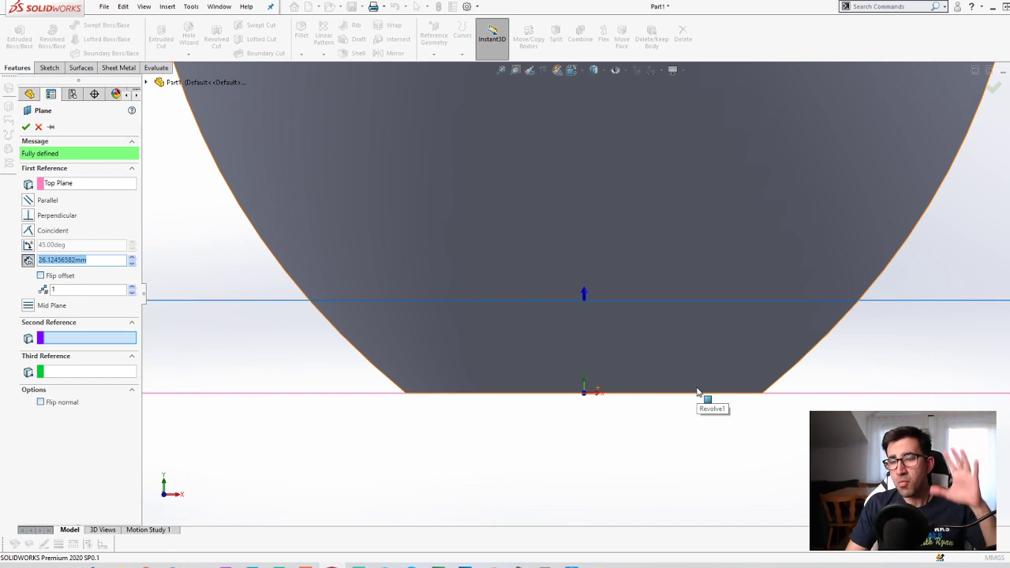
key(z)
key(z)
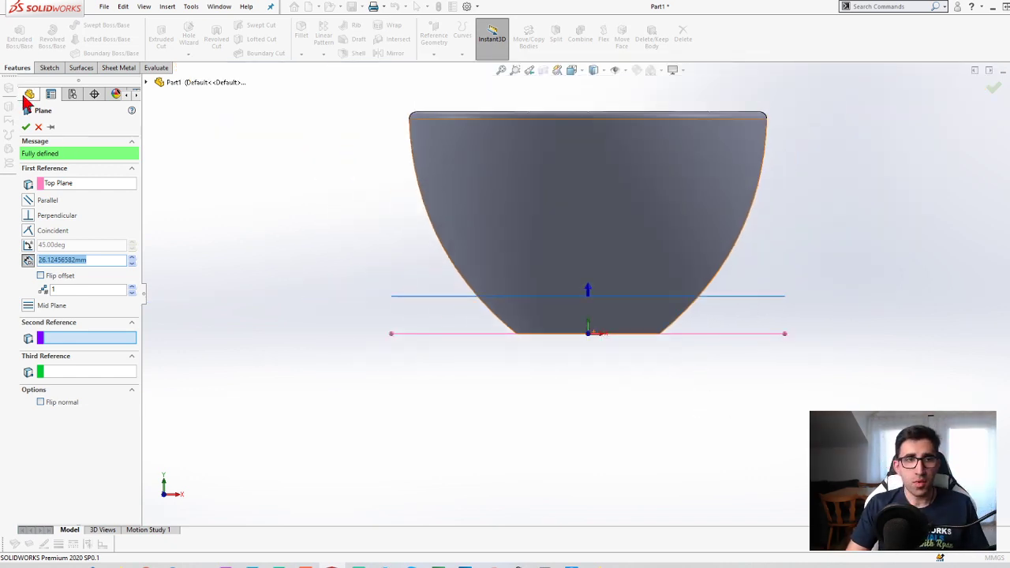
click(29, 129)
- Create a second reference plane offset about 83.5 mm upward from the lower offset plane, just below the bowl's rim
ctrl+drag(762, 300, 769, 175)
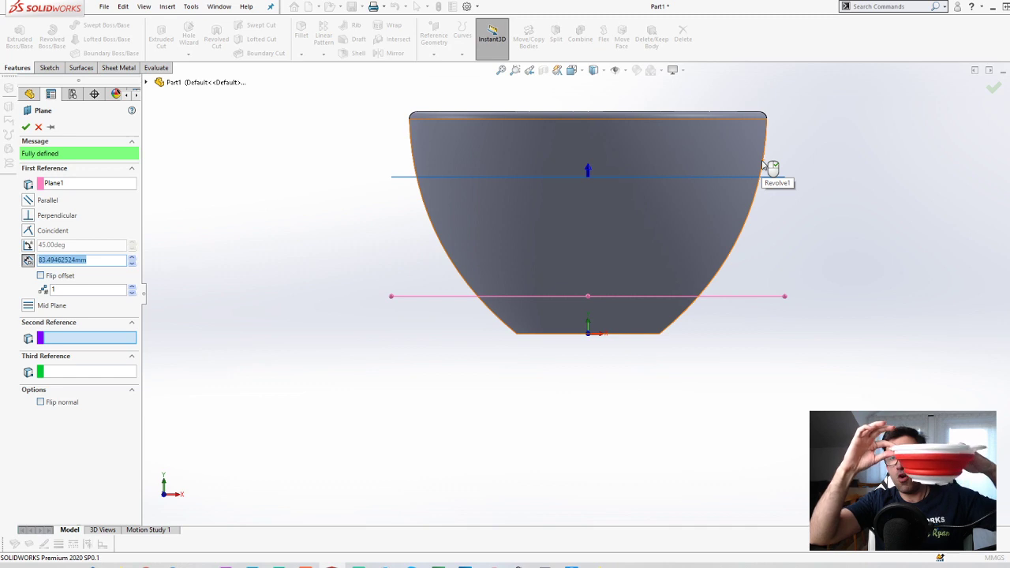
key(Return)
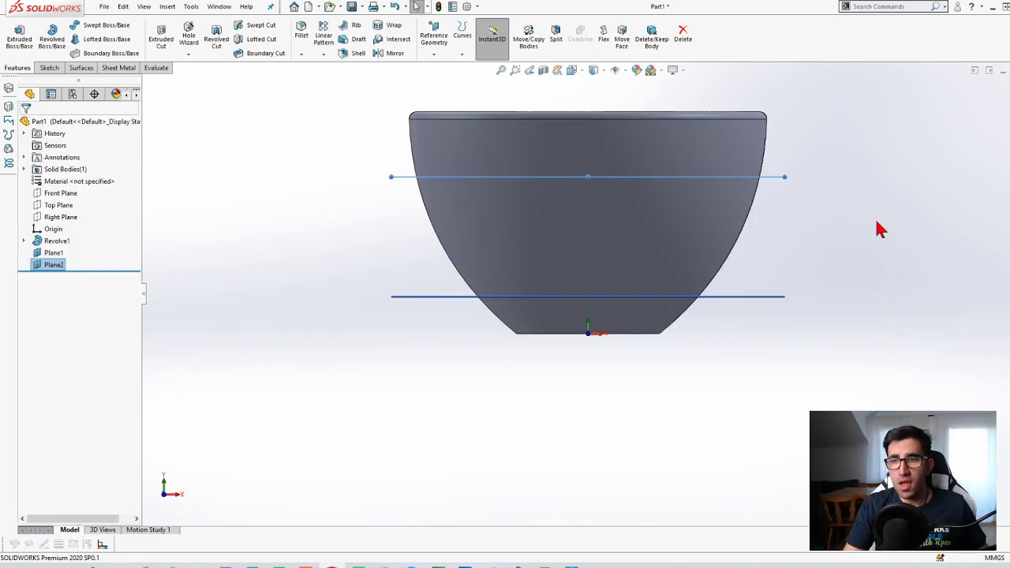
click(850, 225)
middle_drag(850, 226, 799, 175)
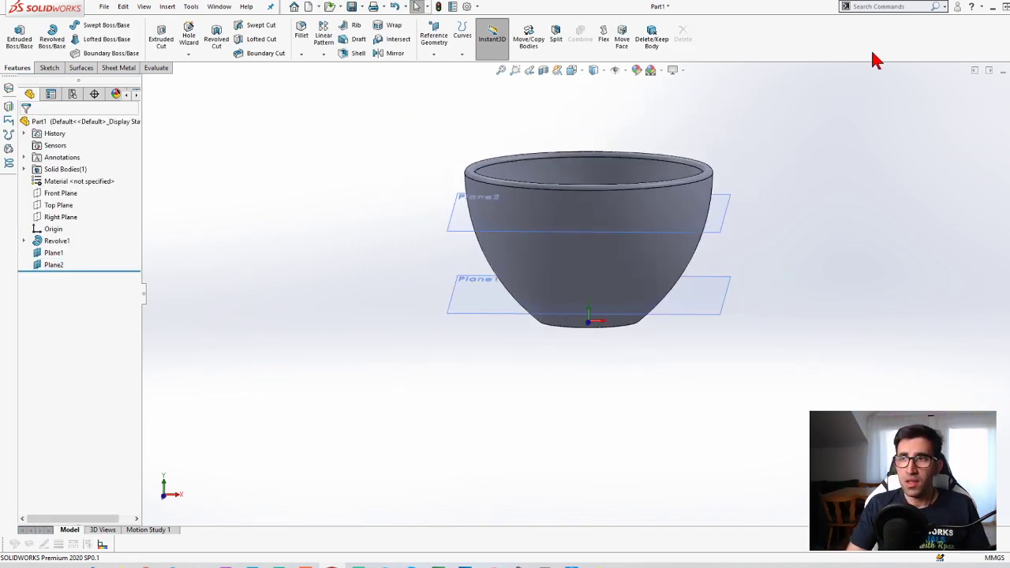
- Start a Split of the bowl with the two offset planes as trim tools and cut the part
click(167, 7)
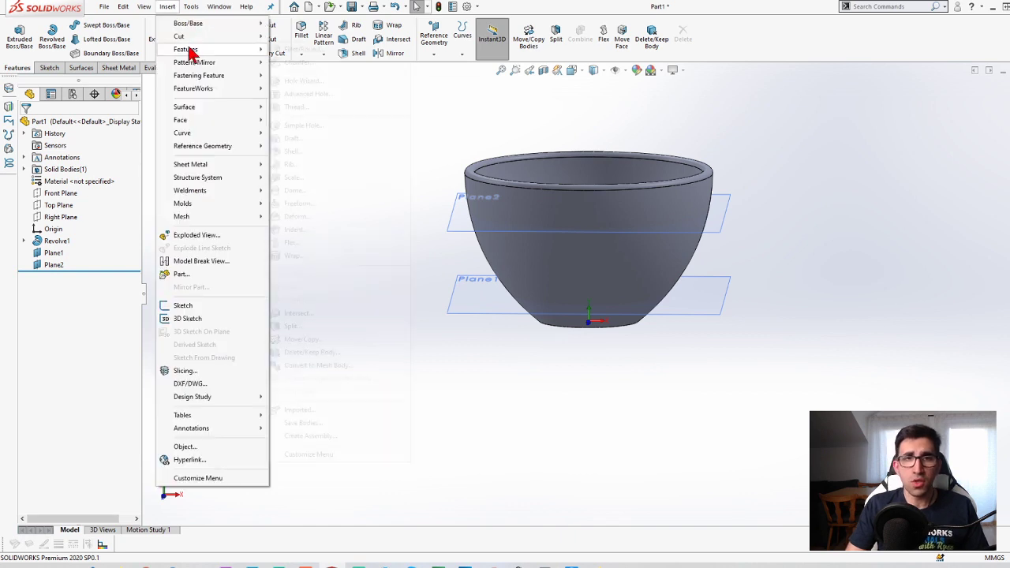
mouse_move(188, 49)
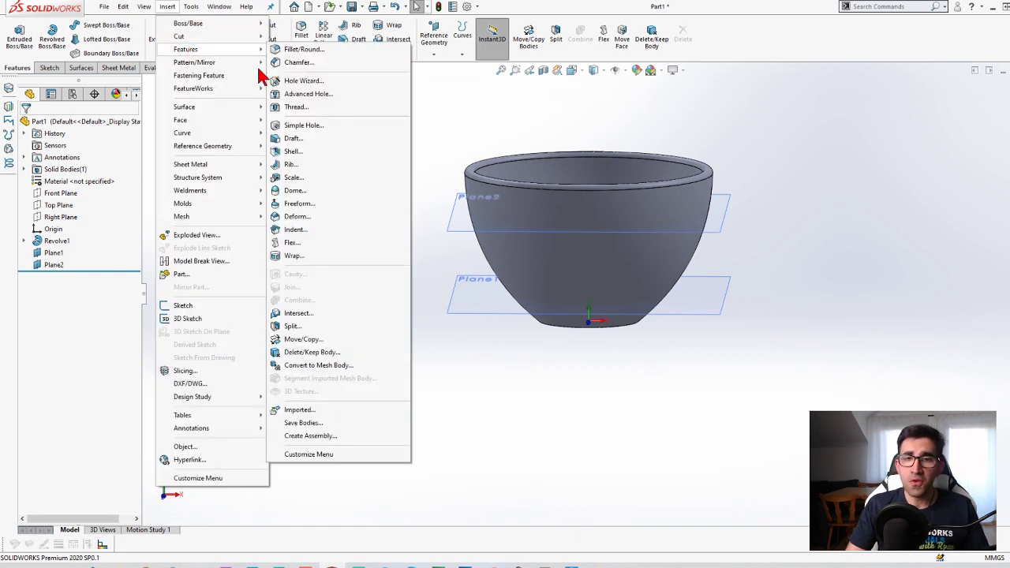
click(330, 326)
scroll(474, 248, up, 2)
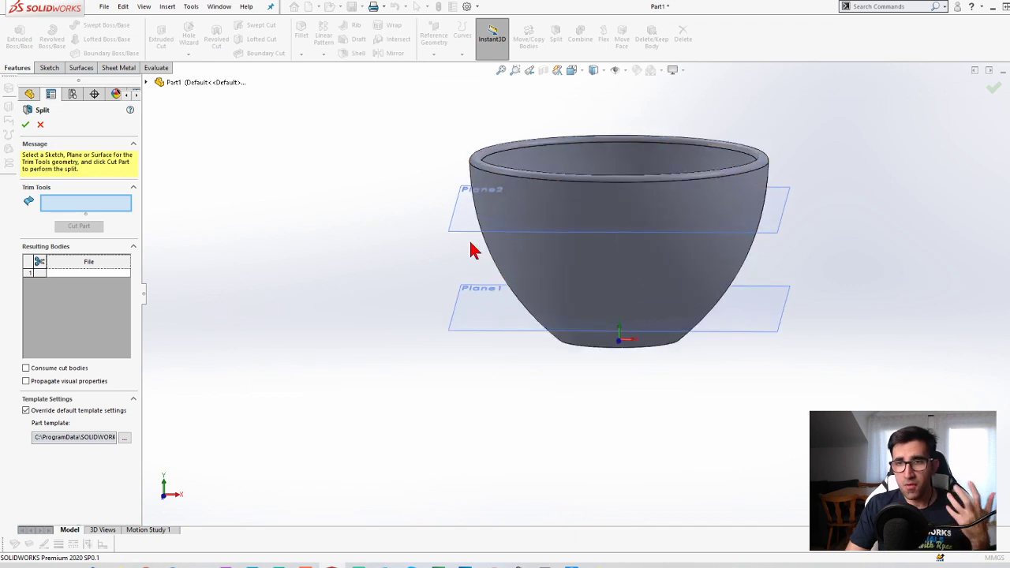
click(473, 230)
click(474, 288)
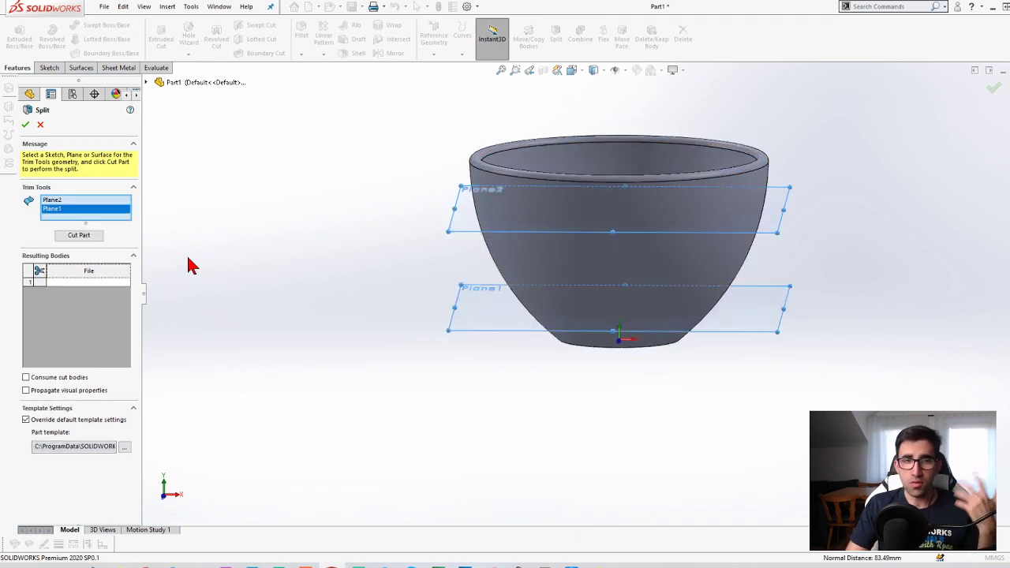
click(79, 234)
scroll(717, 277, up, 2)
scroll(718, 278, up, 1)
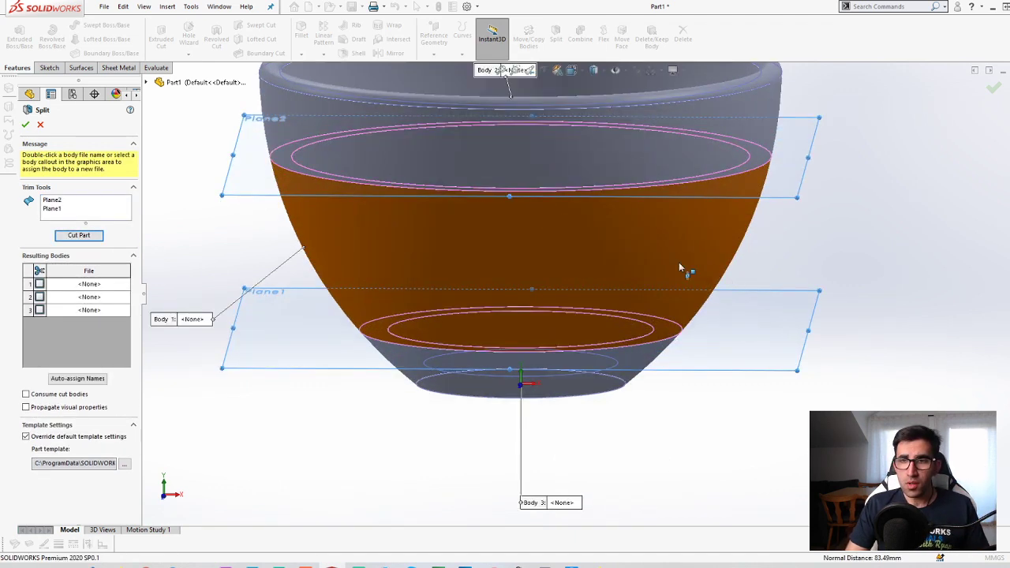
- Mark the middle section between the planes as a resulting body and complete the split
click(663, 272)
scroll(631, 292, down, 2)
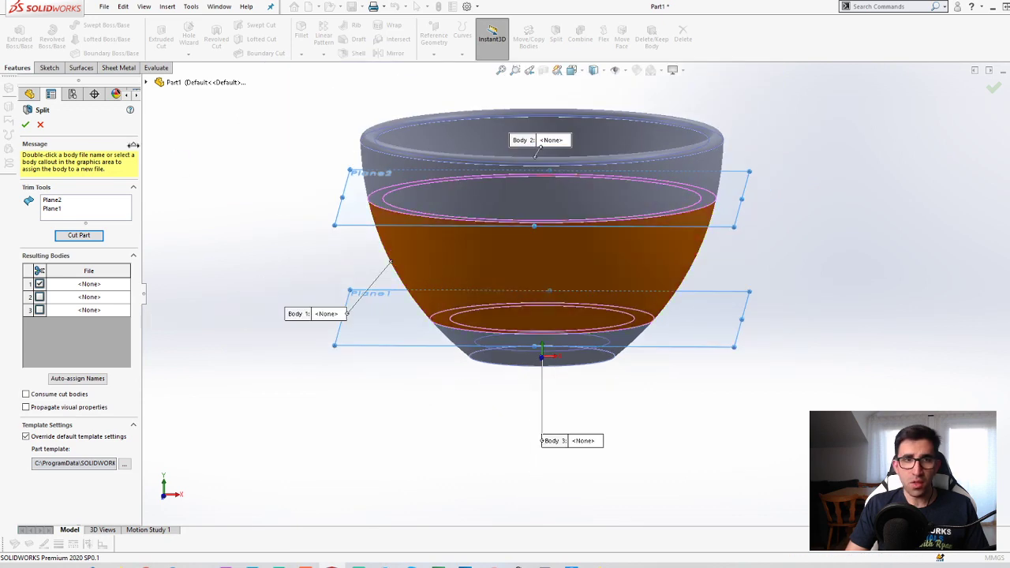
click(26, 125)
scroll(557, 294, up, 1)
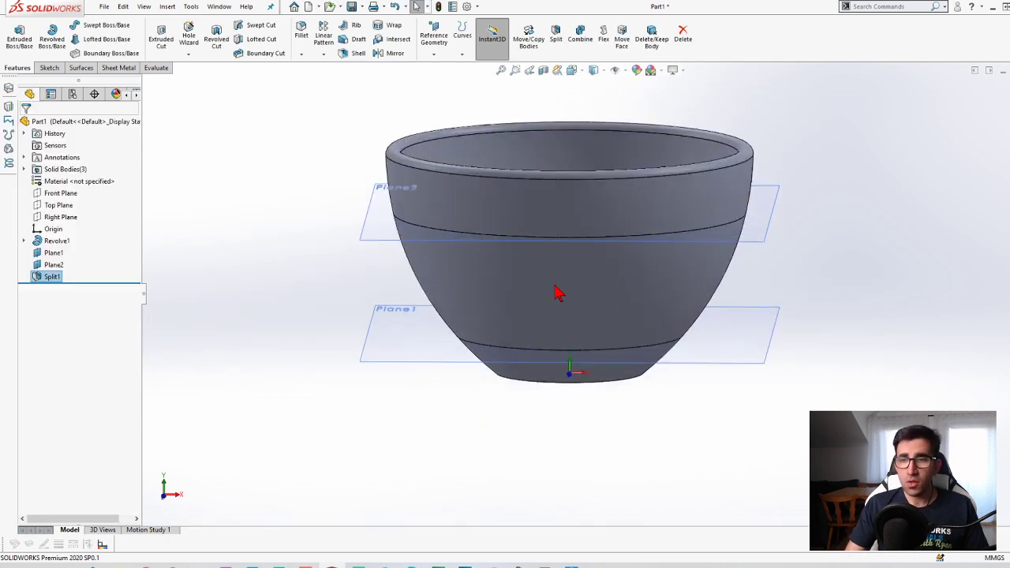
scroll(623, 276, down, 2)
scroll(602, 227, up, 2)
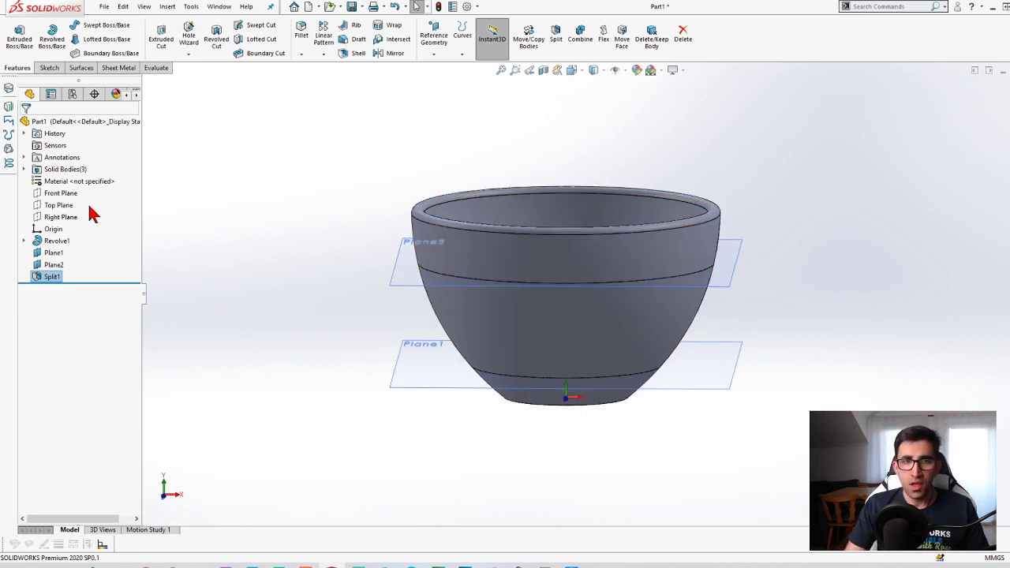
- Expand the part's solid bodies and highlight the split bodies one at a time, ending with the middle section
click(24, 169)
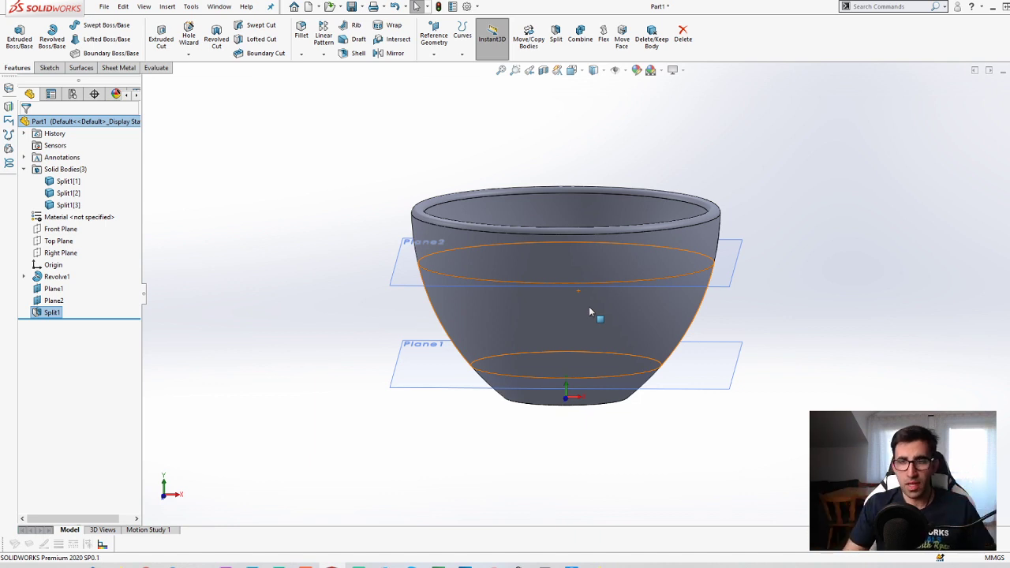
click(680, 137)
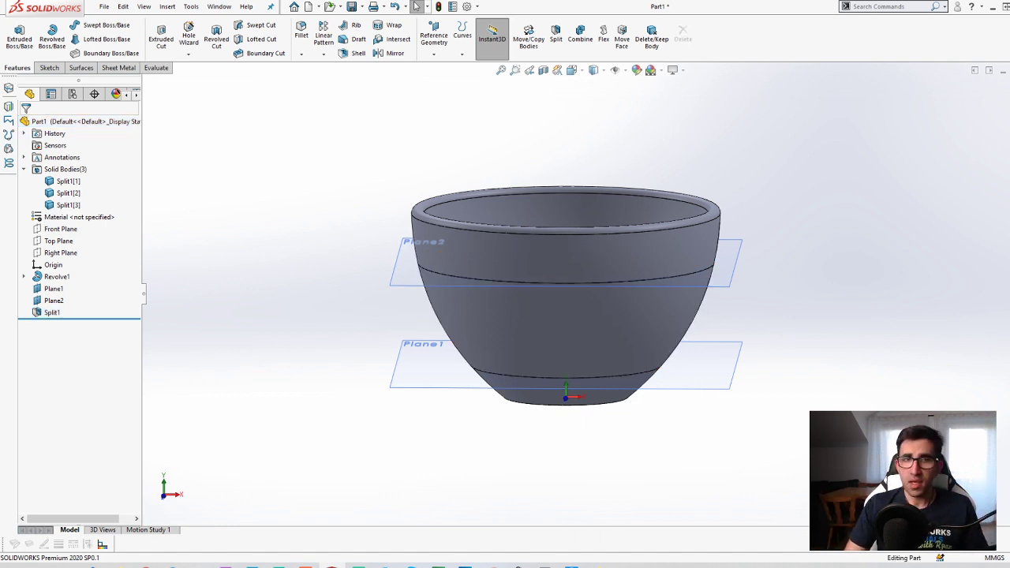
click(71, 206)
click(64, 193)
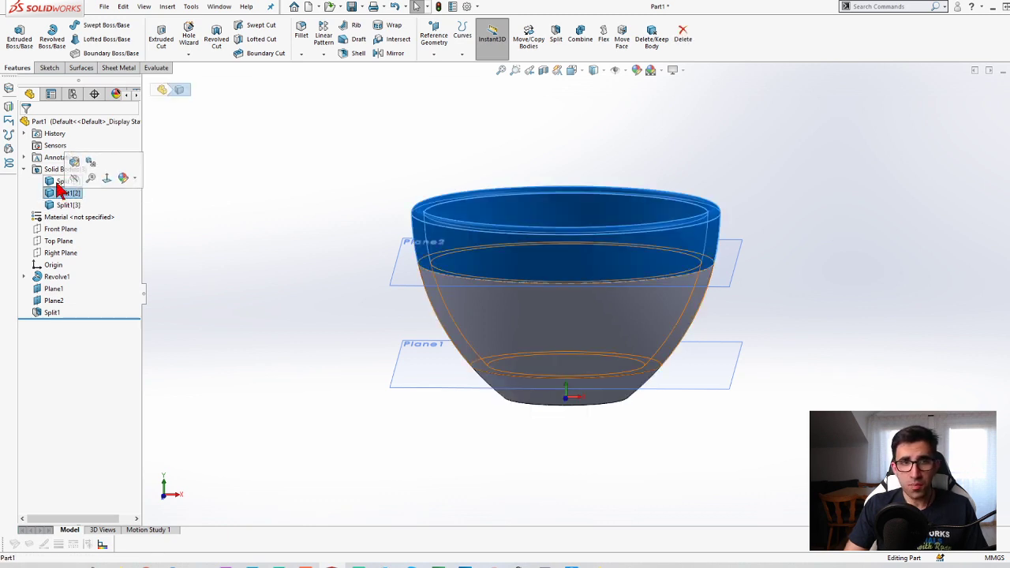
click(63, 182)
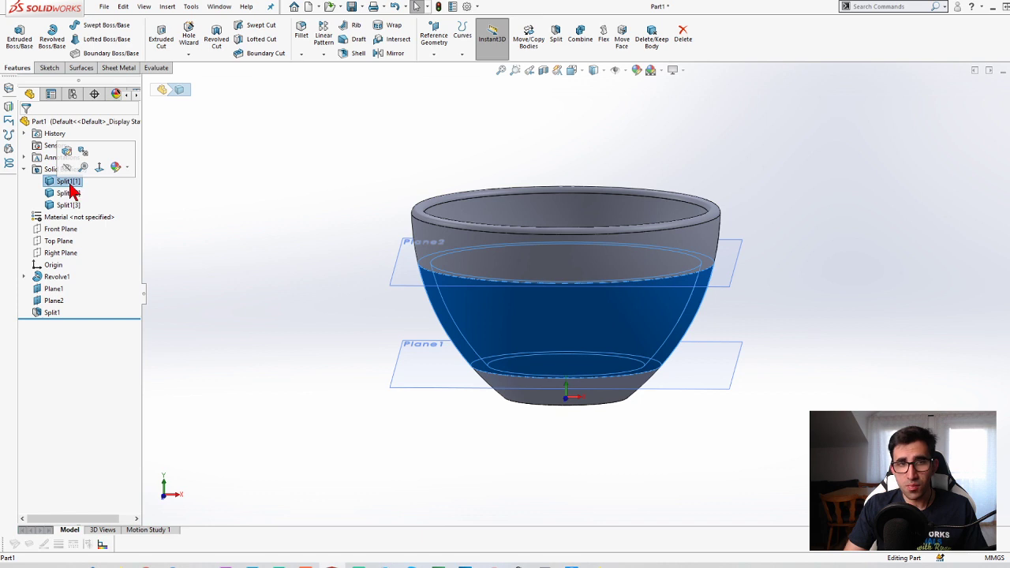
scroll(607, 352, down, 5)
middle_drag(606, 352, 522, 334)
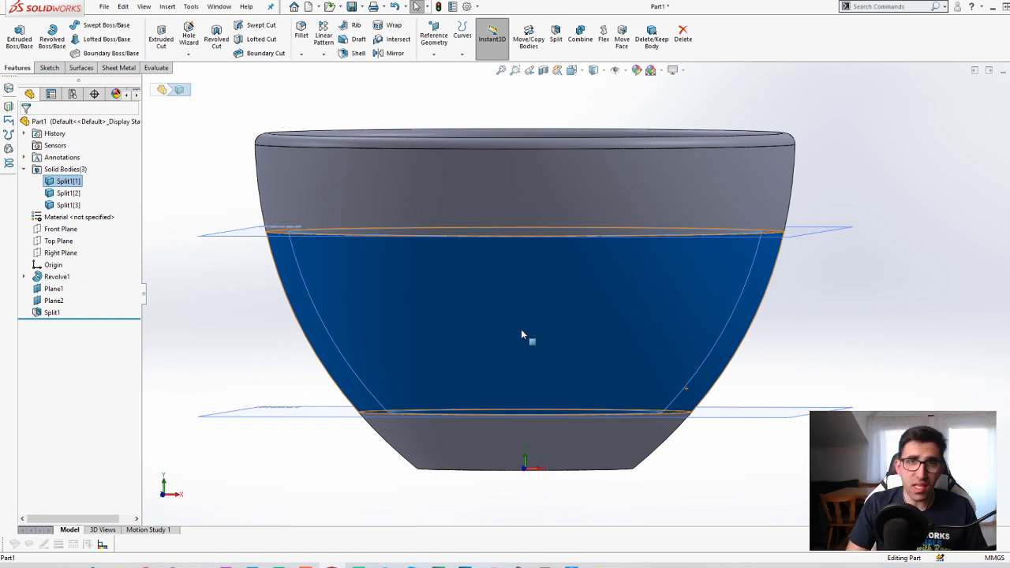
- Delete the bowl's middle section body, keeping the rim and base bodies
key(Delete)
key(Return)
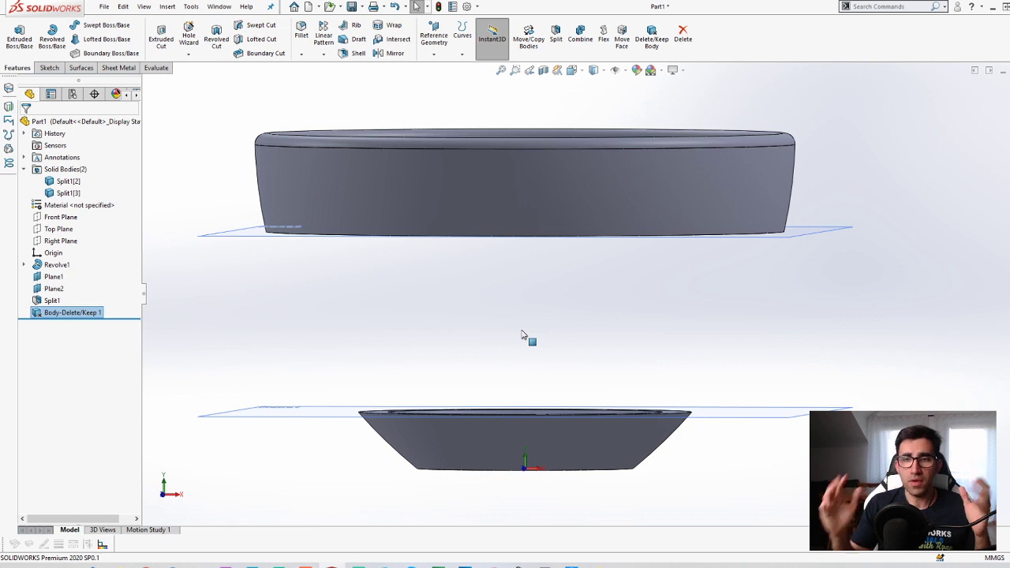
middle_drag(834, 210, 844, 229)
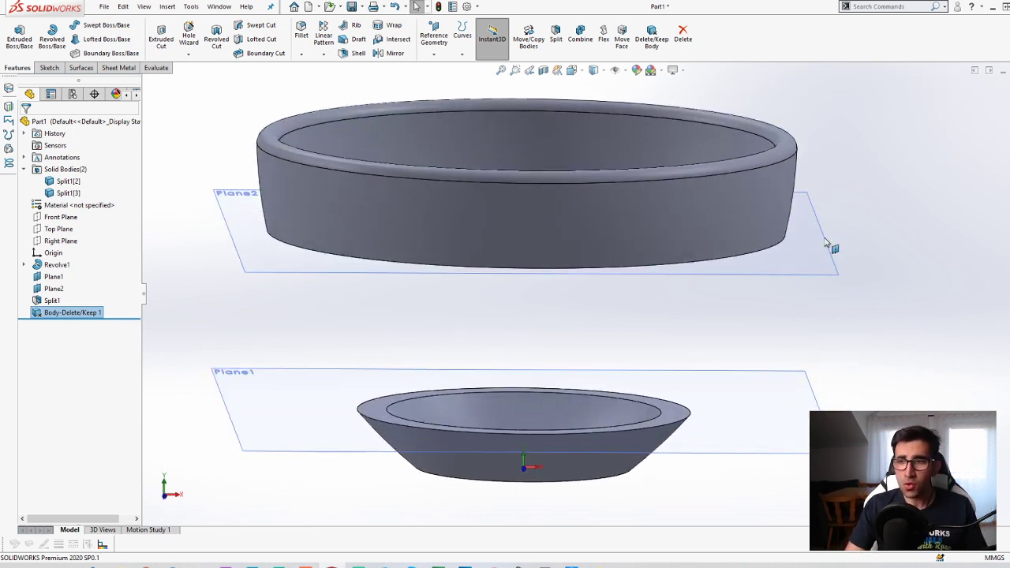
- Hide the two offset planes used to split the bowl
click(819, 236)
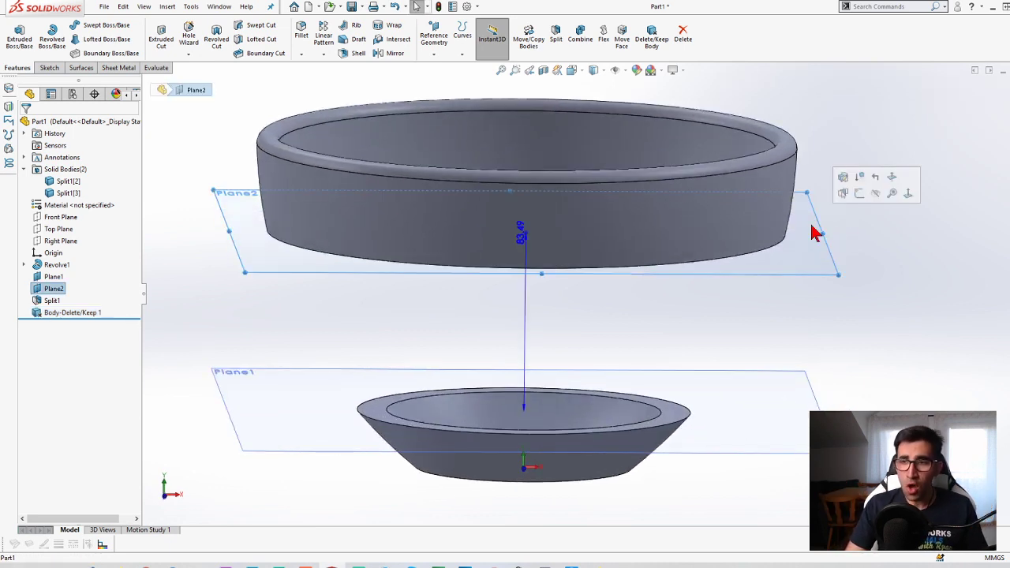
click(867, 245)
key(f)
scroll(670, 267, down, 3)
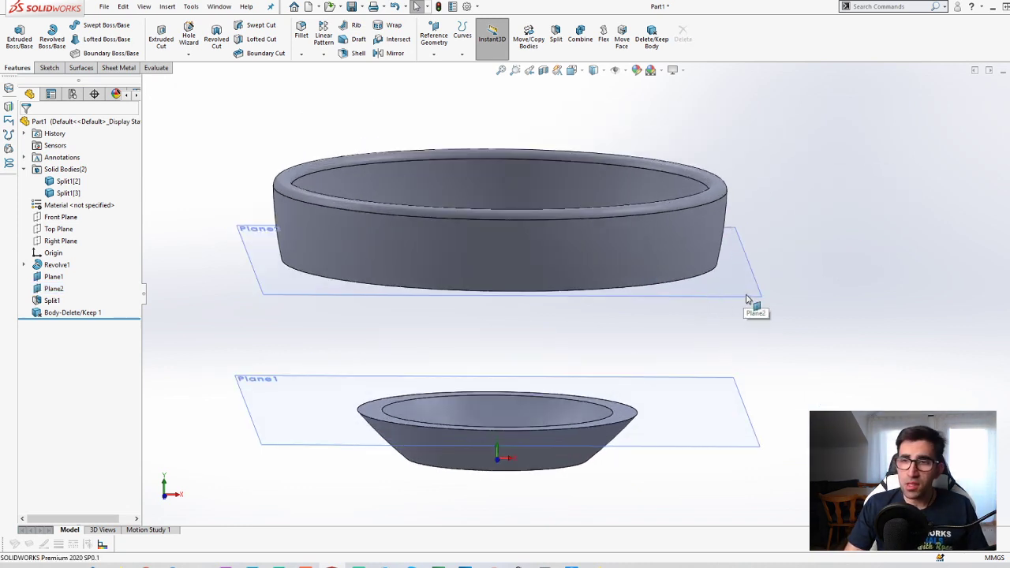
click(749, 297)
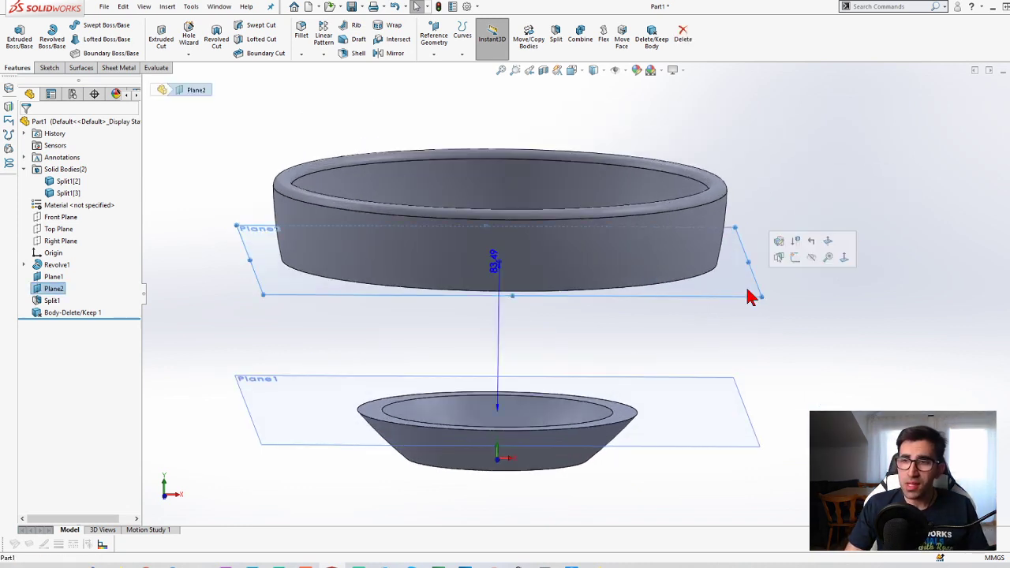
click(812, 258)
click(714, 383)
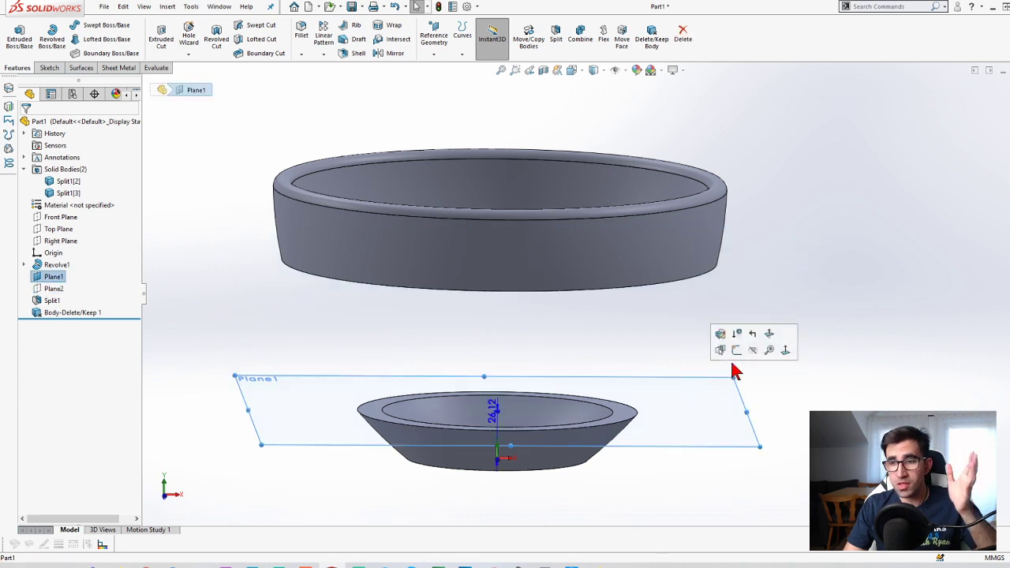
click(753, 351)
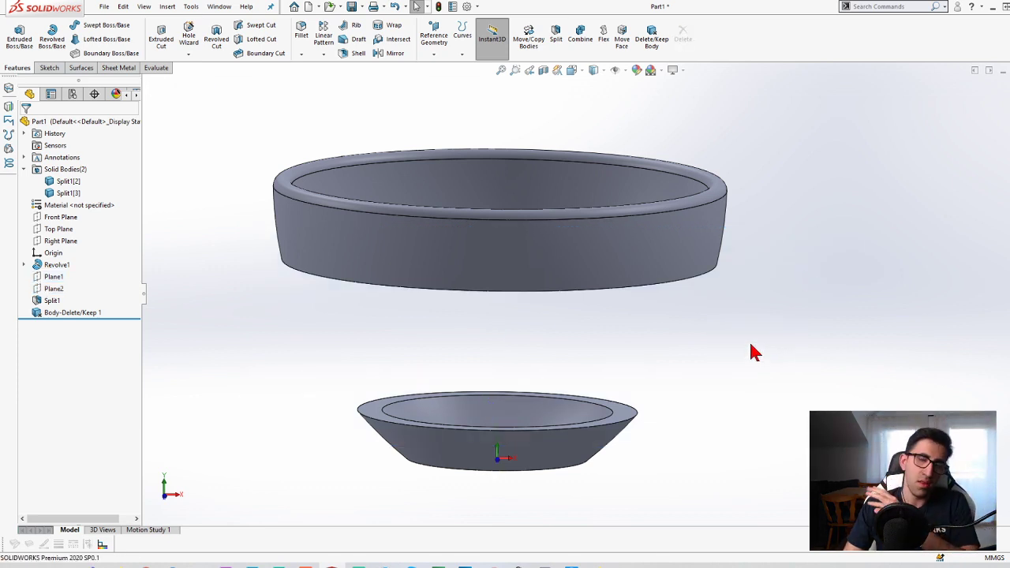
- View the part normal to the Front Plane and apply a planar section view through it at 0 mm offset
scroll(751, 354, up, 2)
scroll(552, 316, down, 1)
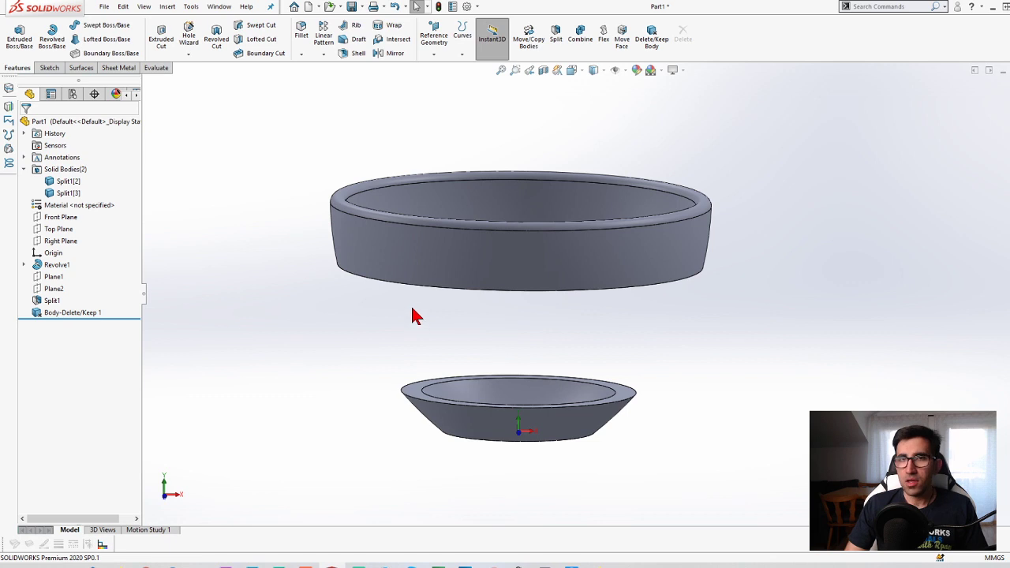
click(60, 217)
key(space)
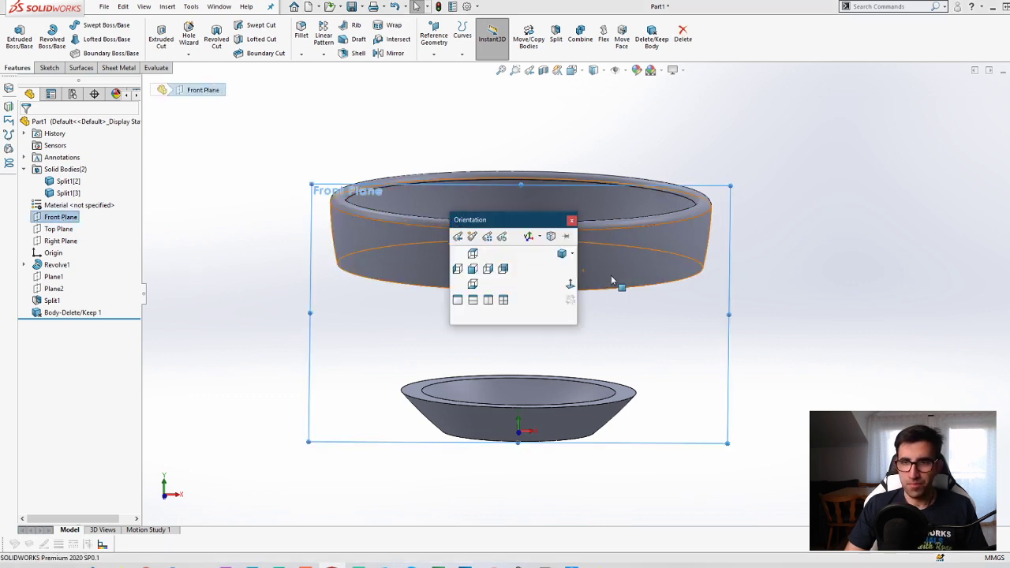
click(570, 285)
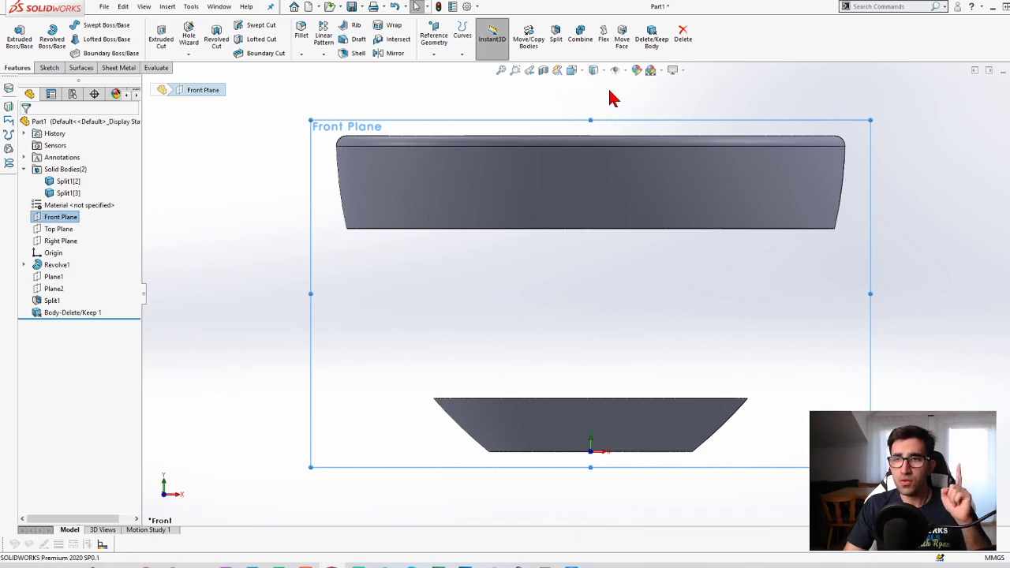
click(546, 72)
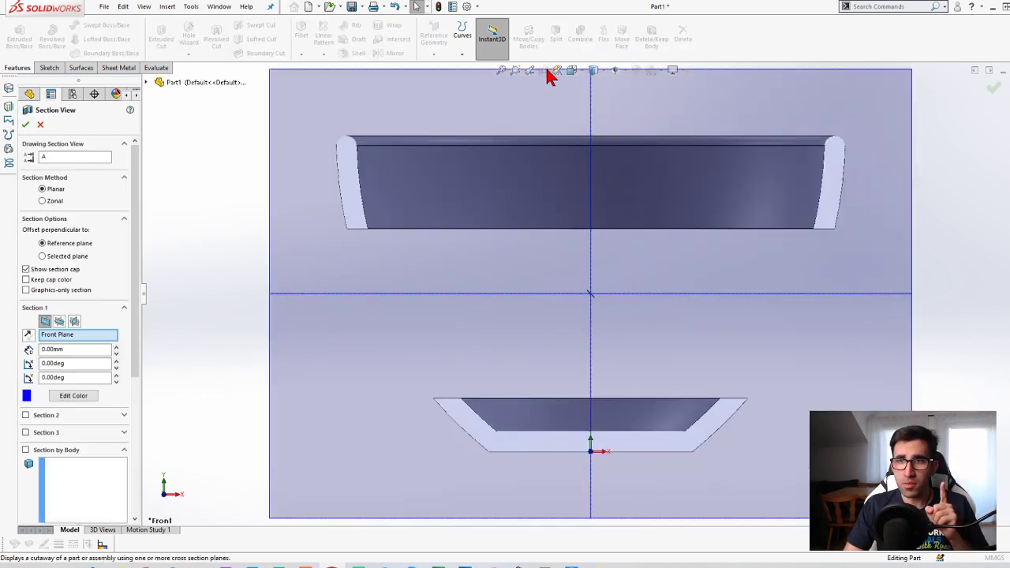
click(25, 125)
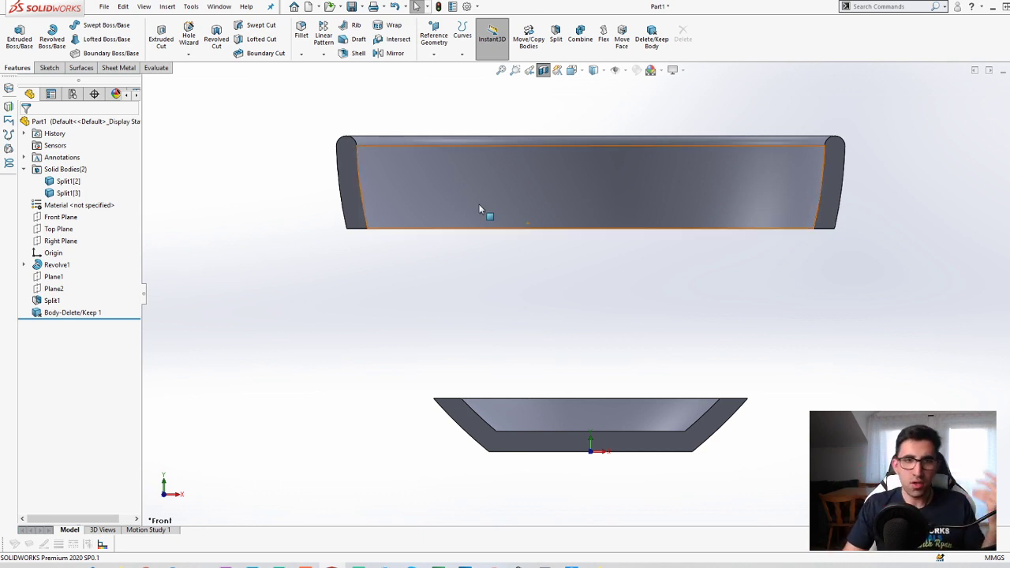
- Sketch a four-point spline on the Front Plane from the rim body's outer lower corner to the base body's outer upper corner
click(56, 217)
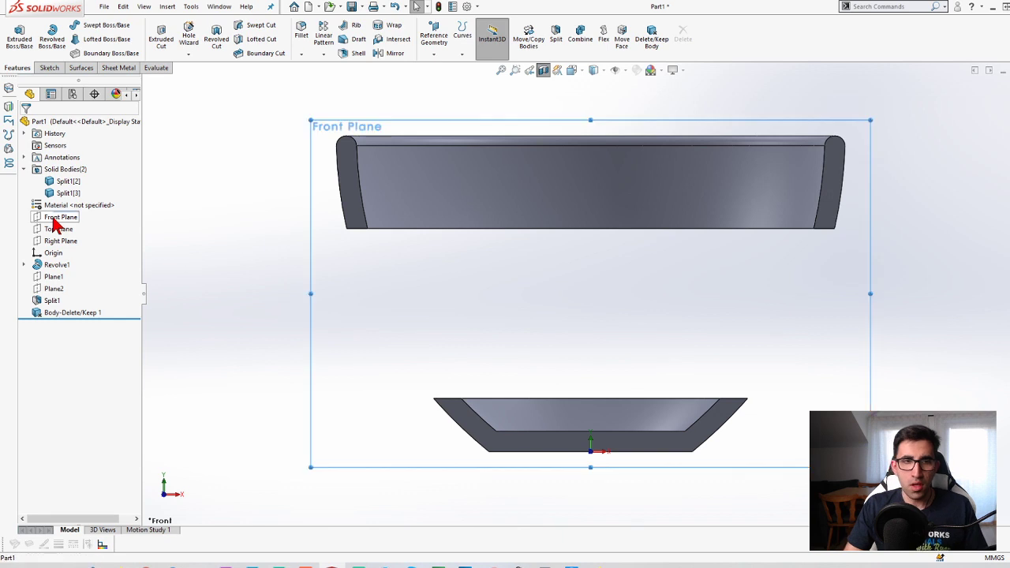
click(63, 204)
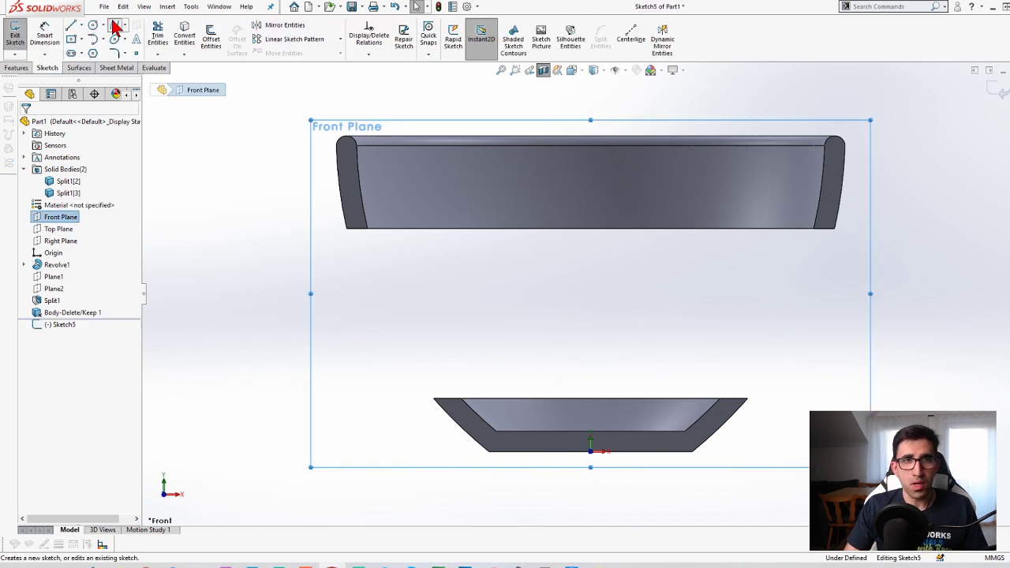
scroll(834, 229, down, 5)
click(834, 229)
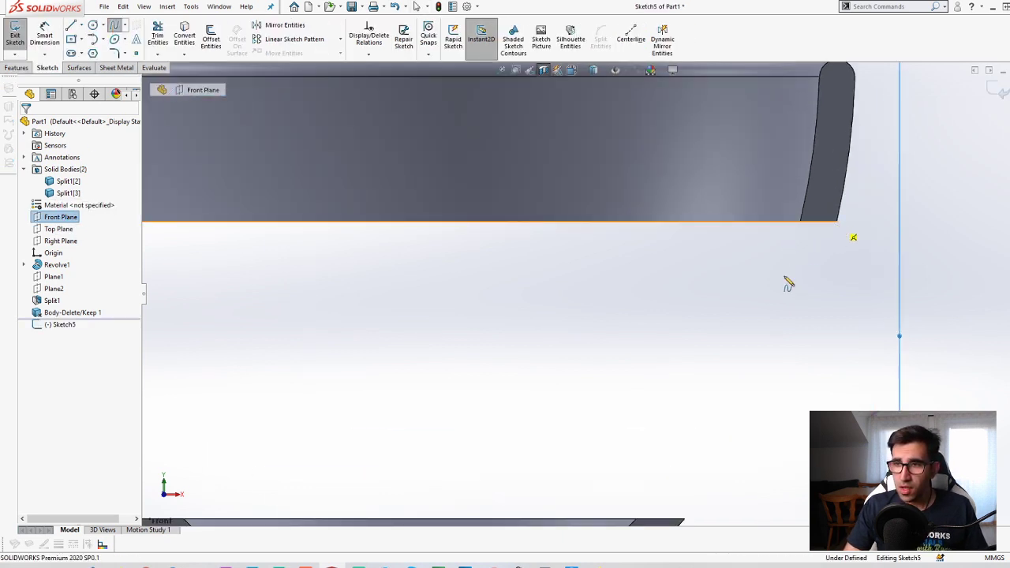
scroll(781, 292, up, 6)
scroll(682, 327, down, 2)
click(691, 310)
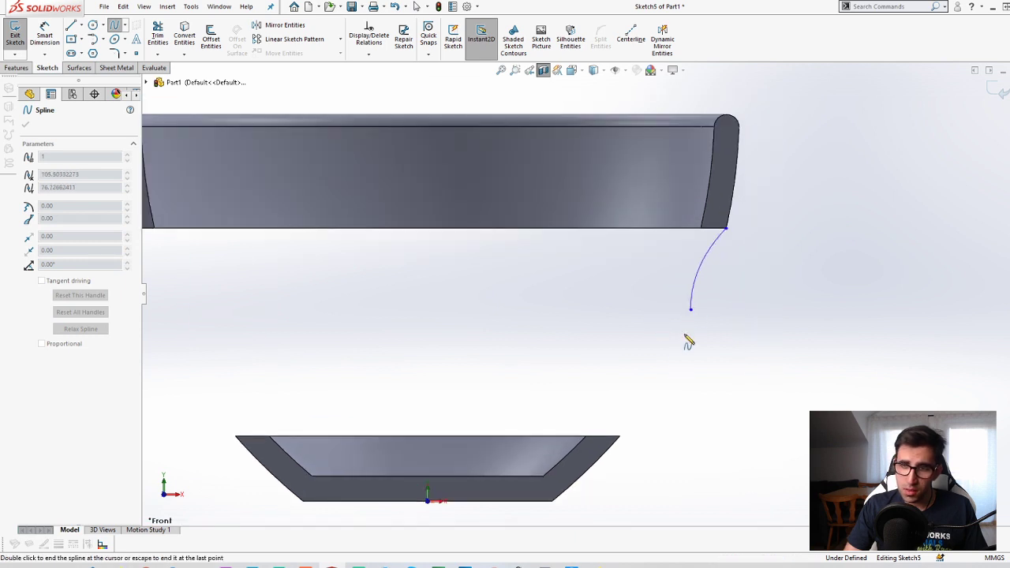
click(670, 363)
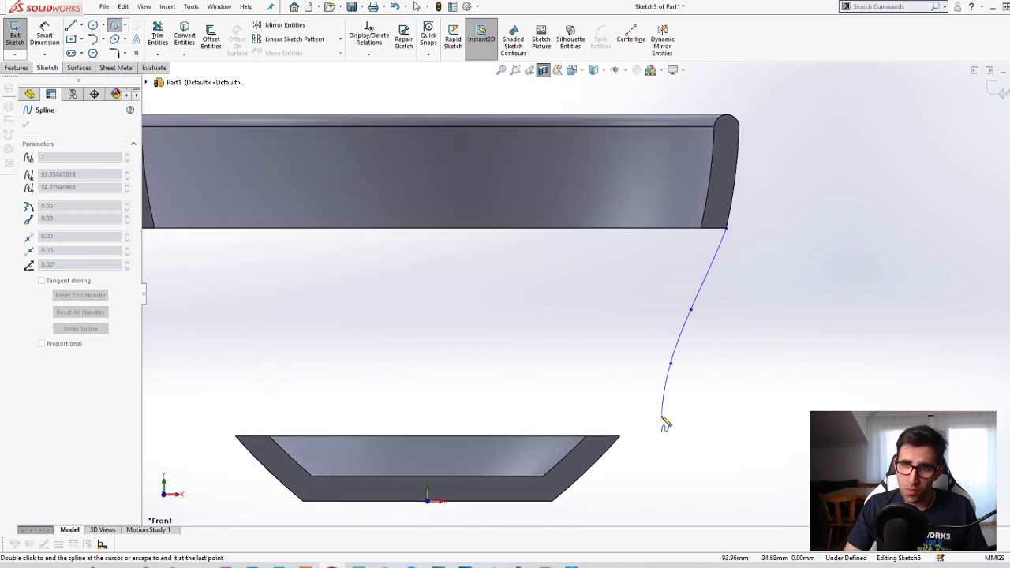
double_click(623, 437)
scroll(647, 395, down, 1)
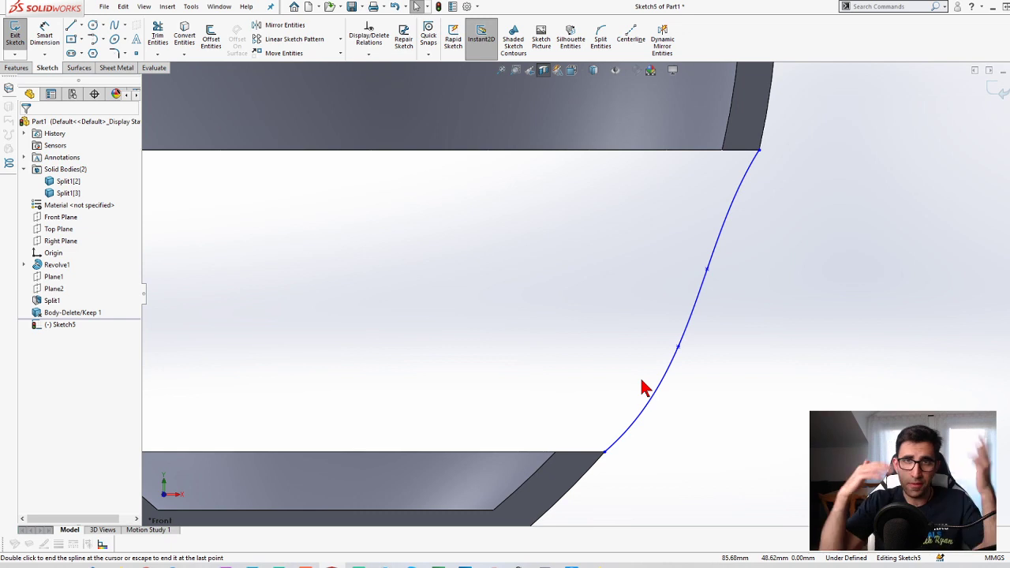
- Steepen the tangent handle at the spline's upper end to about -106° so it follows the rim's outer edge
double_click(758, 151)
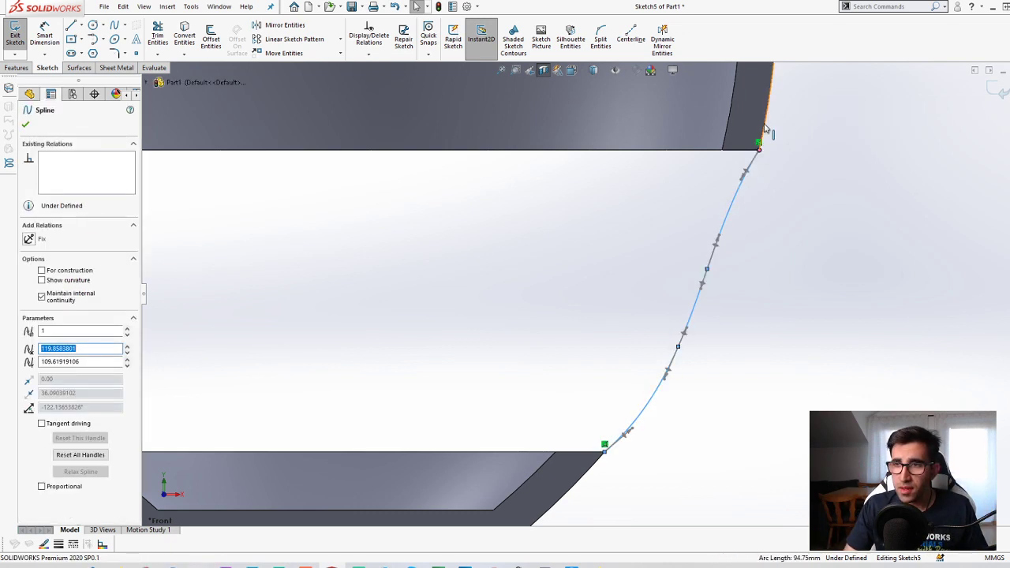
click(764, 130)
click(924, 158)
scroll(859, 114, down, 2)
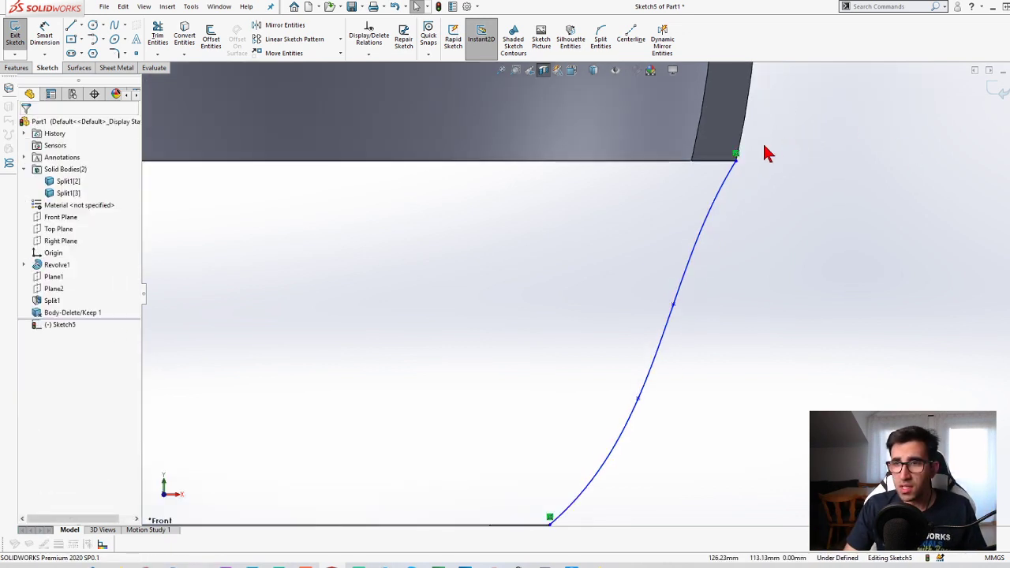
click(723, 197)
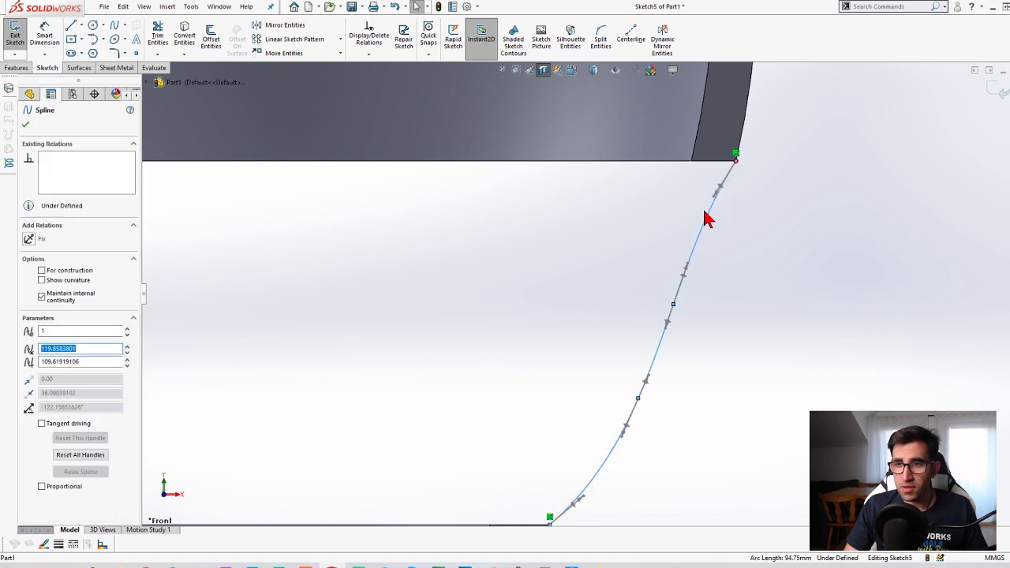
drag(714, 202, 725, 208)
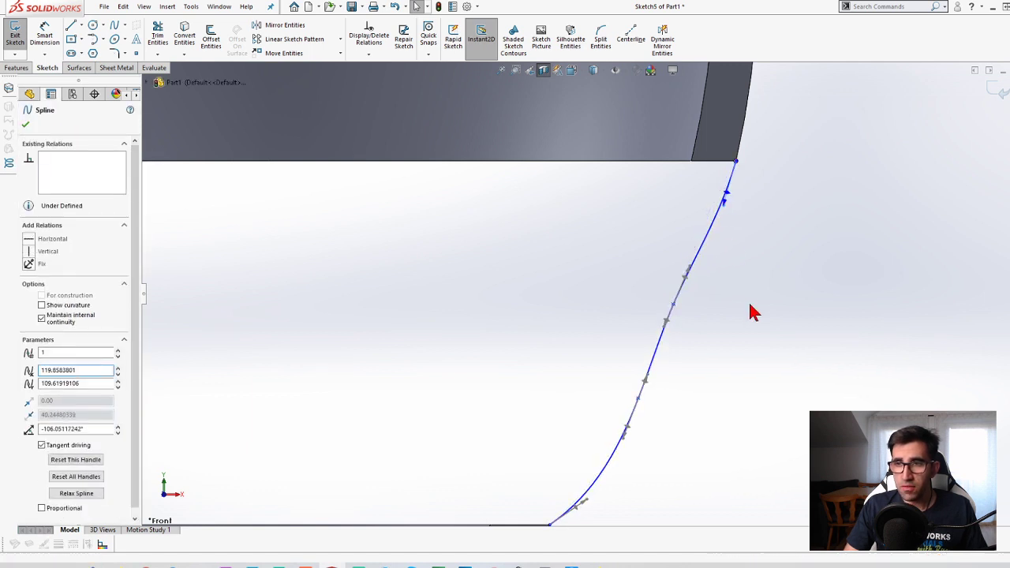
click(750, 308)
- Swing the tangent handle at the spline's lower end to about -118°, pulling the curve inward above the base
scroll(587, 452, up, 1)
scroll(587, 451, down, 1)
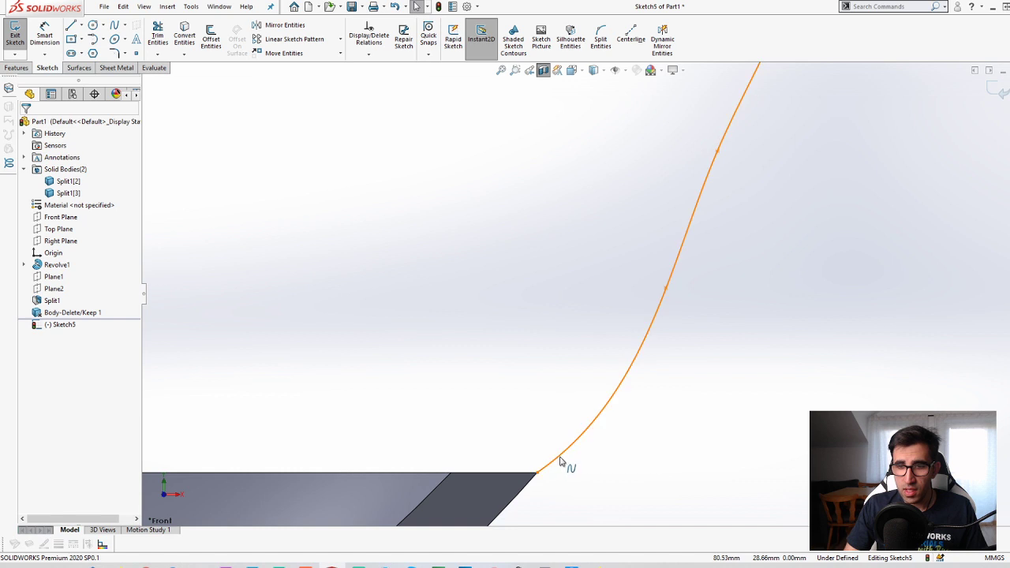
click(582, 443)
drag(592, 444, 579, 403)
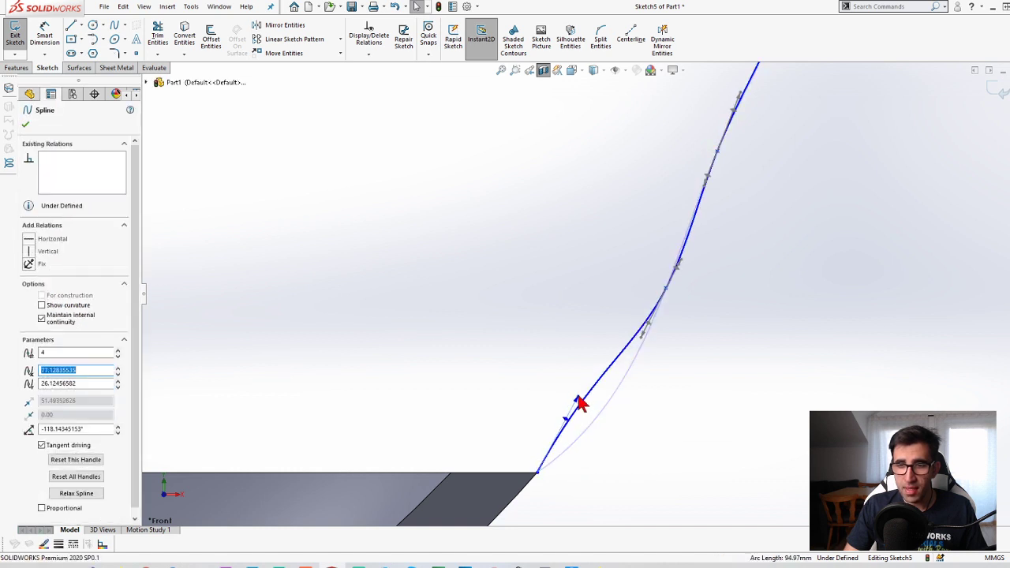
scroll(651, 416, up, 3)
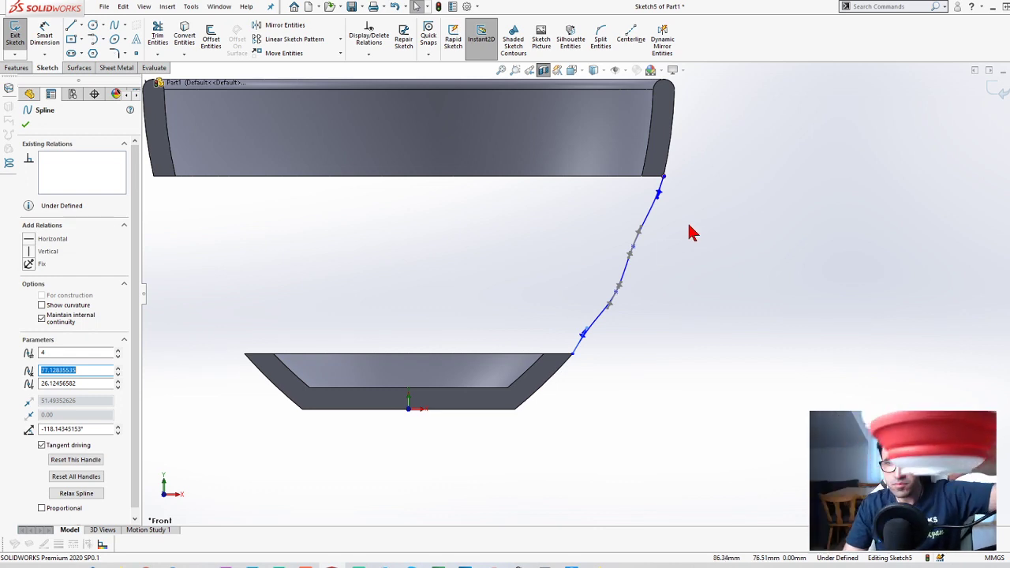
- Turn the spline's upper tangent handle nearly vertical and shift both interior points inward to form an S-shaped wall fold
drag(665, 208, 651, 219)
scroll(659, 211, down, 3)
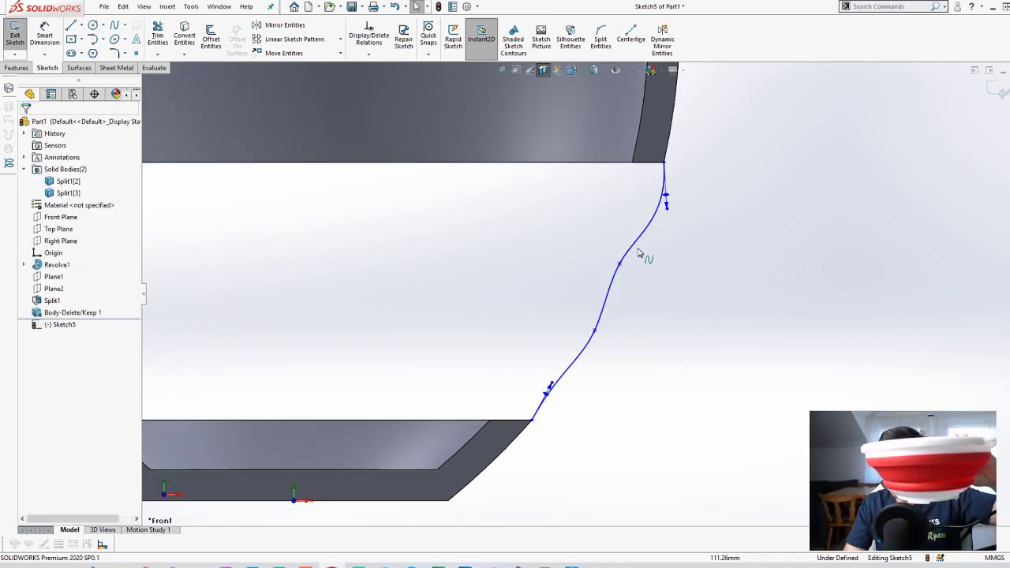
click(618, 261)
drag(618, 261, 614, 251)
click(636, 300)
drag(598, 334, 581, 338)
click(553, 416)
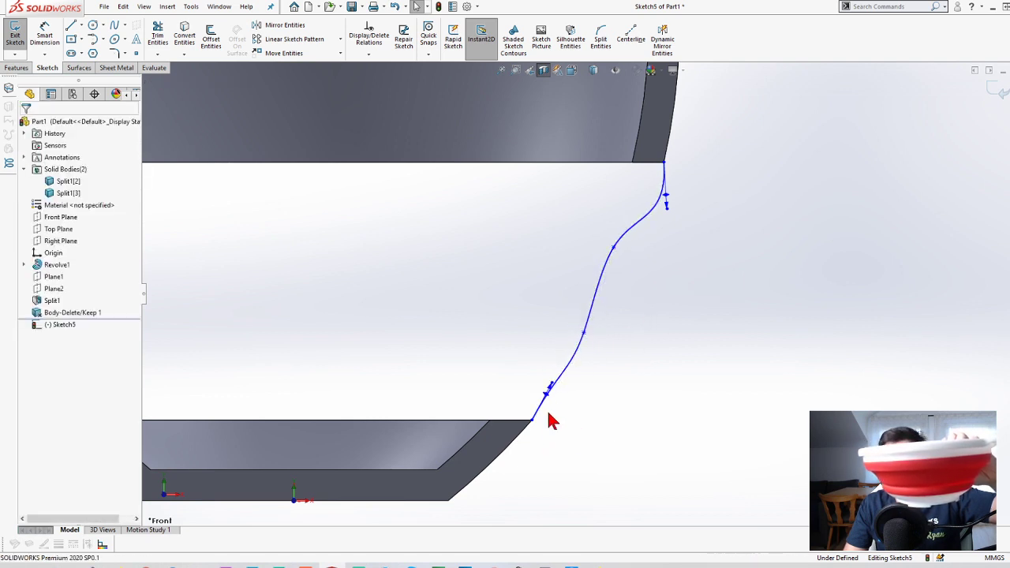
- Flatten the tangent handle at the spline's lower end so the curve leaves the base's outer wall smoothly
click(550, 384)
drag(545, 388, 559, 408)
click(647, 352)
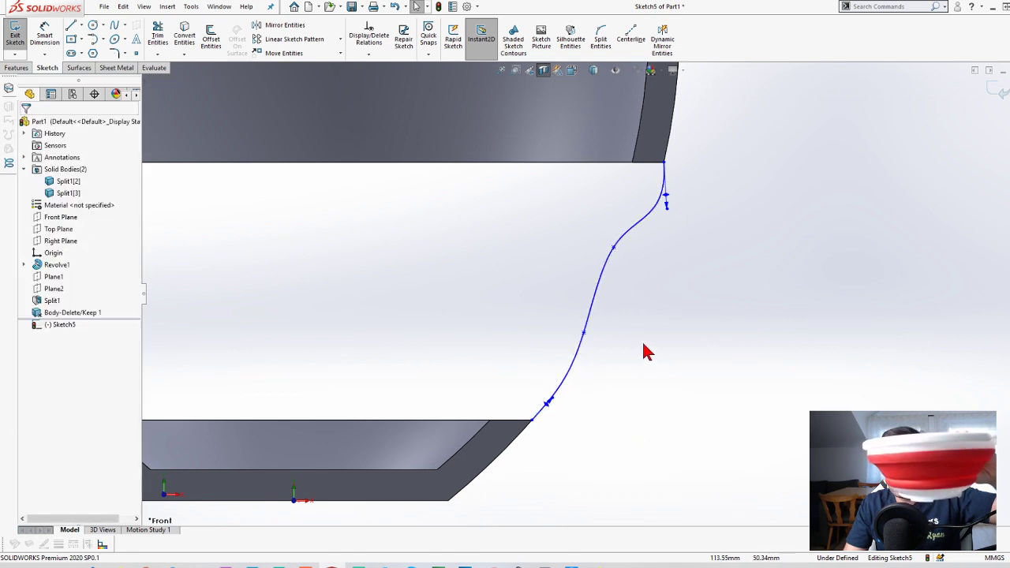
scroll(560, 299, up, 3)
scroll(538, 246, down, 4)
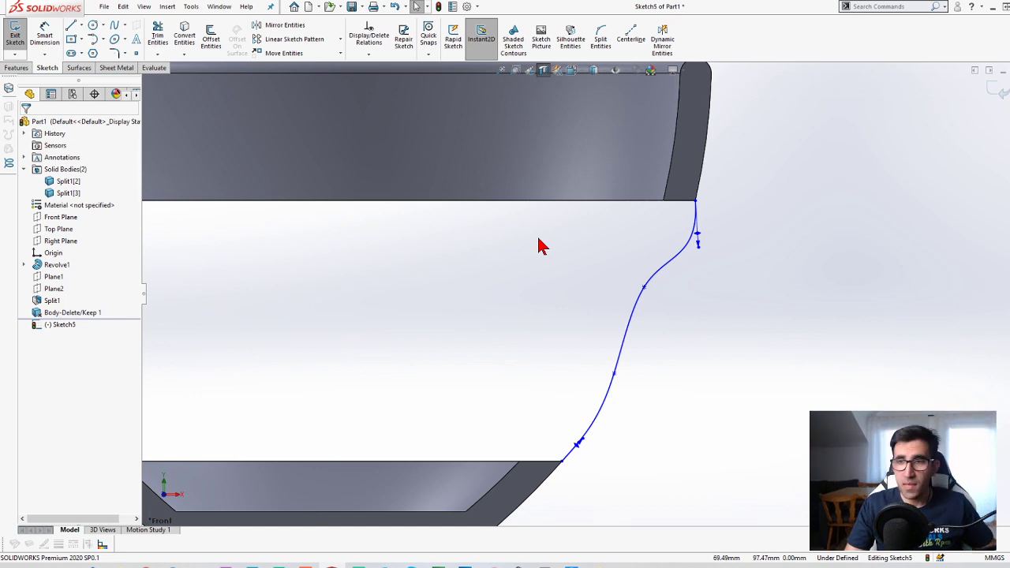
scroll(649, 265, down, 1)
scroll(671, 277, up, 1)
scroll(584, 352, up, 1)
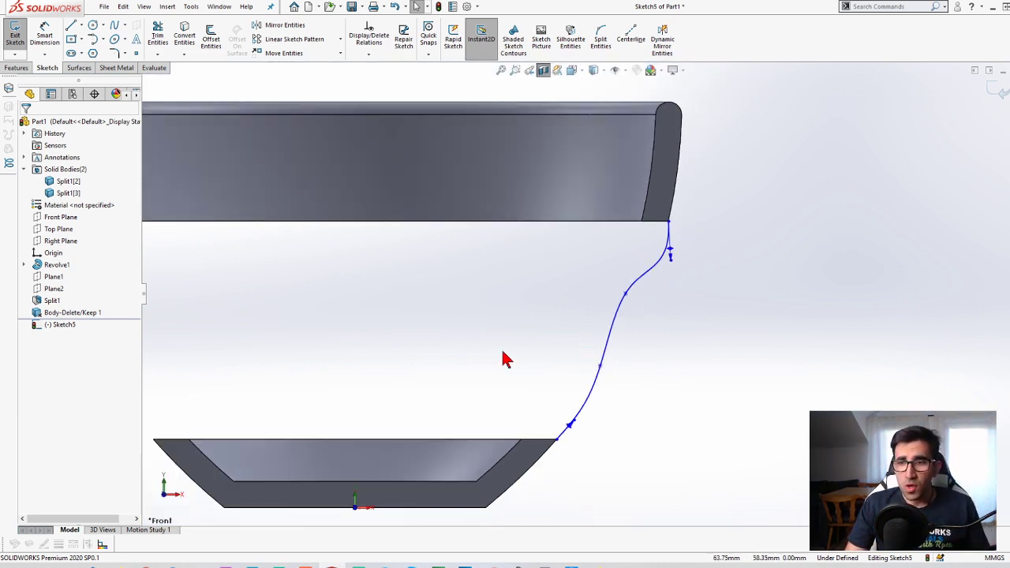
- Offset the spline 10 mm toward the inside of the bowl with capped ends turned off
click(211, 54)
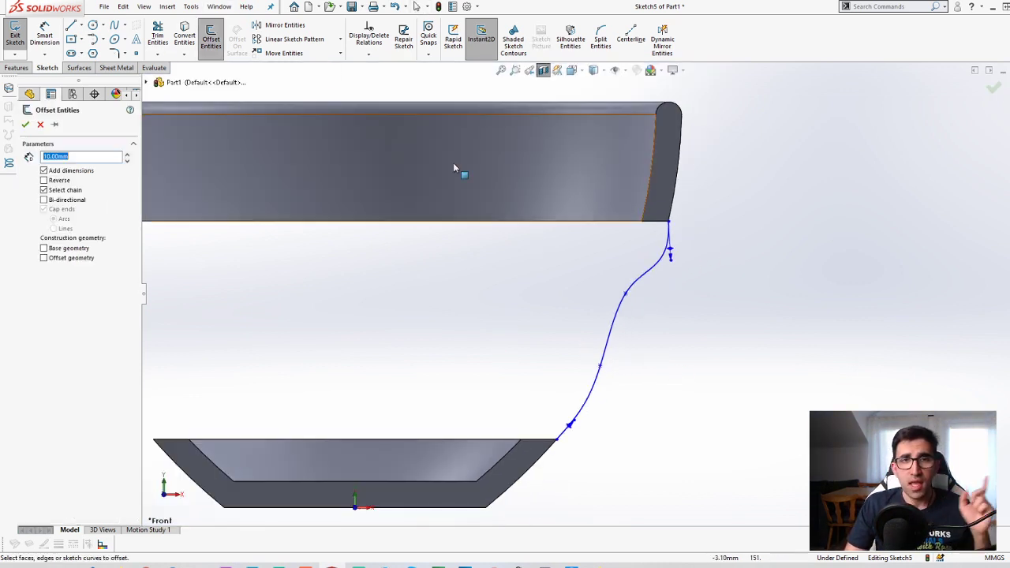
click(641, 281)
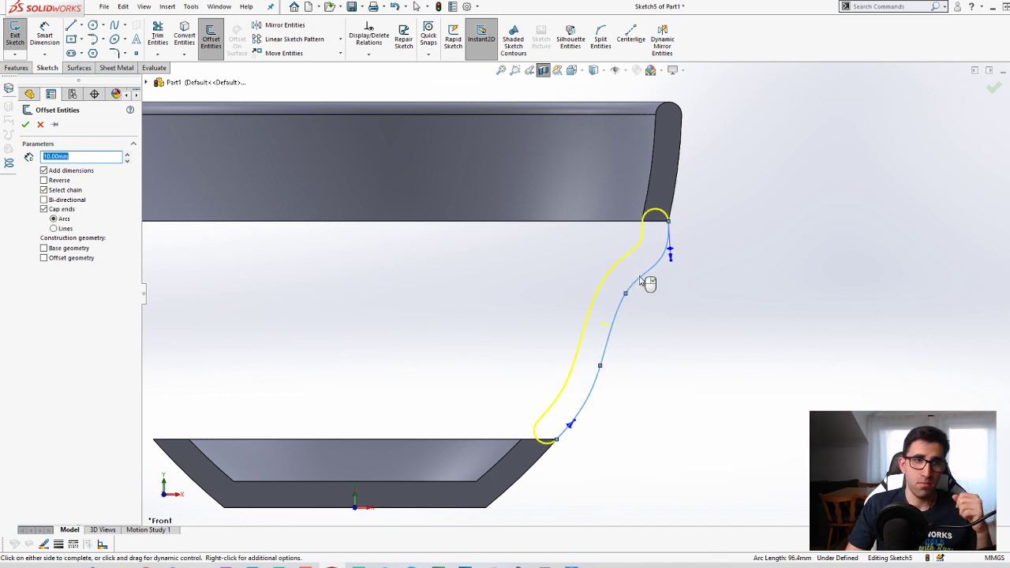
click(61, 212)
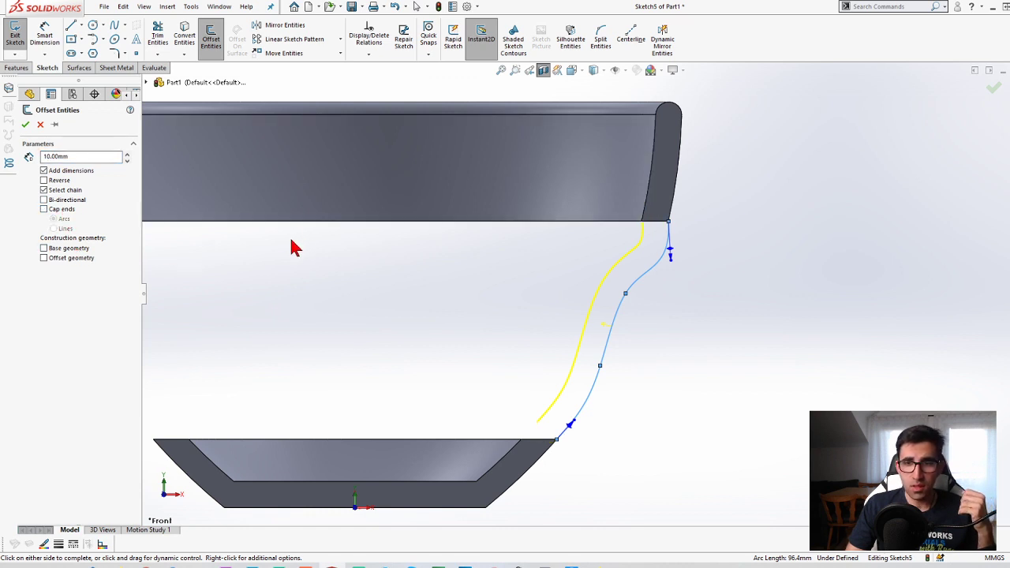
click(56, 213)
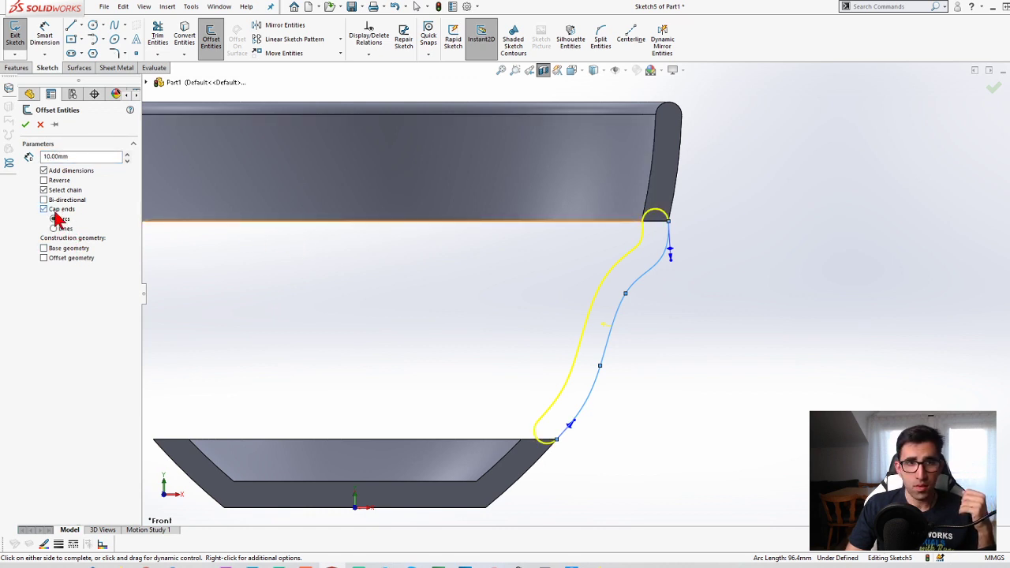
click(56, 211)
click(26, 126)
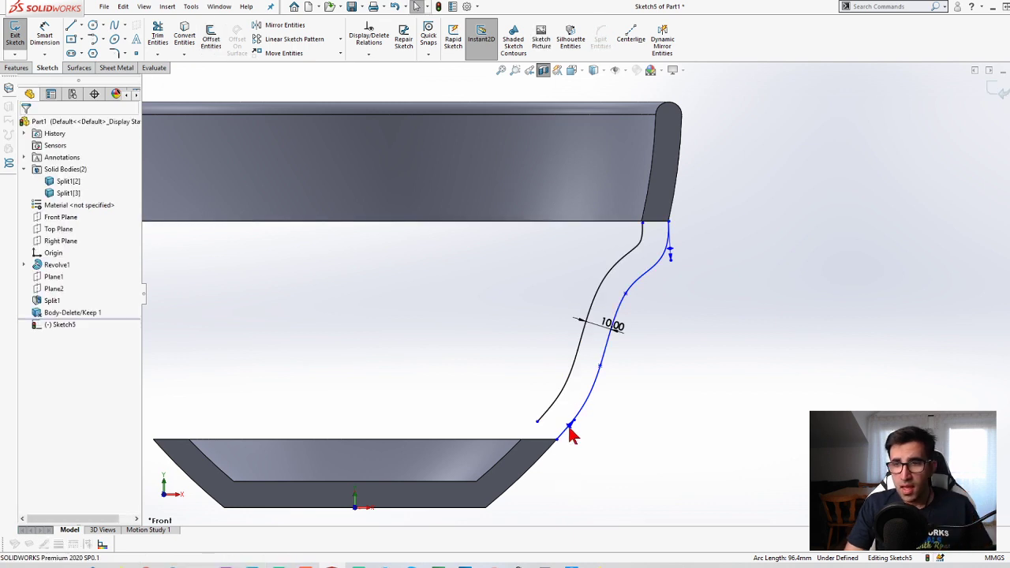
- Close the wall profile's upper end with lines from the offset curve to the rim's inner corner, up into its section, and to the outer corner
scroll(630, 243, down, 4)
scroll(638, 227, down, 3)
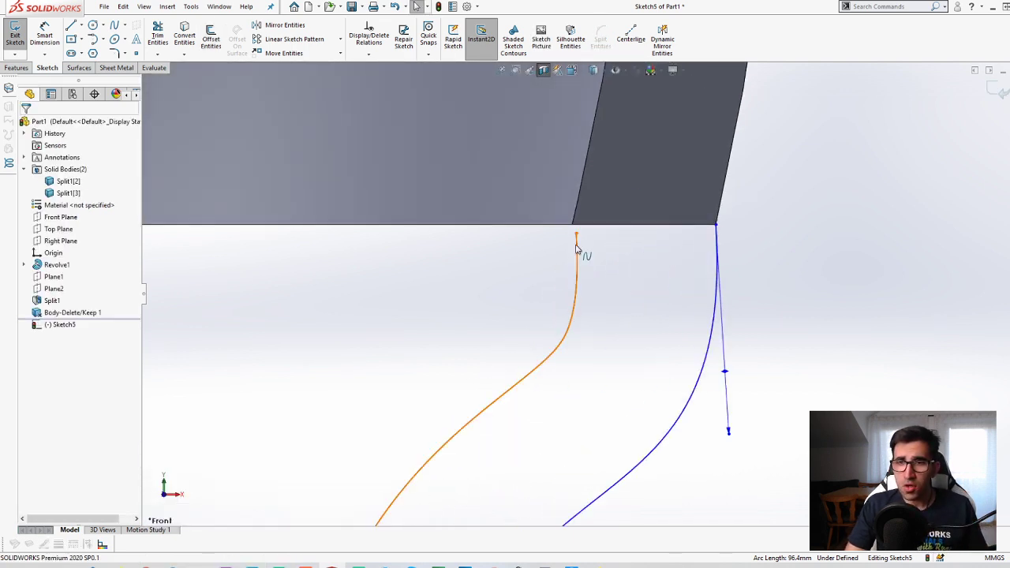
scroll(577, 236, down, 2)
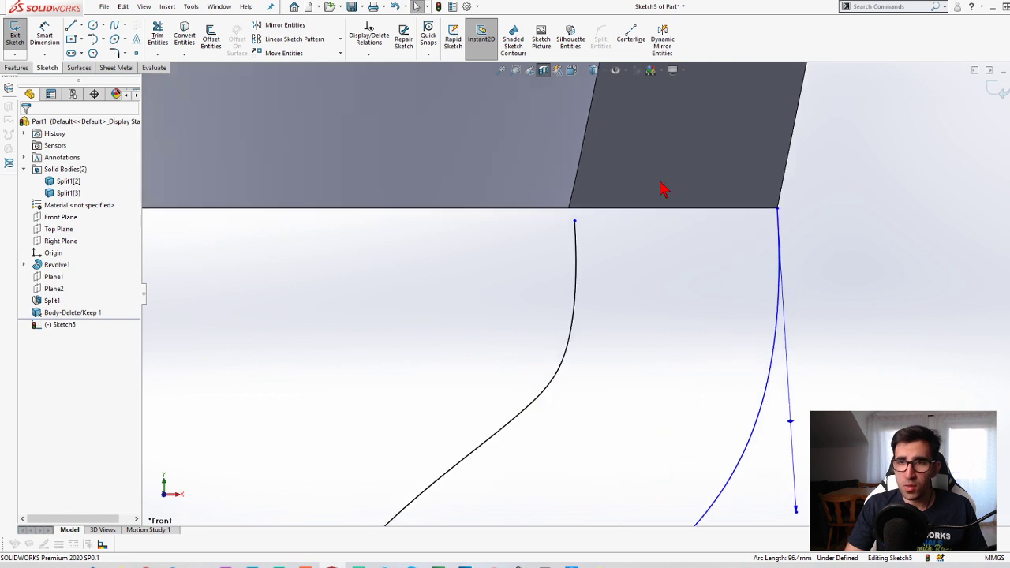
click(71, 26)
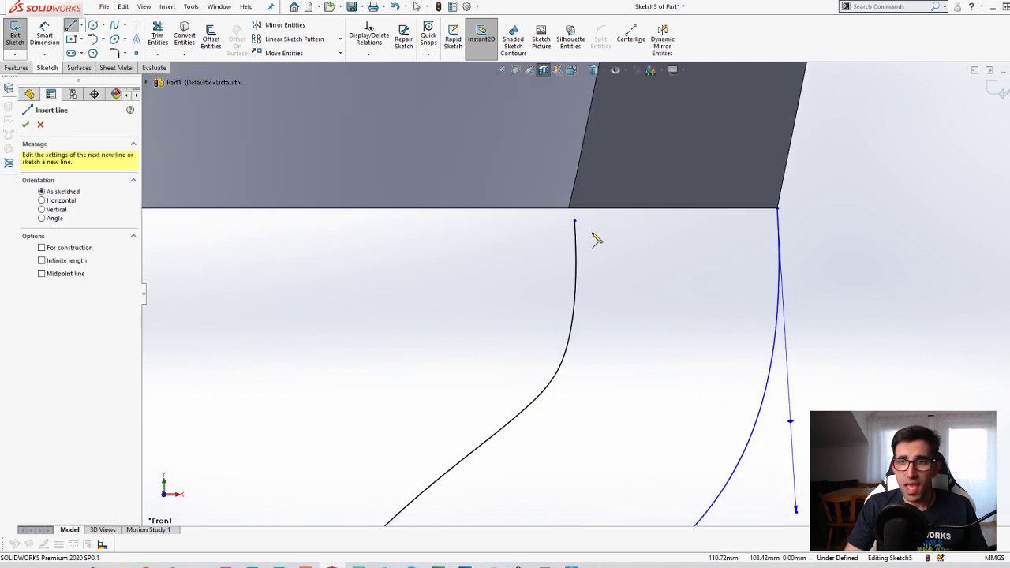
click(574, 221)
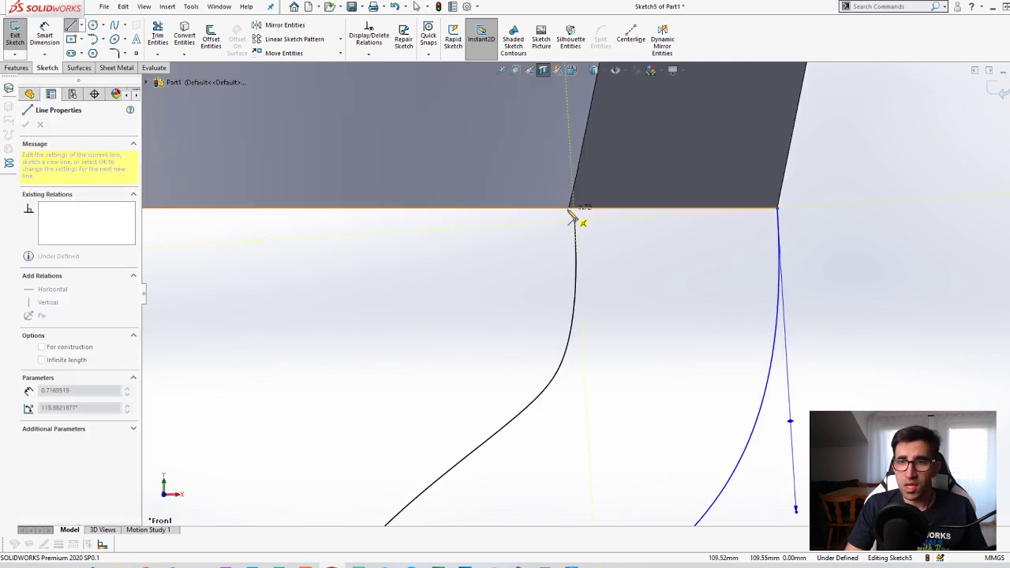
click(694, 164)
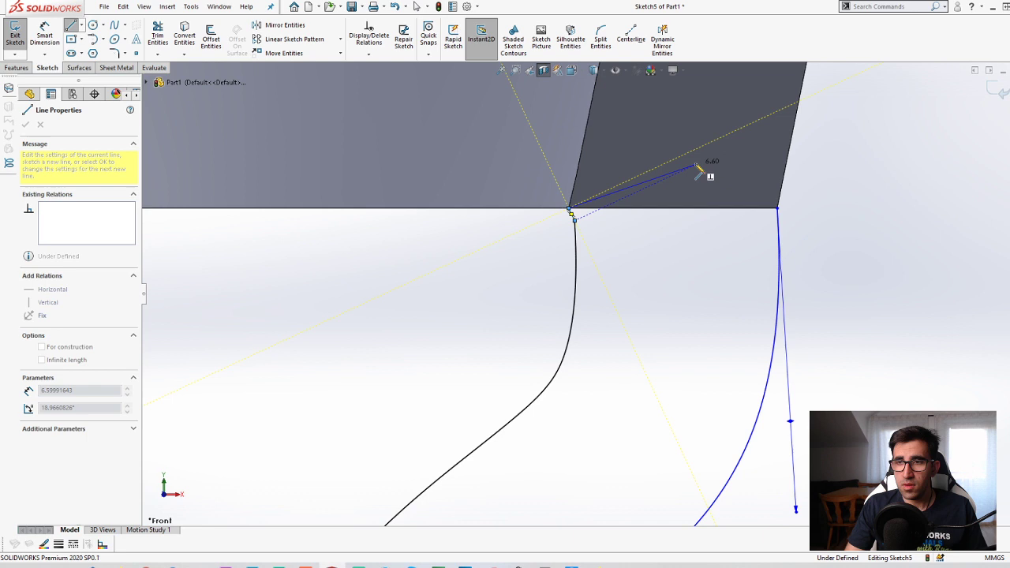
click(777, 207)
key(Escape)
scroll(646, 160, up, 5)
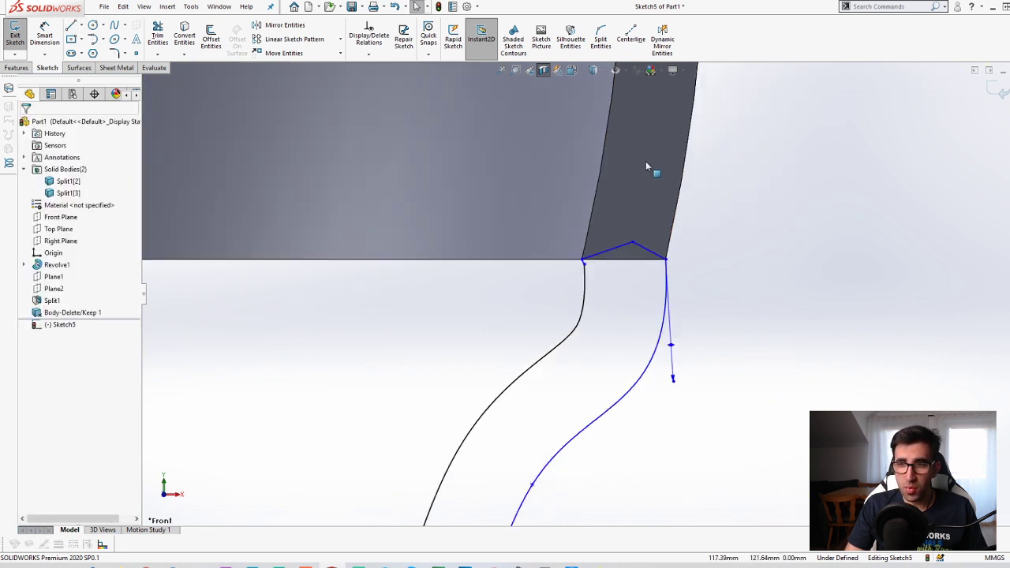
- Close the profile's lower end with lines from the offset curve to the base's inner corner, slightly into its section, and to the outer corner
scroll(510, 443, down, 7)
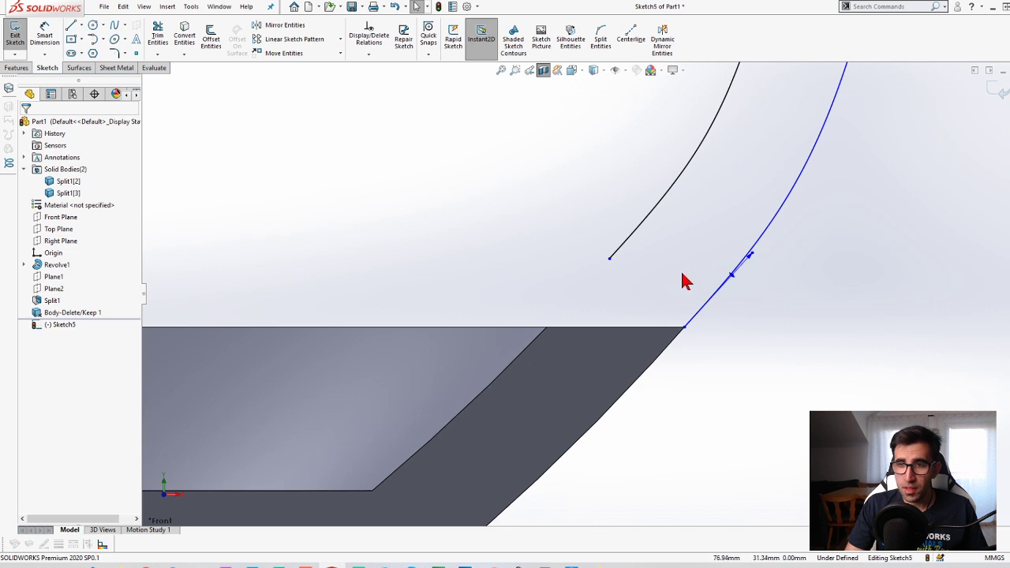
click(610, 262)
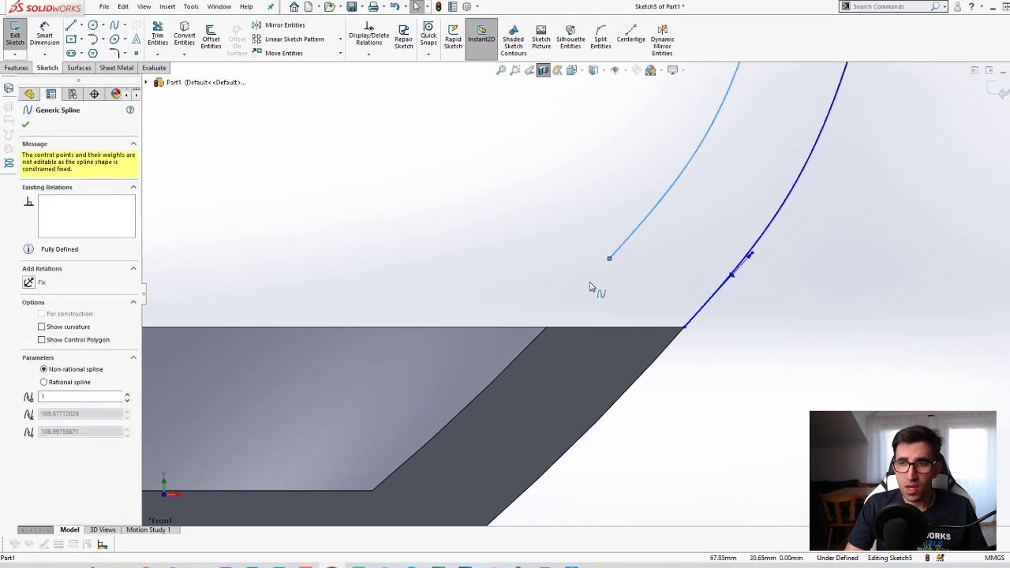
click(574, 300)
key(l)
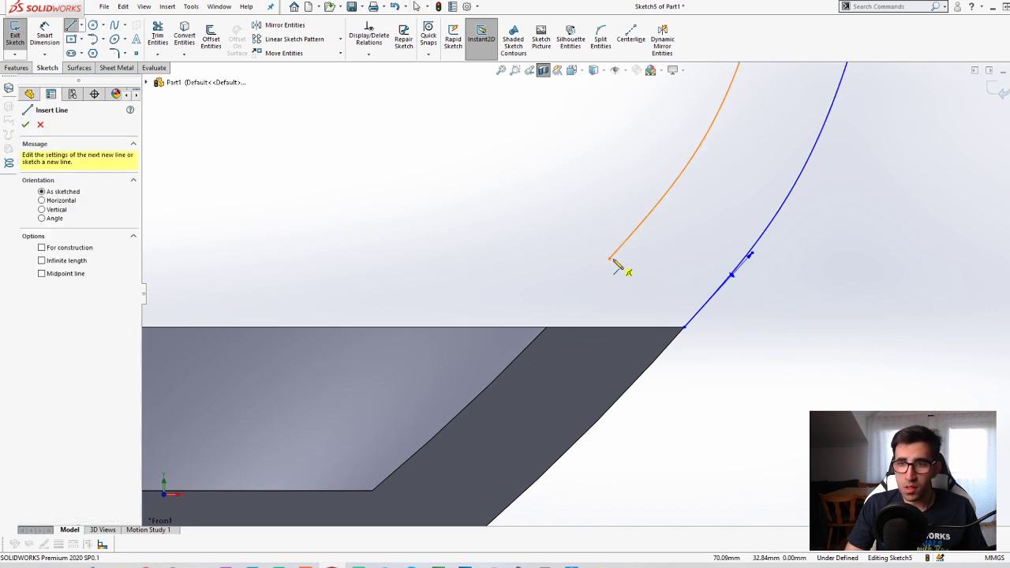
click(610, 257)
click(545, 327)
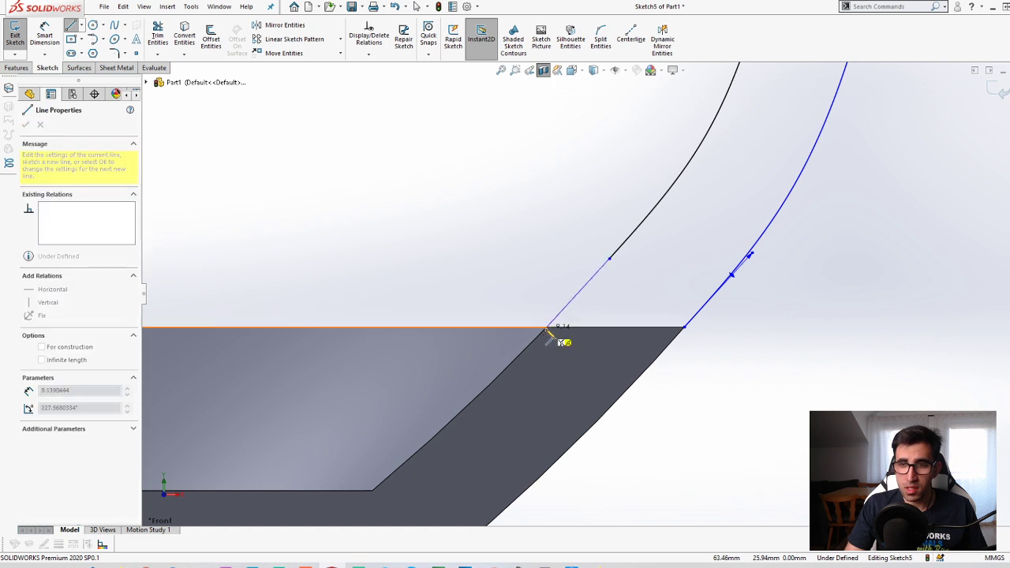
click(625, 342)
click(684, 326)
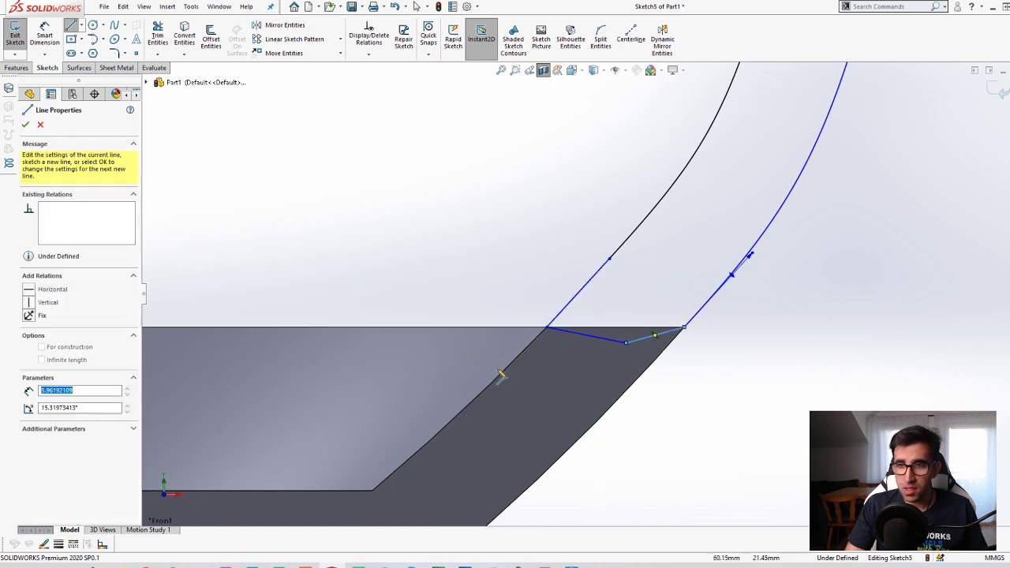
key(Escape)
- Sketch a vertical centerline from the origin up through the middle of the bowl to within the rim's height
scroll(604, 376, up, 5)
scroll(593, 295, down, 3)
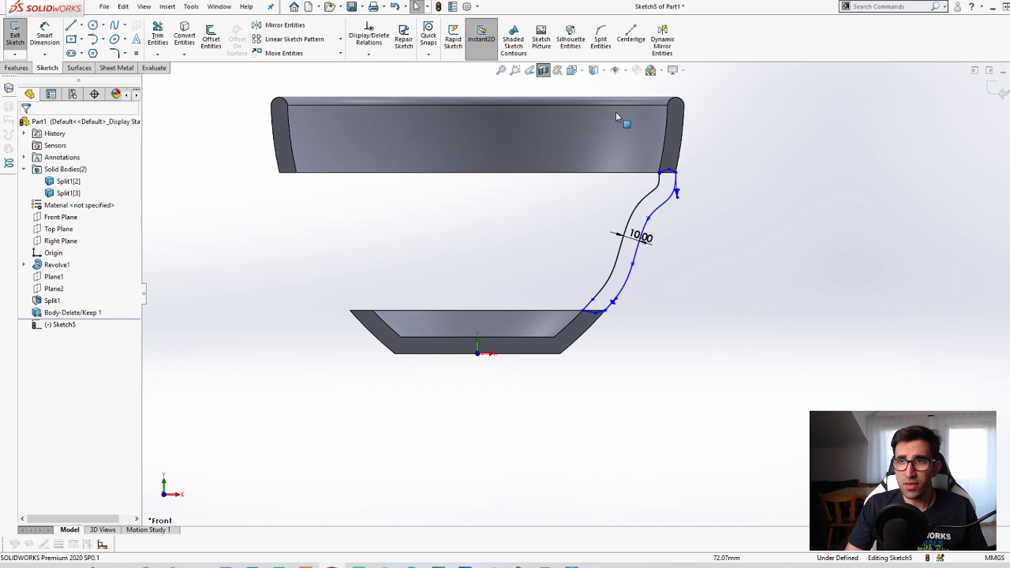
click(630, 39)
click(478, 352)
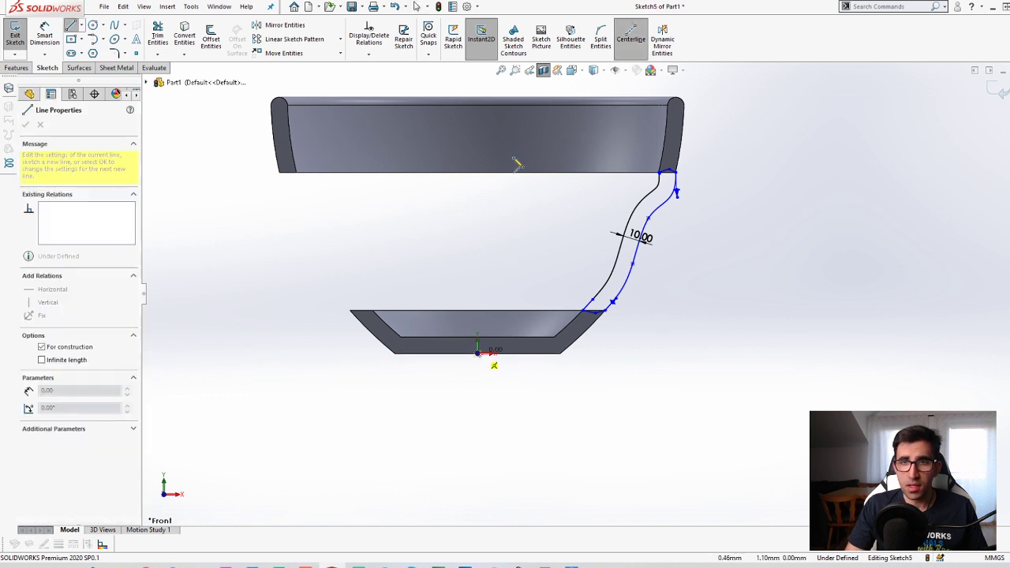
click(477, 115)
key(Escape)
- Revolve the closed wall profile 360° about the vertical centerline with Merge result on
scroll(555, 245, up, 2)
scroll(554, 245, down, 3)
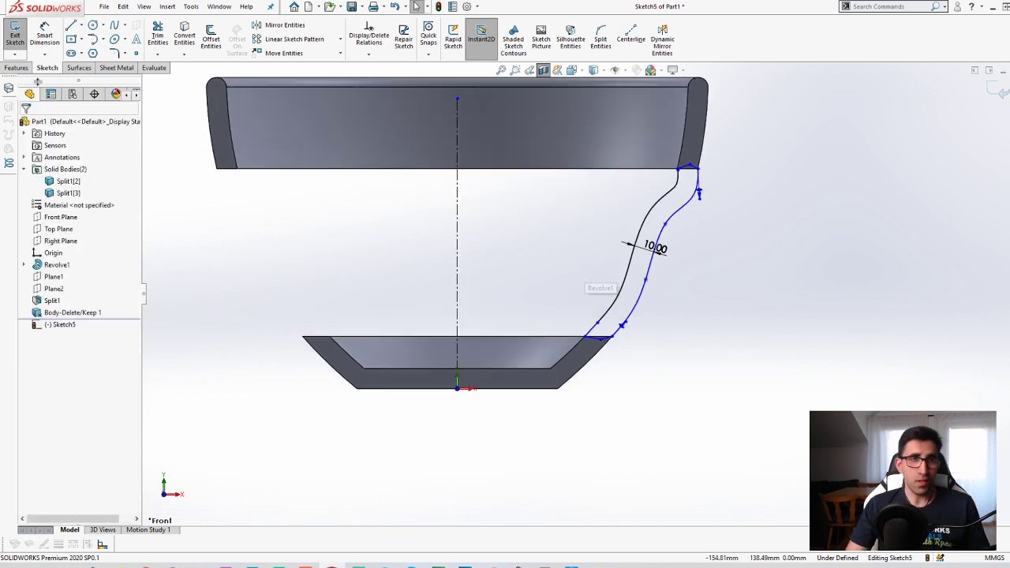
click(12, 70)
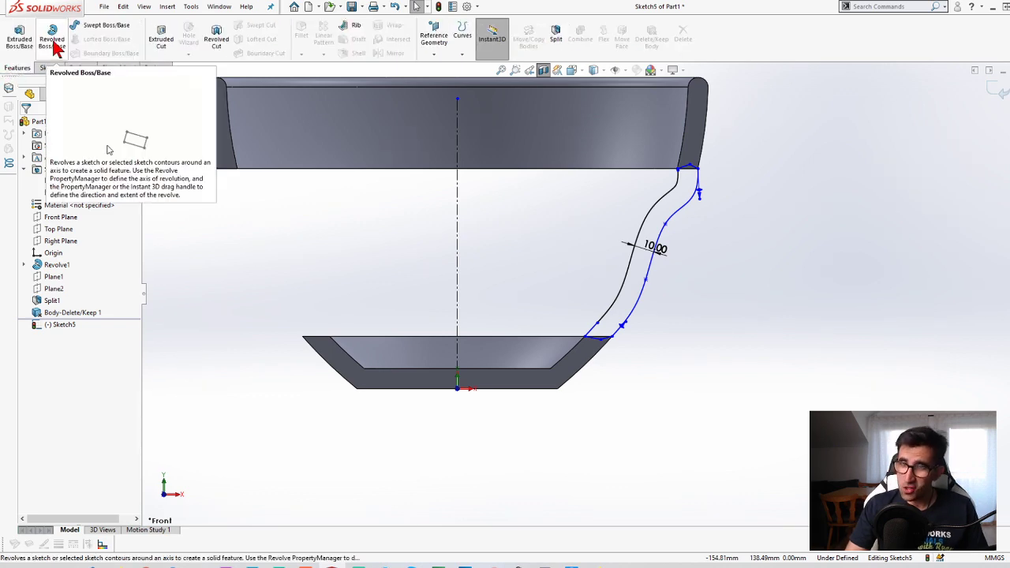
click(54, 44)
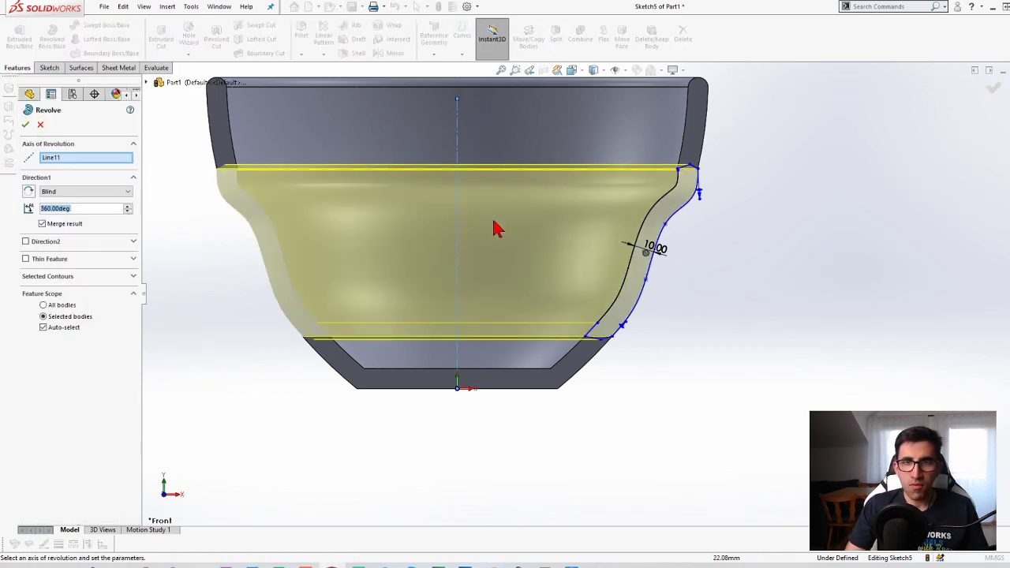
middle_drag(654, 287, 616, 290)
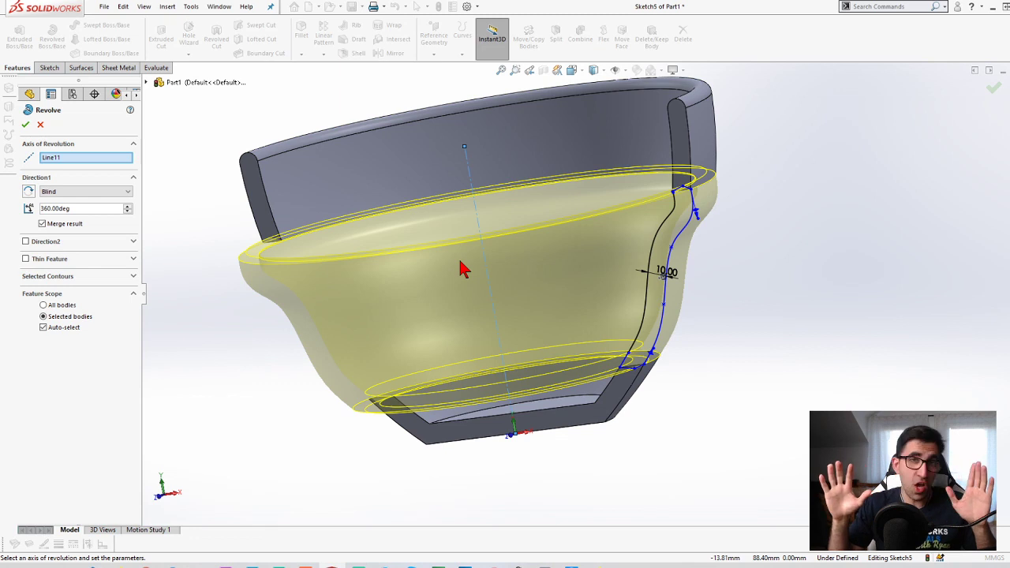
click(27, 126)
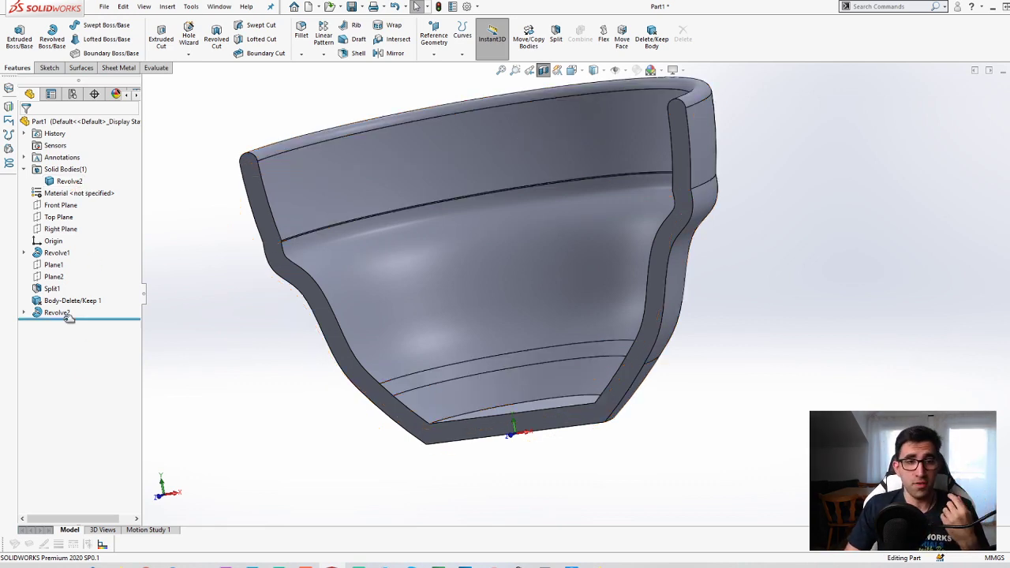
- Edit the wall's revolve feature to turn off Merge result, keeping the rim, wall and base as separate bodies
click(56, 311)
click(67, 278)
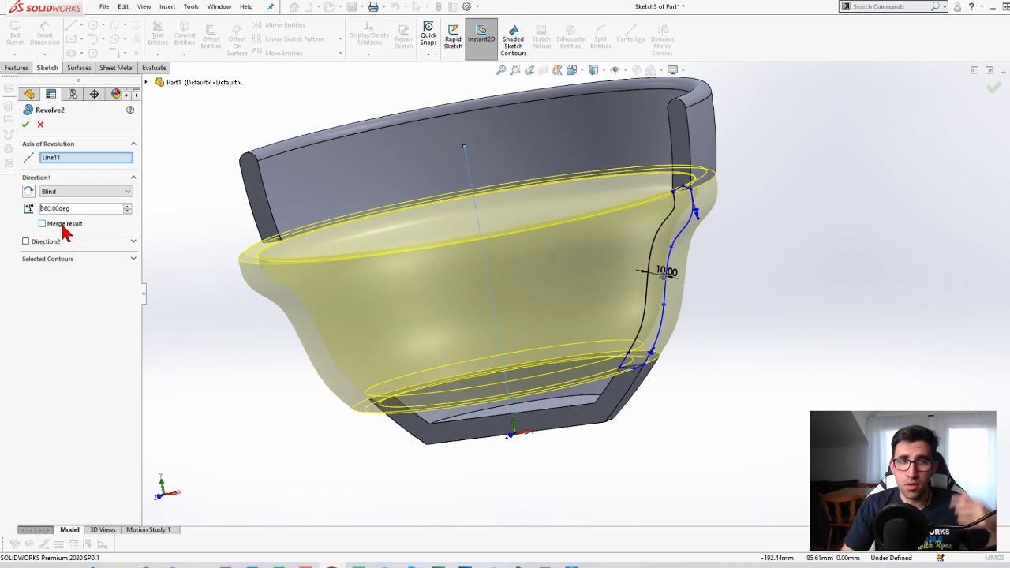
click(25, 126)
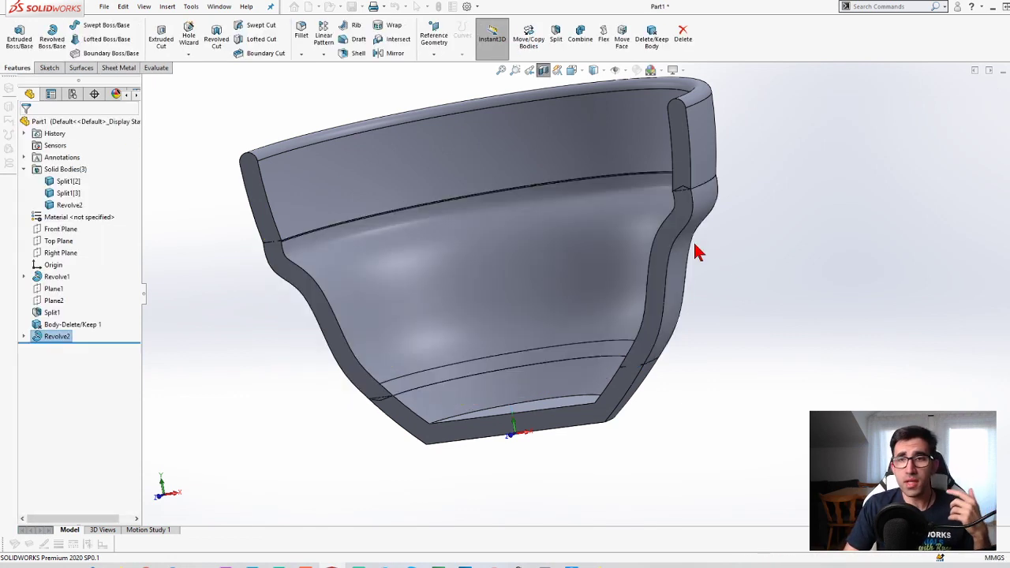
- Turn off the section view to show the whole bowl
middle_drag(691, 331, 563, 135)
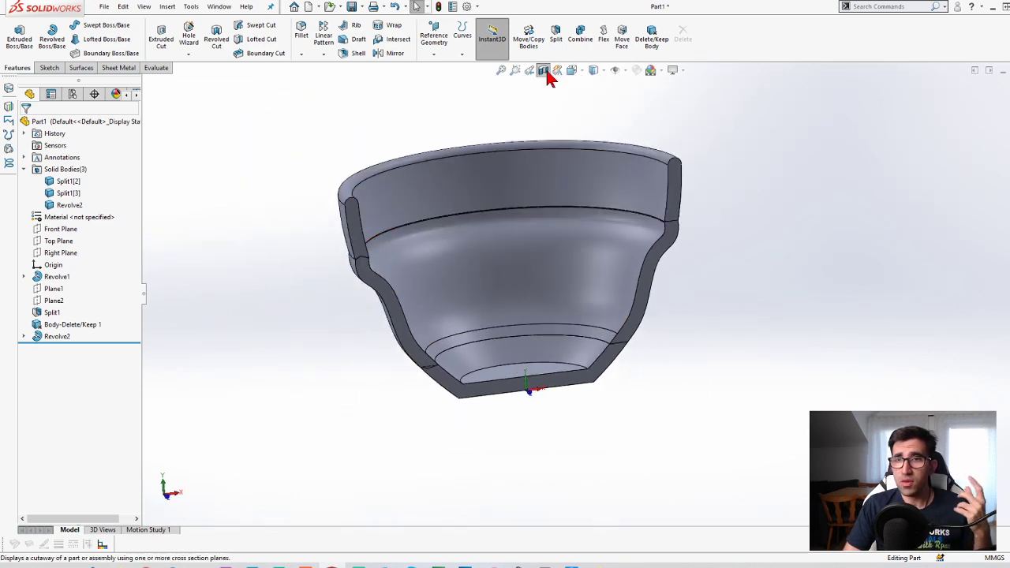
click(542, 70)
middle_drag(682, 319, 649, 241)
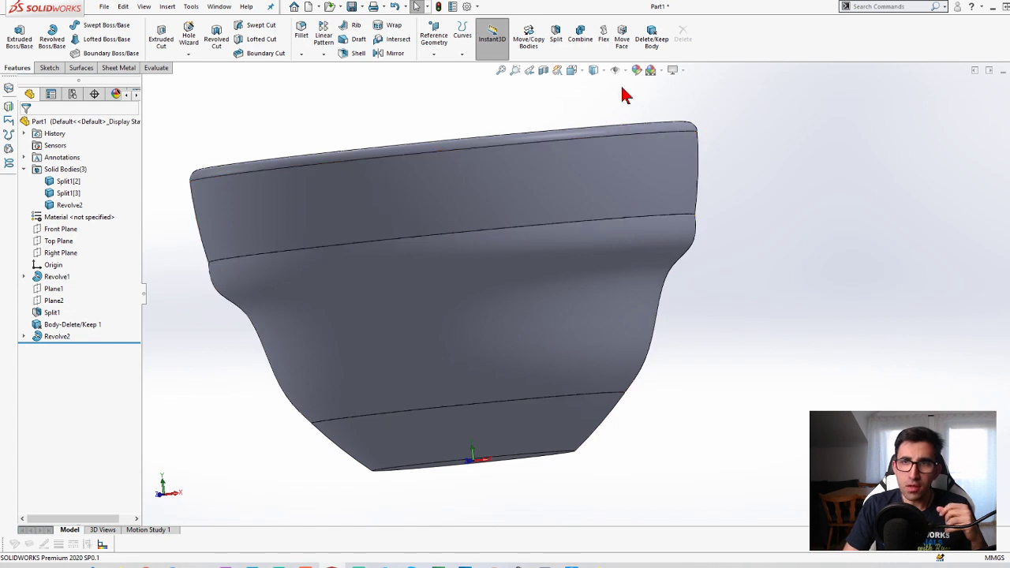
- Replace the whole part with only the middle wall body as the appearance target and color it red (RGB 255, 0, 0)
click(637, 69)
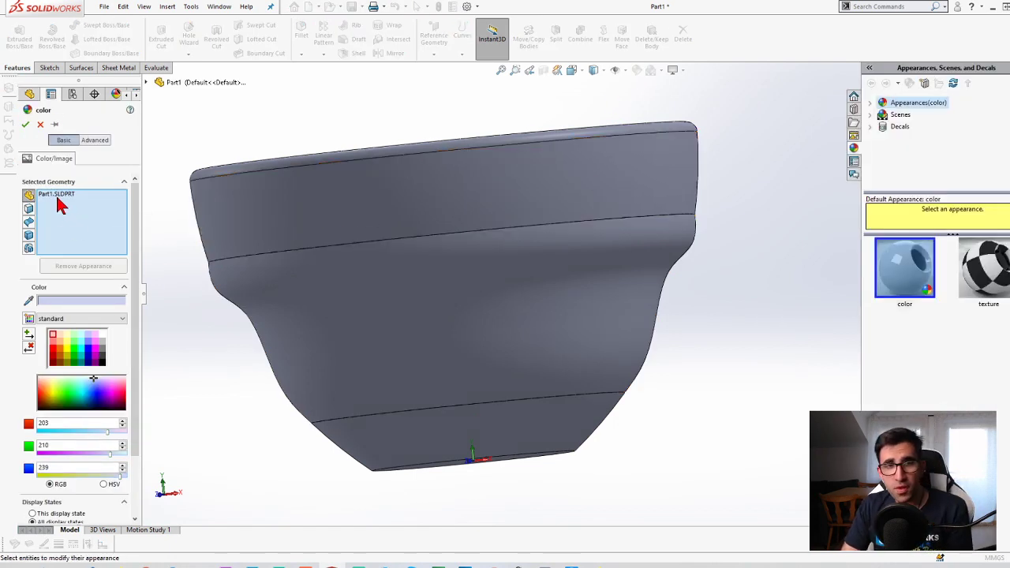
click(62, 197)
key(Delete)
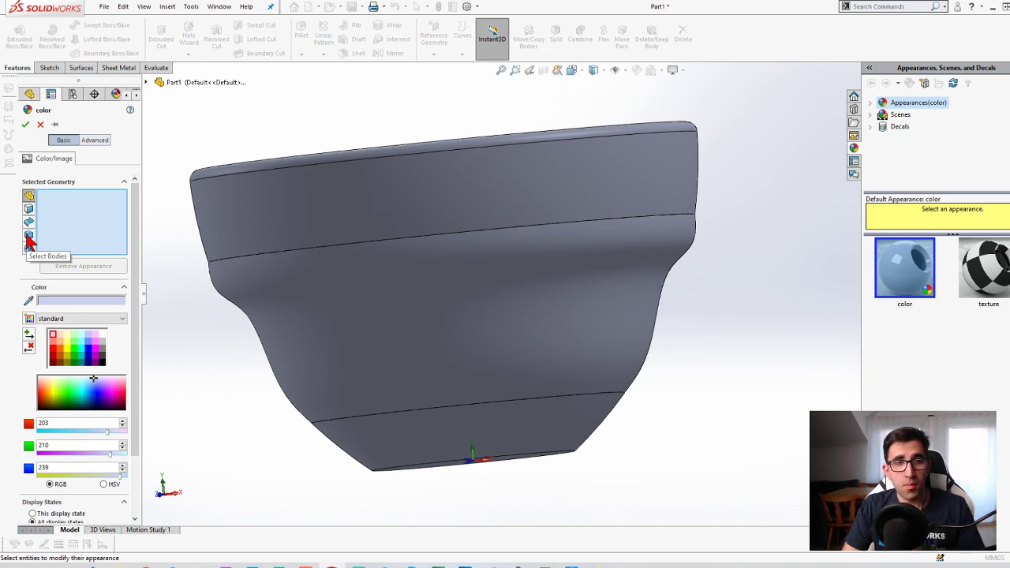
click(29, 236)
click(447, 325)
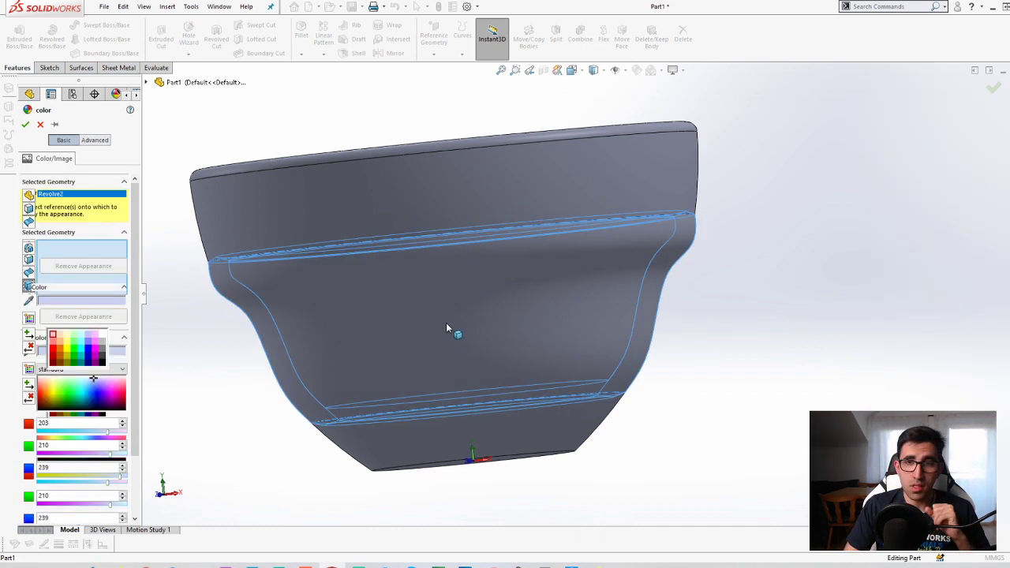
drag(45, 395, 39, 398)
click(57, 354)
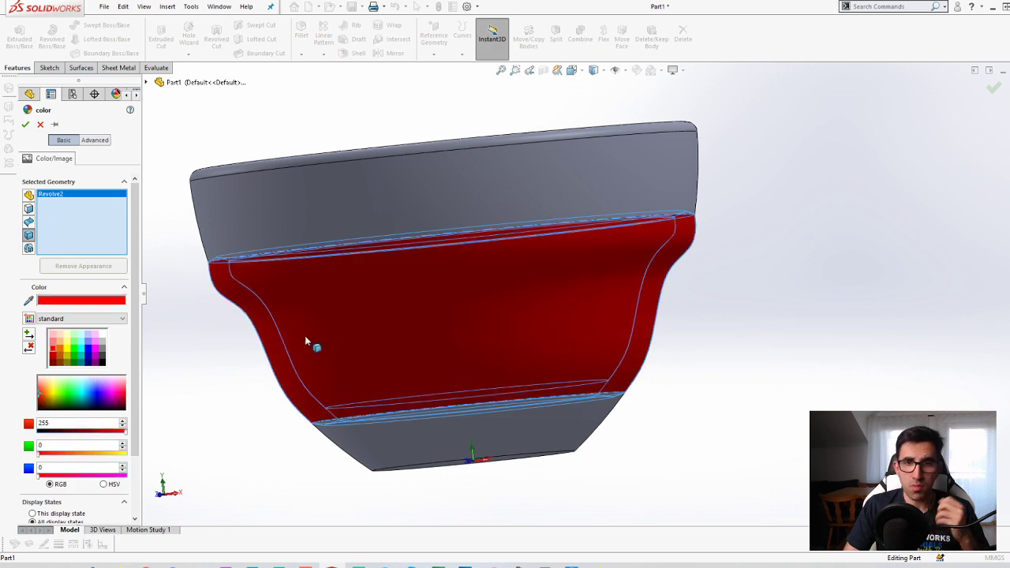
middle_drag(311, 342, 390, 308)
scroll(390, 308, up, 2)
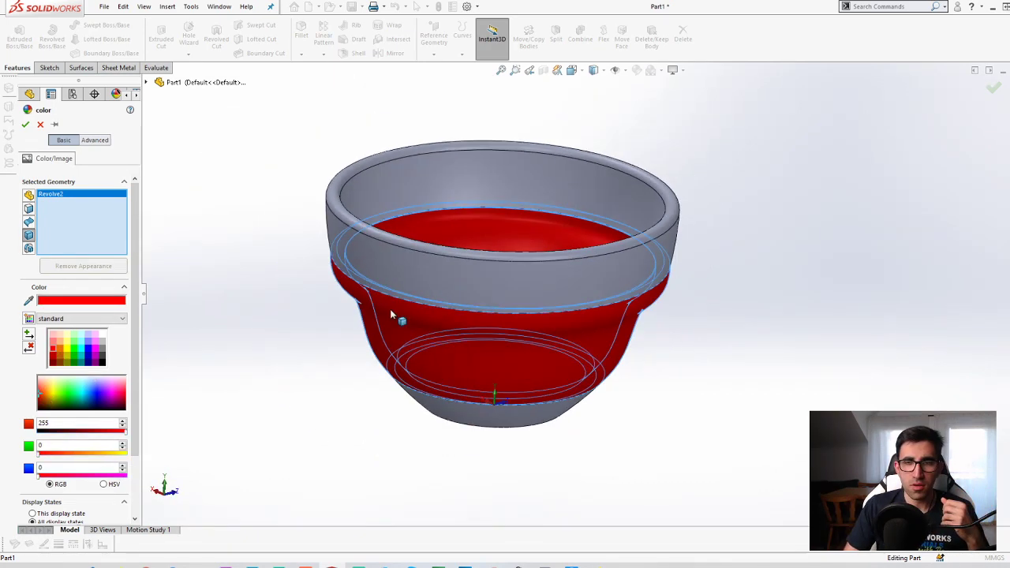
click(25, 124)
click(797, 151)
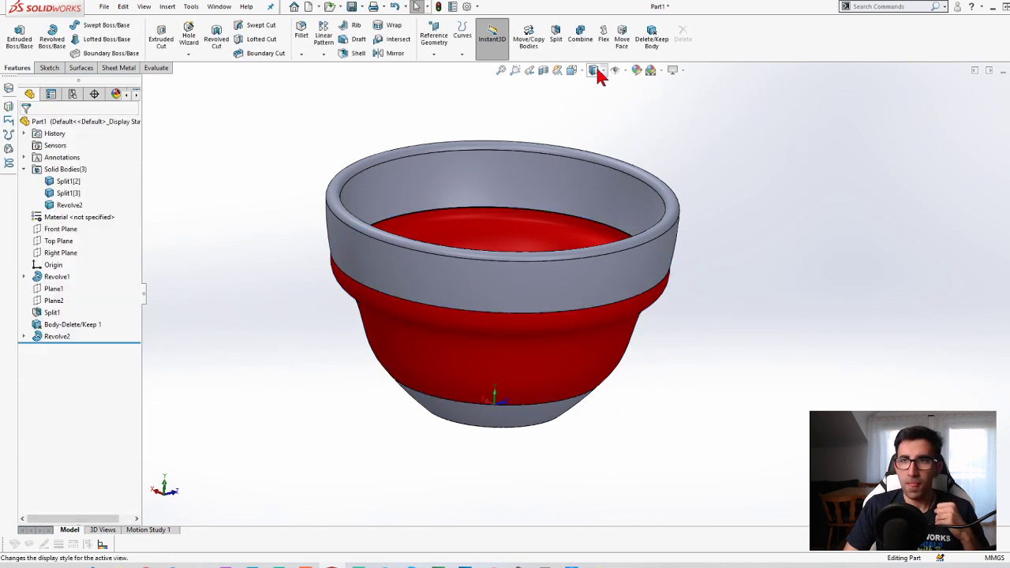
- Color the rim and base bodies white (RGB 255, 255, 255)
click(636, 70)
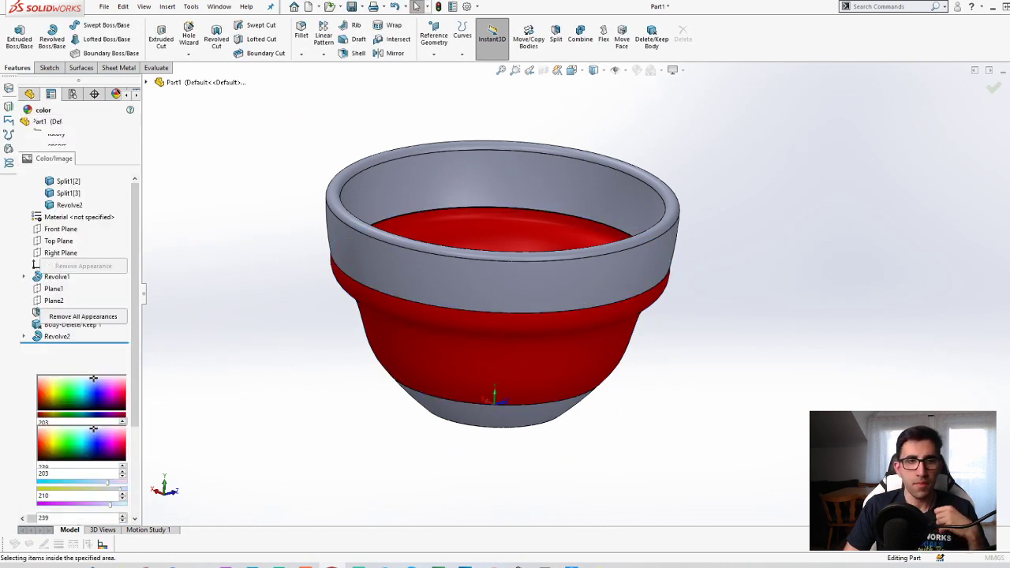
click(29, 286)
click(559, 168)
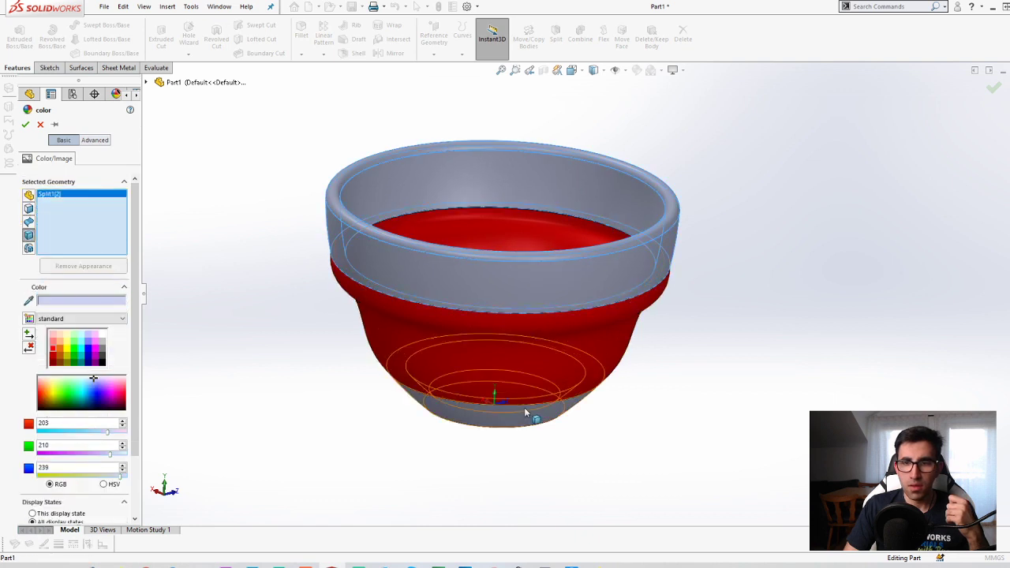
click(503, 412)
click(107, 342)
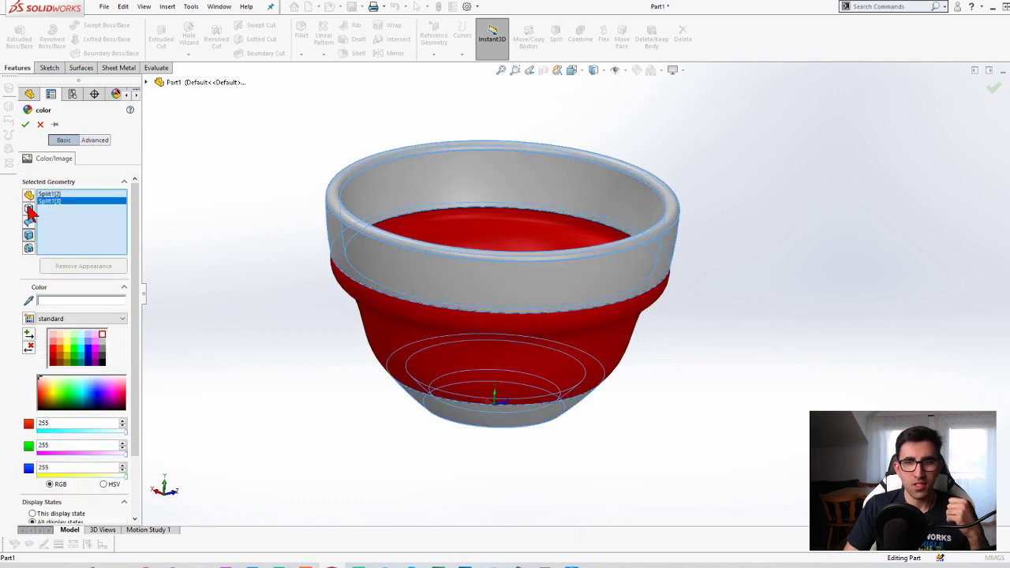
click(25, 124)
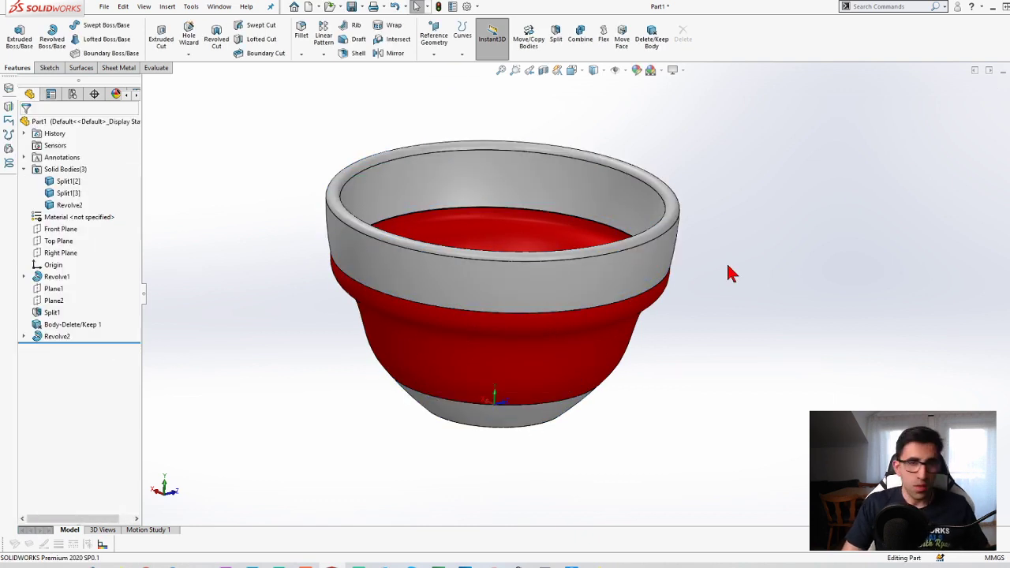
- Examine the bowl's underside in the bottom view
middle_drag(730, 272, 691, 283)
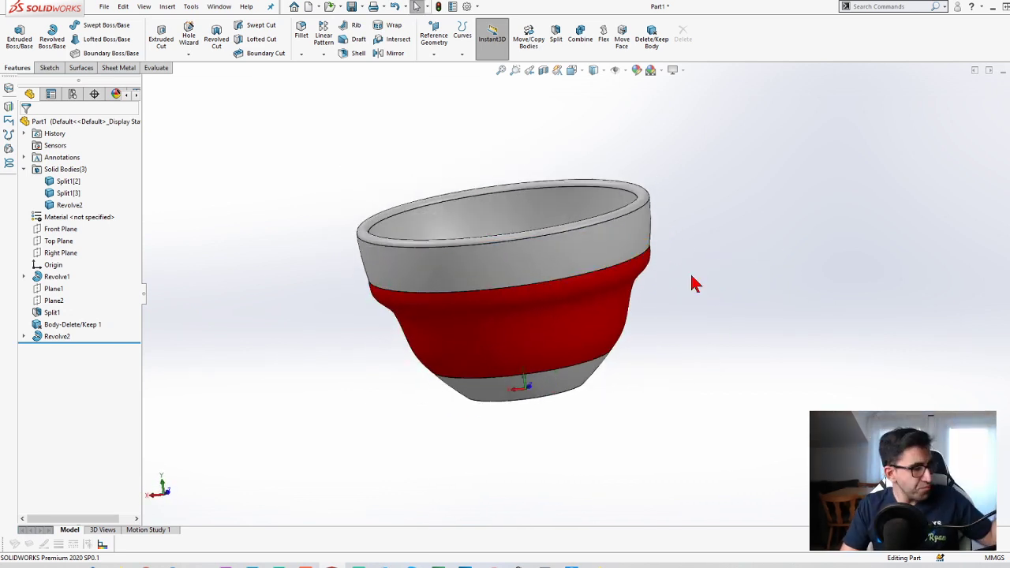
key(ctrl+6)
scroll(521, 323, down, 3)
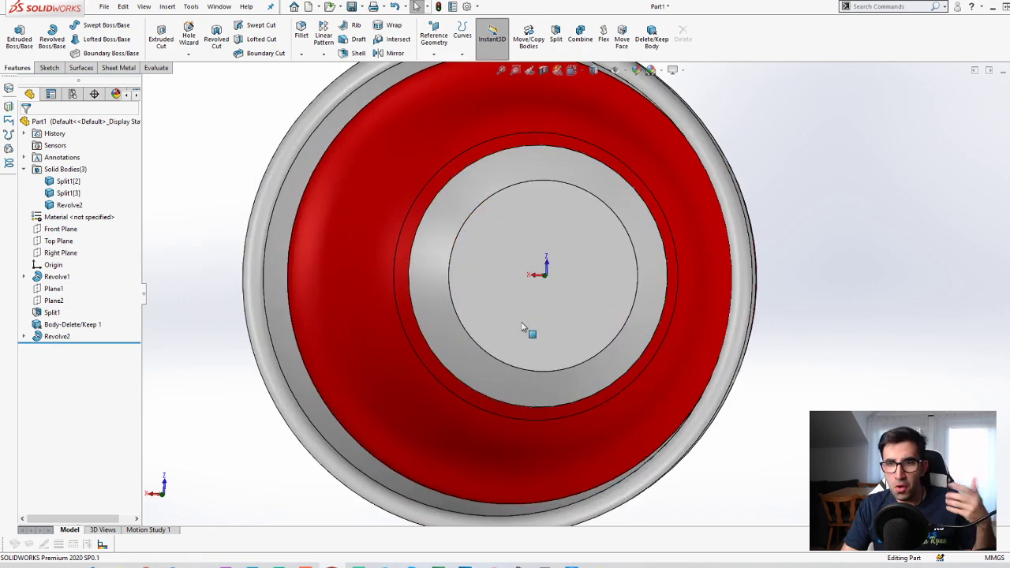
scroll(573, 251, up, 3)
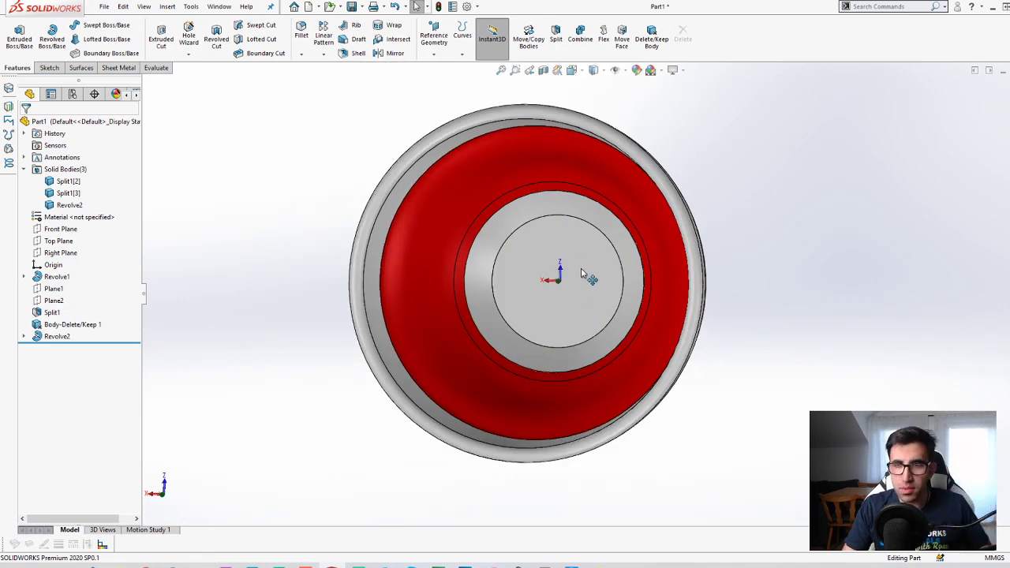
- Delete the rim and base bodies so that only the red middle wall body is kept
scroll(587, 293, up, 1)
middle_drag(587, 292, 565, 225)
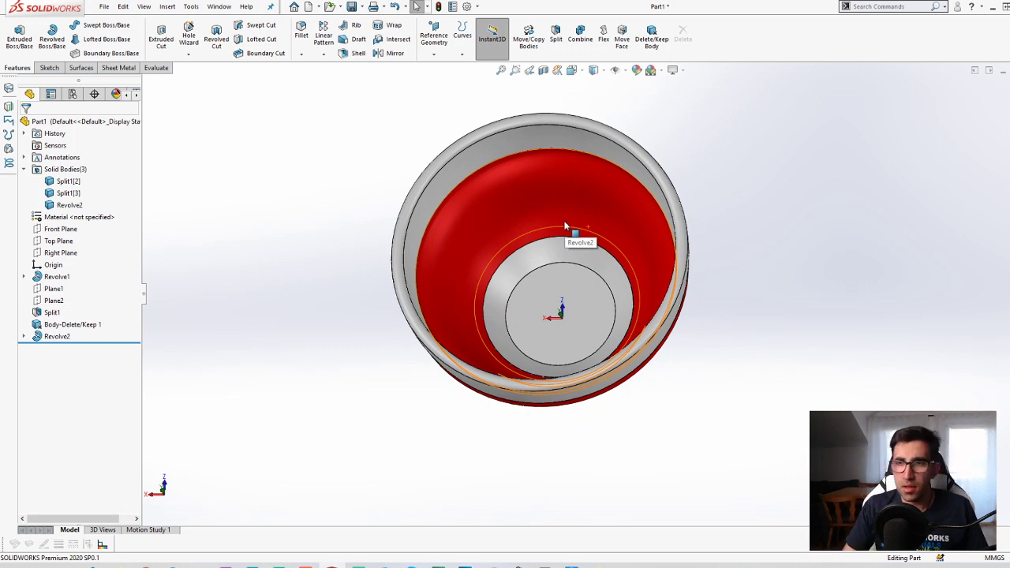
scroll(572, 224, down, 2)
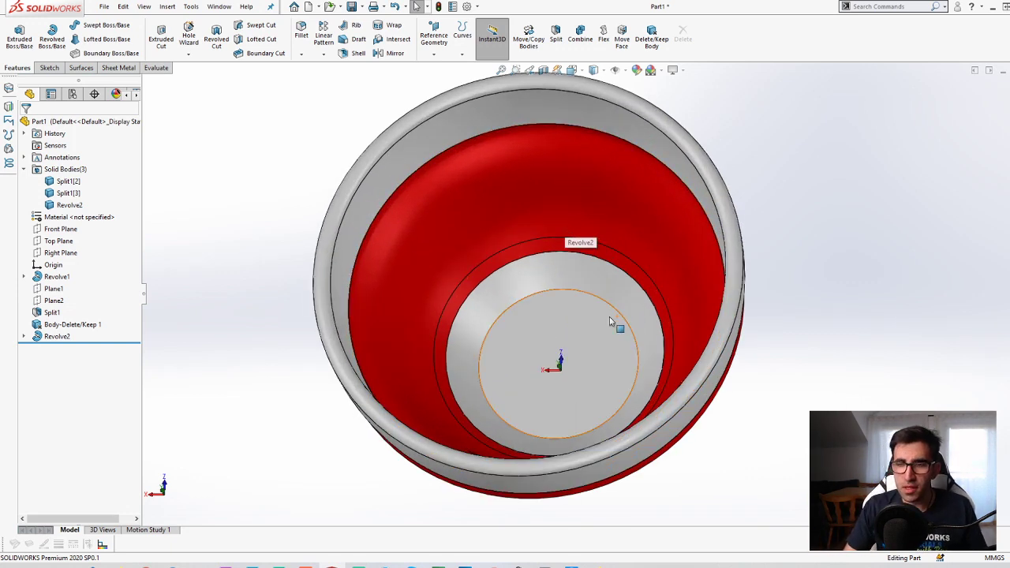
scroll(623, 319, up, 2)
middle_drag(628, 324, 639, 297)
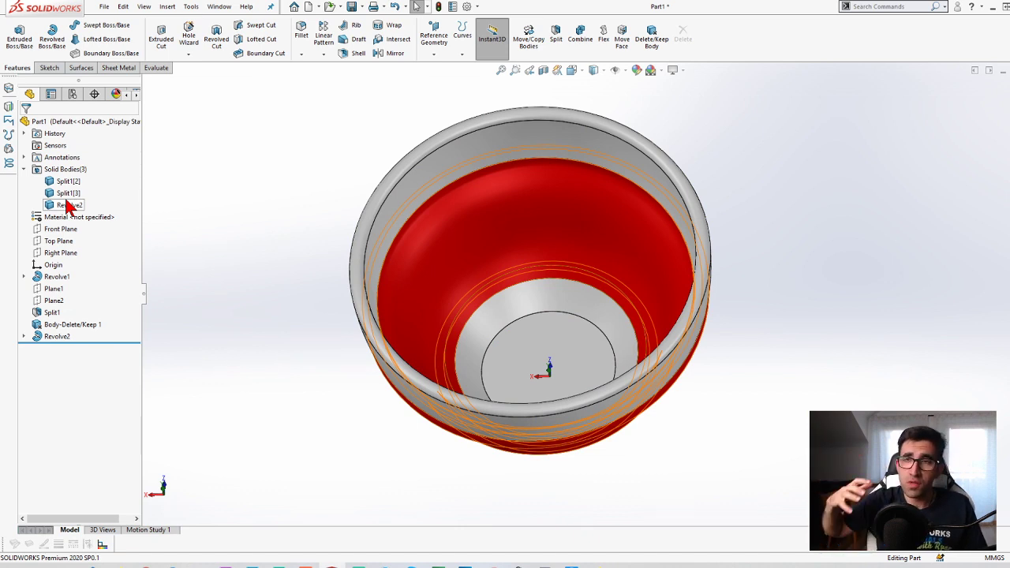
middle_drag(551, 384, 600, 263)
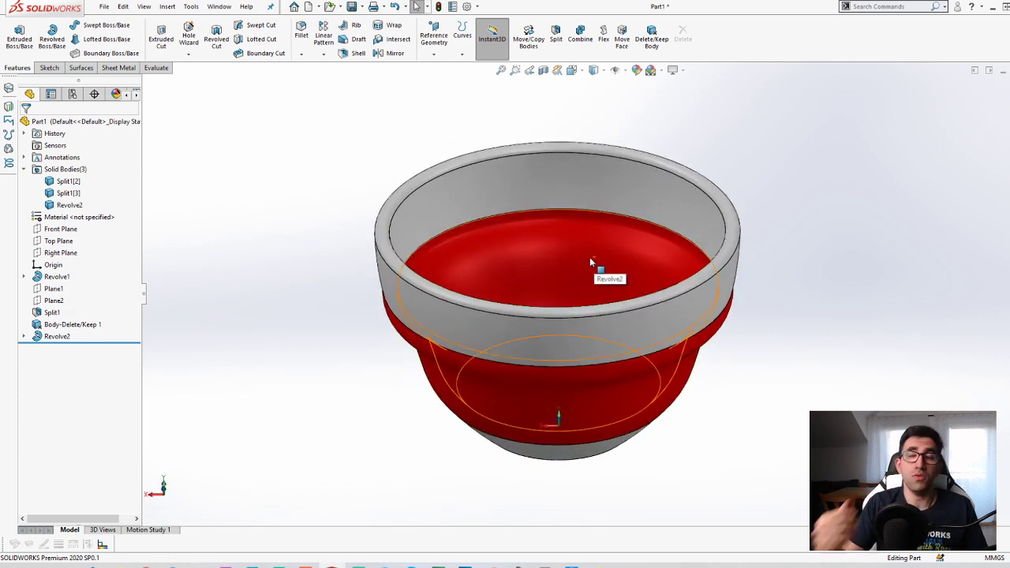
click(74, 186)
ctrl+click(70, 195)
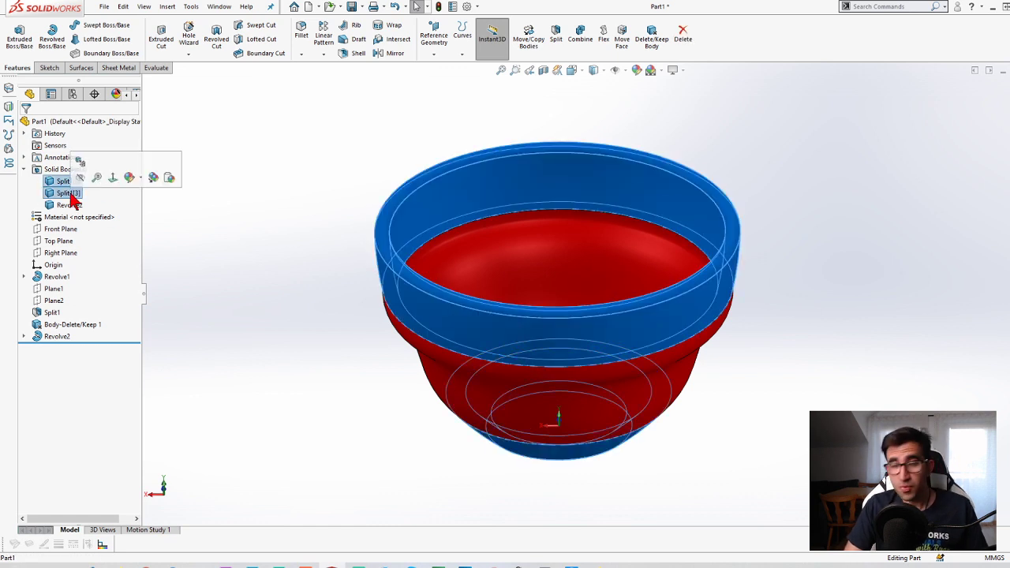
key(Delete)
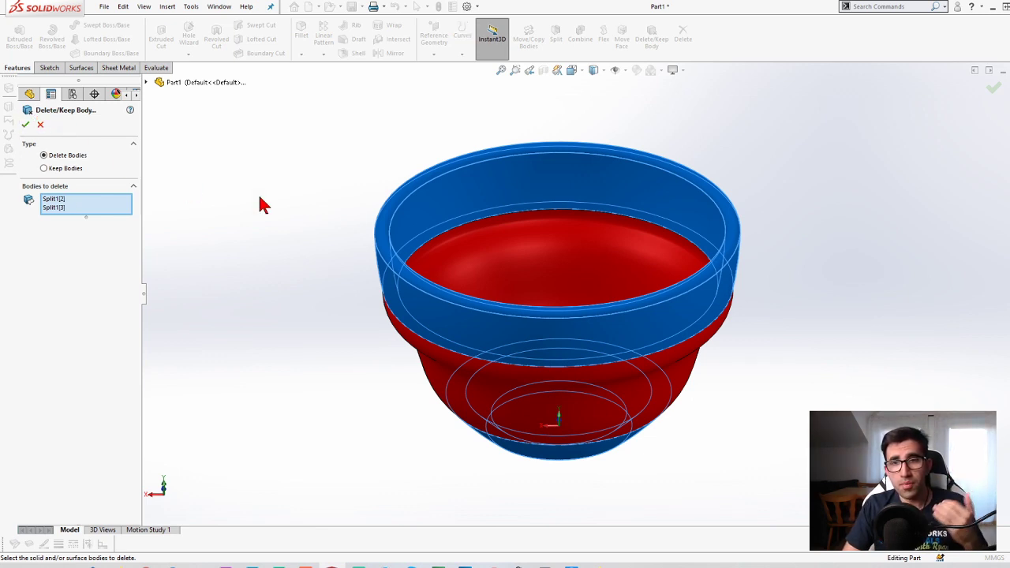
click(25, 125)
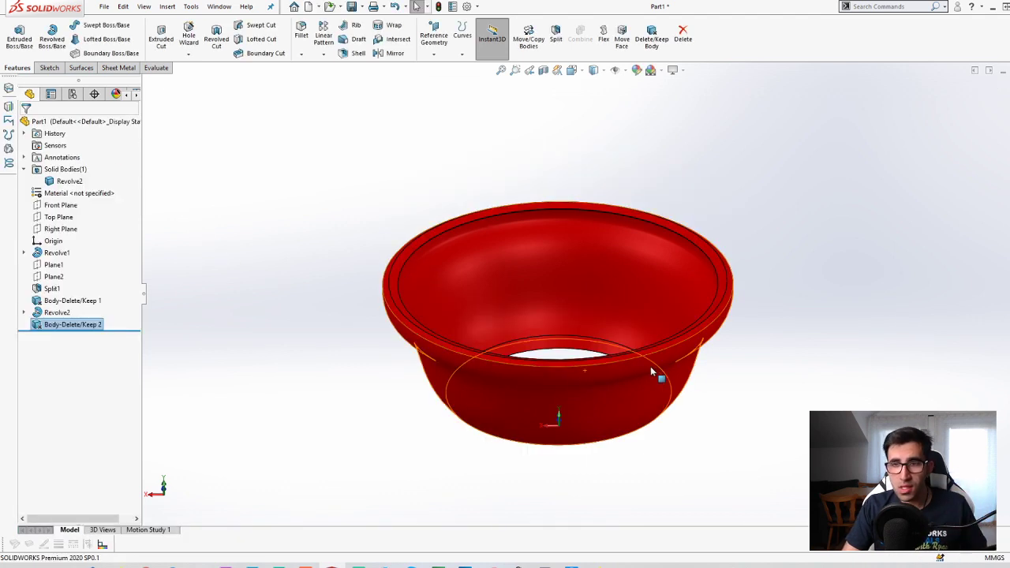
- Save the part containing only the middle wall as "Rubber part" in the Weldments folder
mouse_move(653, 372)
middle_down()
mouse_move(638, 252)
mouse_move(663, 370)
middle_up()
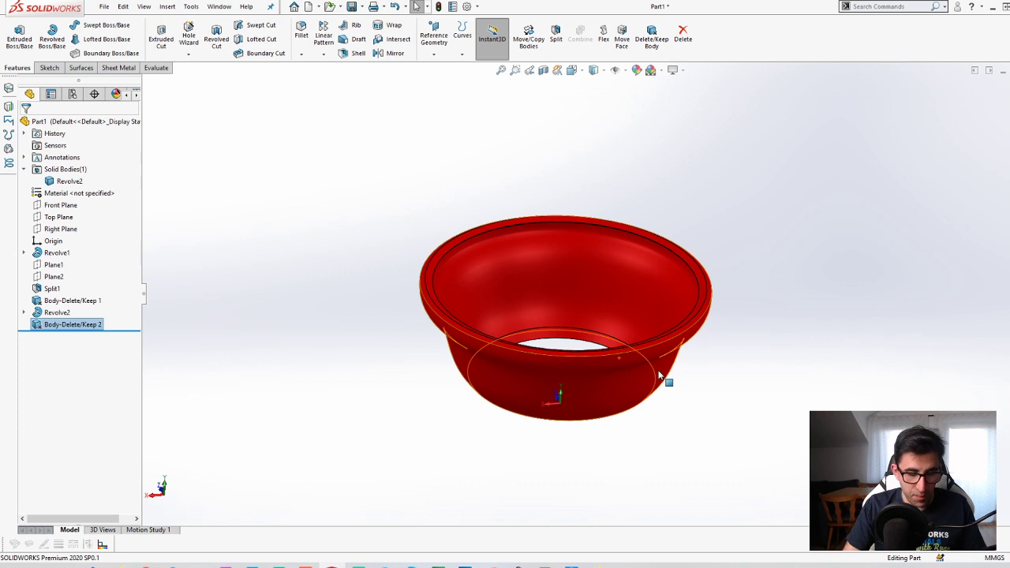
key(ctrl+s)
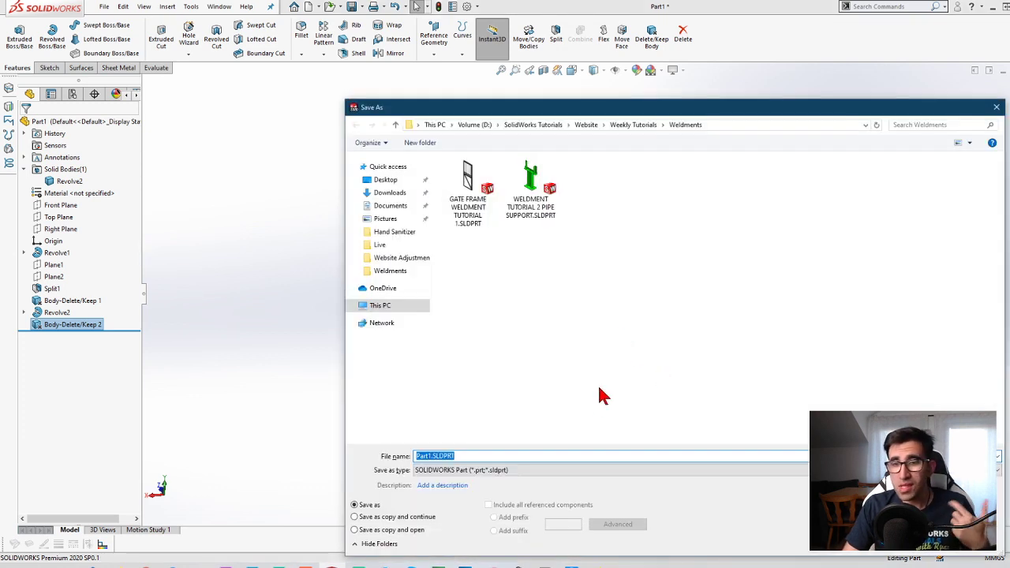
text(Rub)
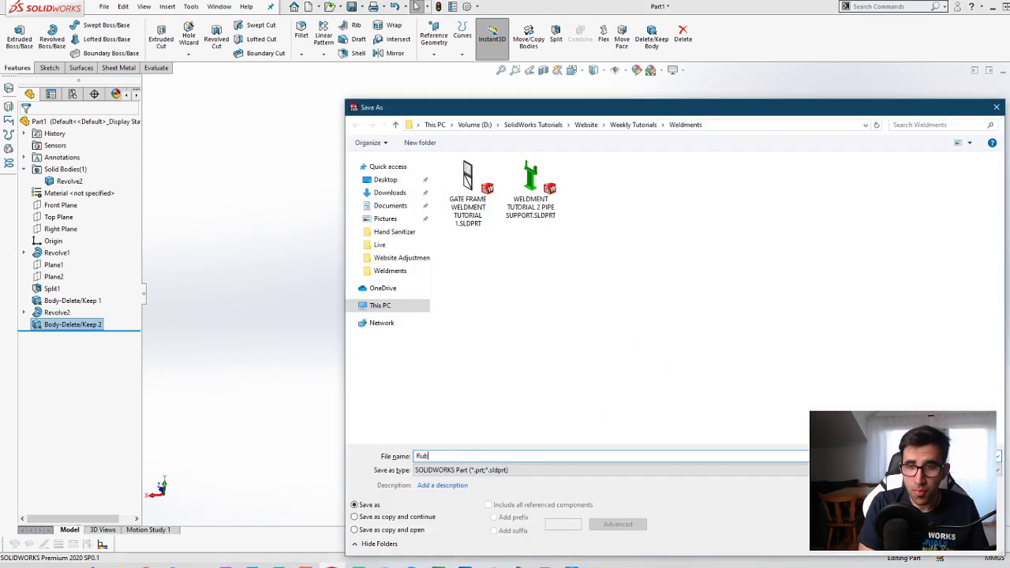
text(ber part)
key(Return)
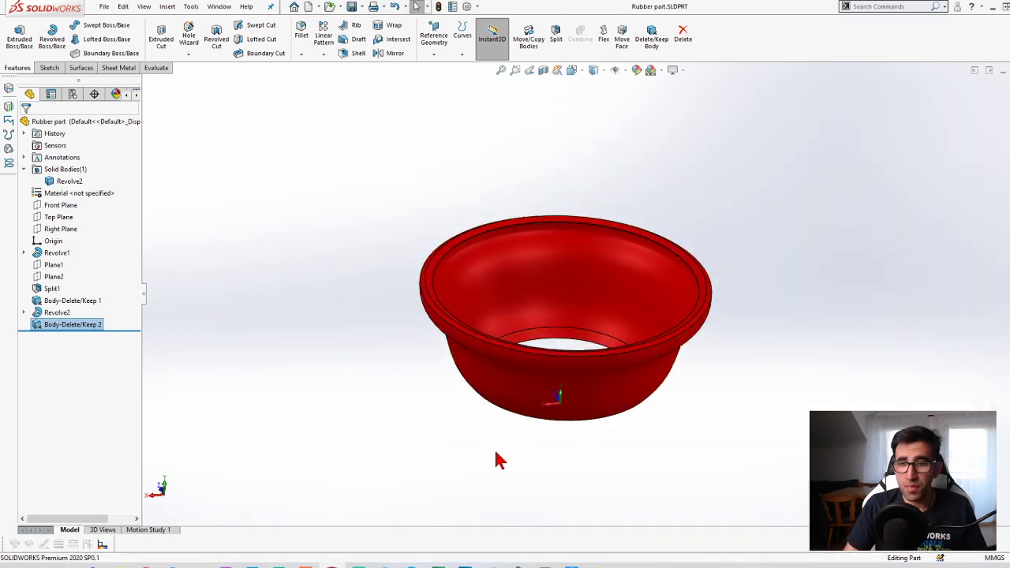
click(492, 445)
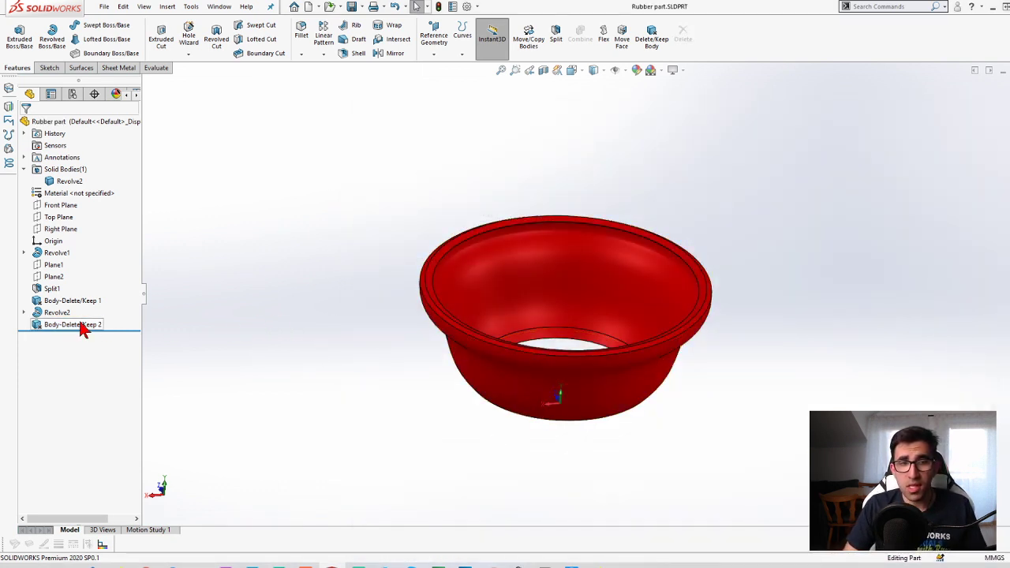
- Edit the last body-delete feature to delete the base and middle wall bodies and keep only the rim
click(76, 327)
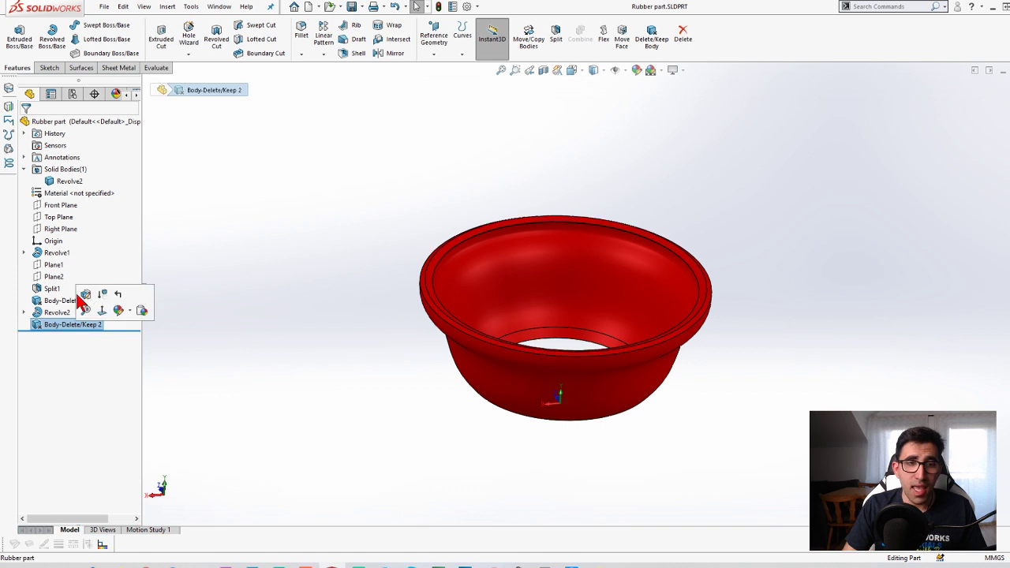
click(85, 293)
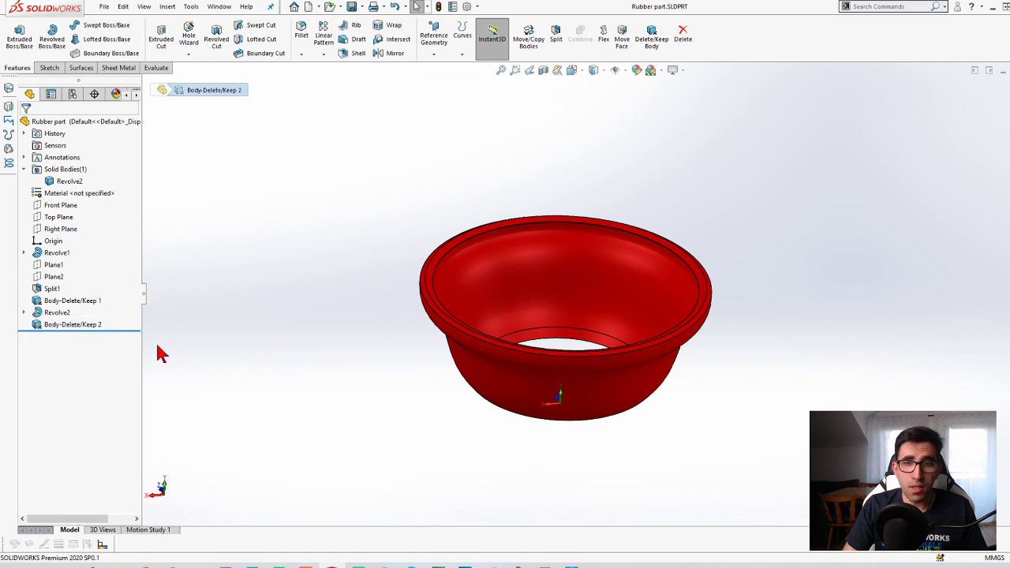
click(528, 272)
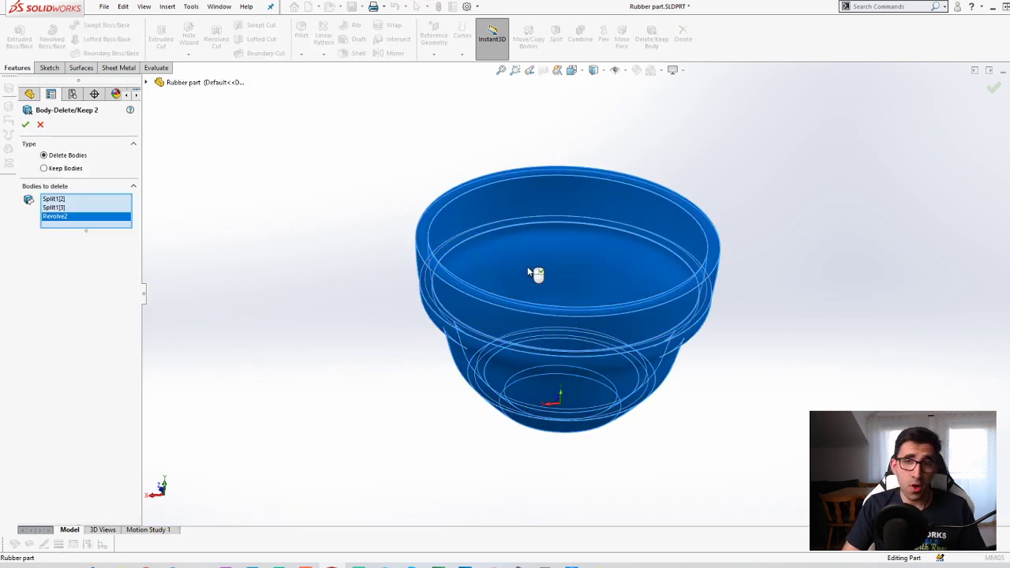
click(594, 181)
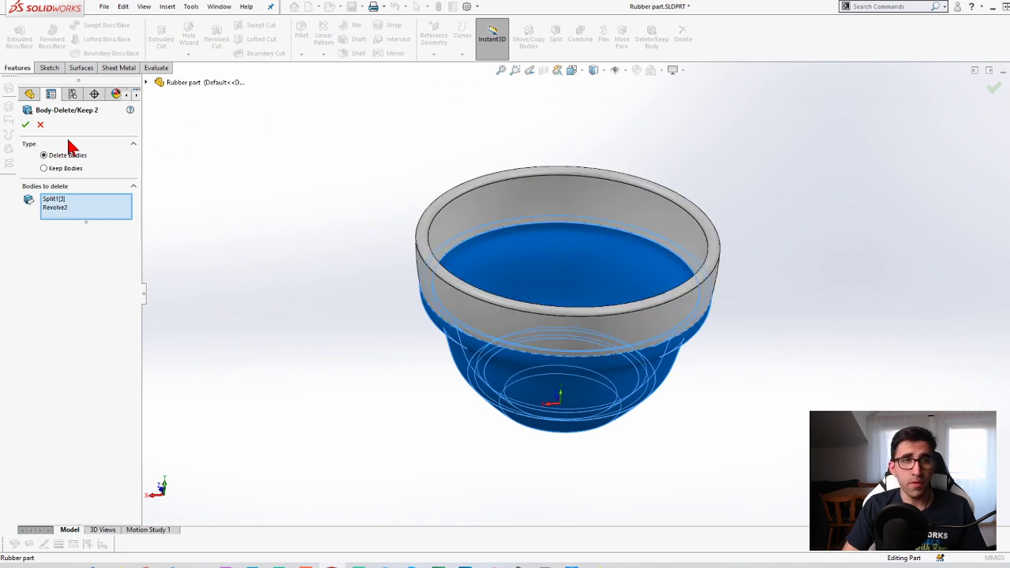
click(25, 125)
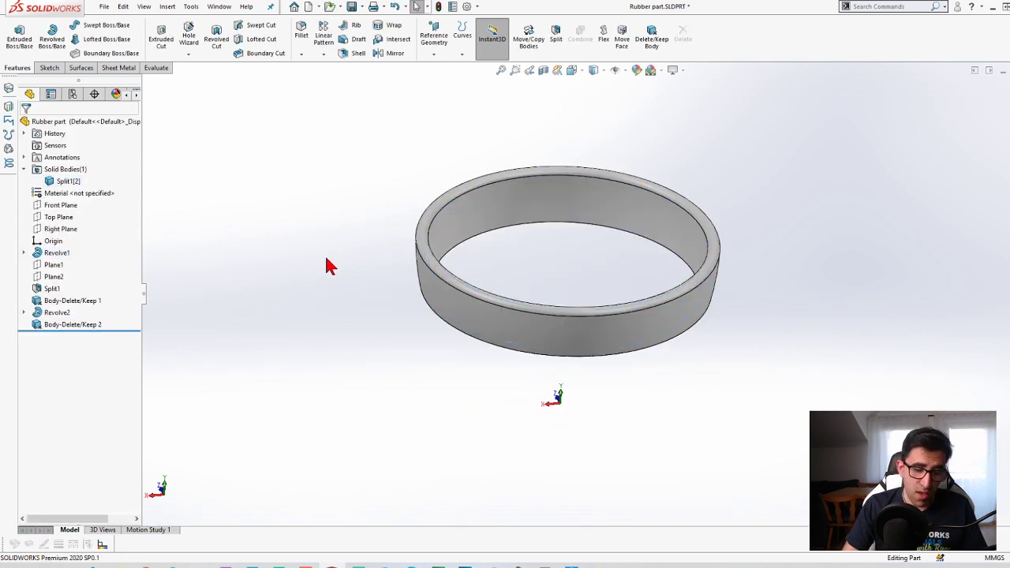
- Save the rim-only part under the new file name "top white part"
key(ctrl+shift+s)
text(top)
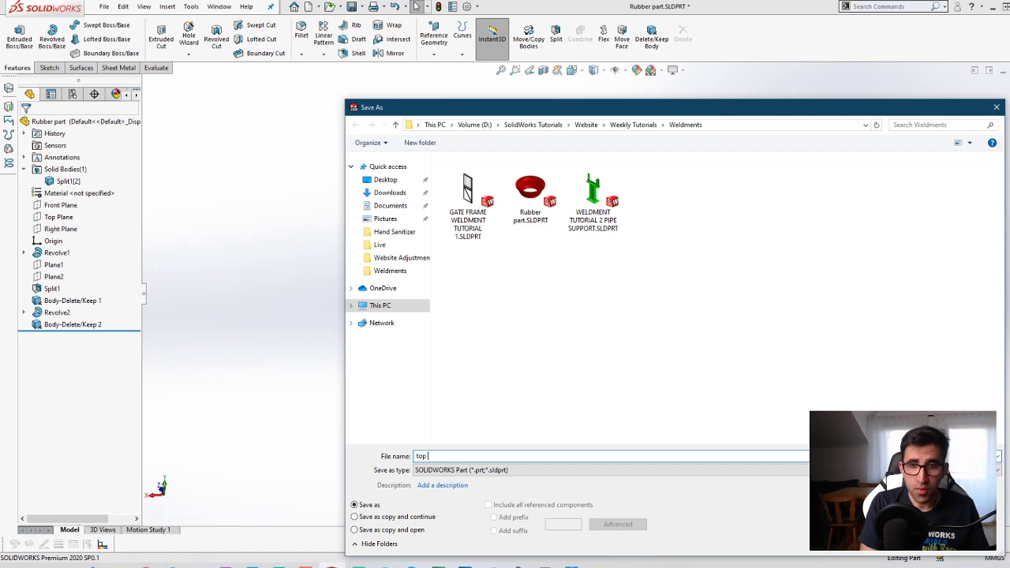
text( white part)
key(Return)
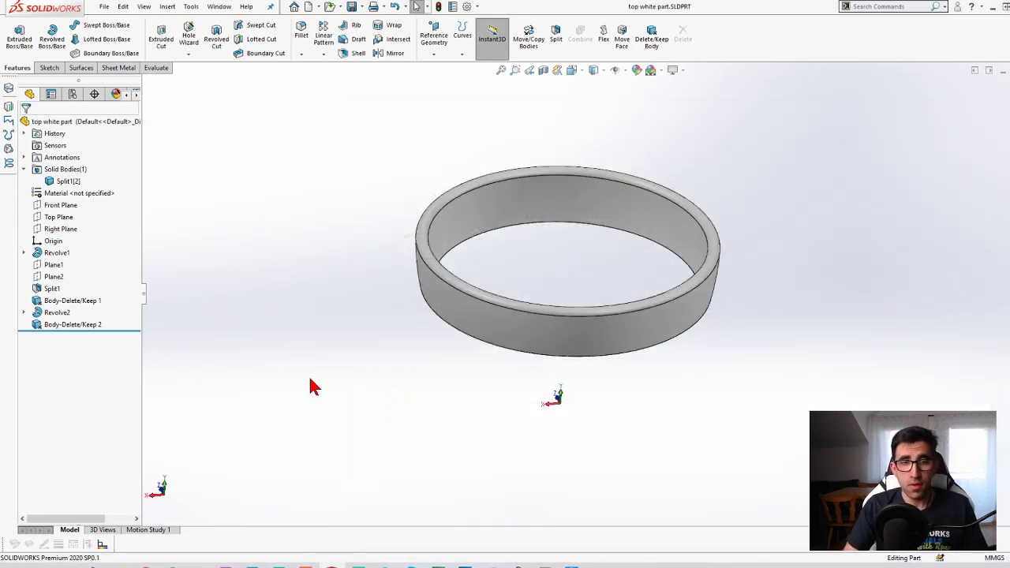
- Edit the last body-delete feature to delete the middle wall and rim bodies and keep only the base
click(95, 324)
click(93, 292)
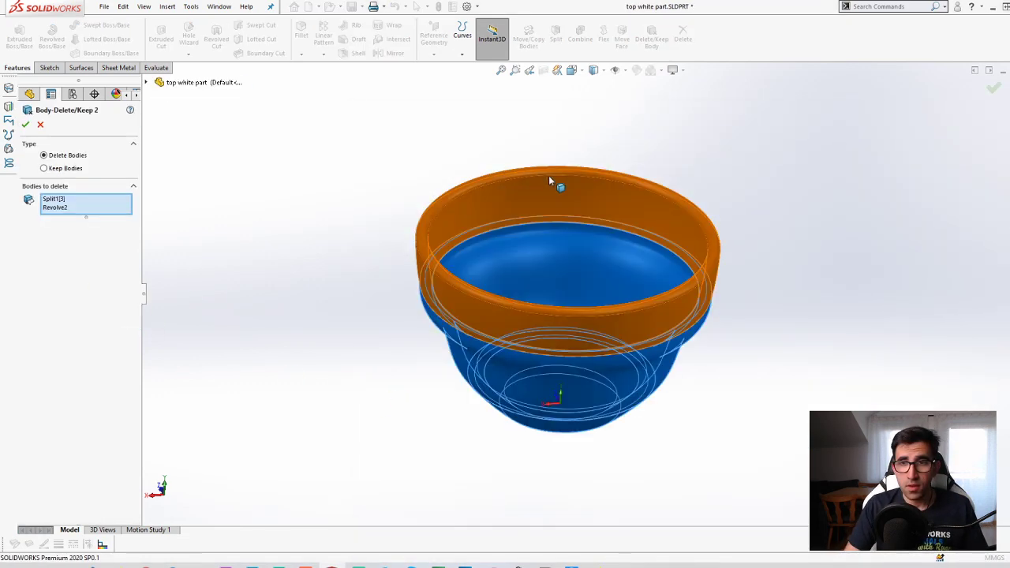
click(544, 432)
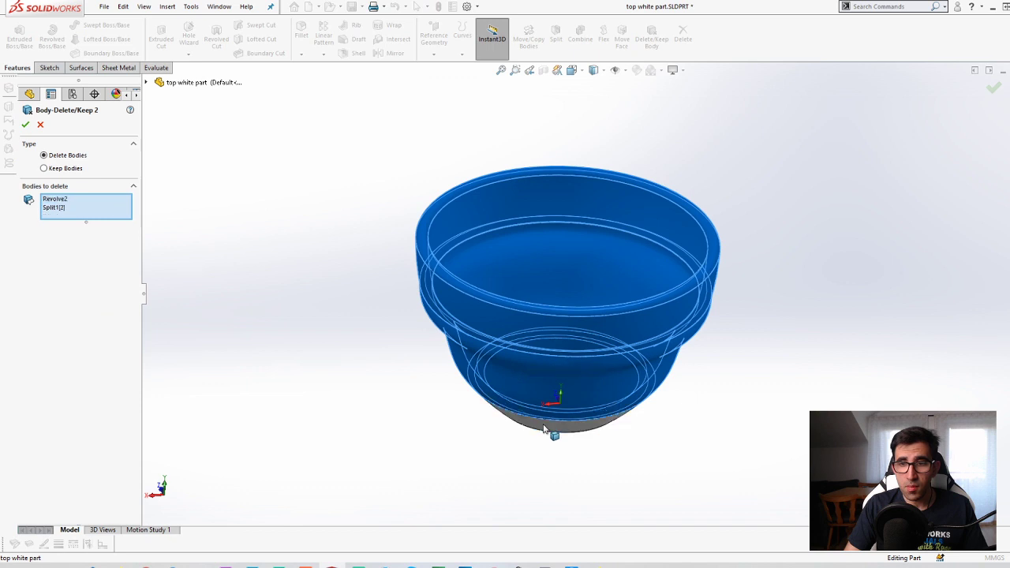
click(26, 124)
- Save the base-only part under the new file name "bottom white part"
key(ctrl+s)
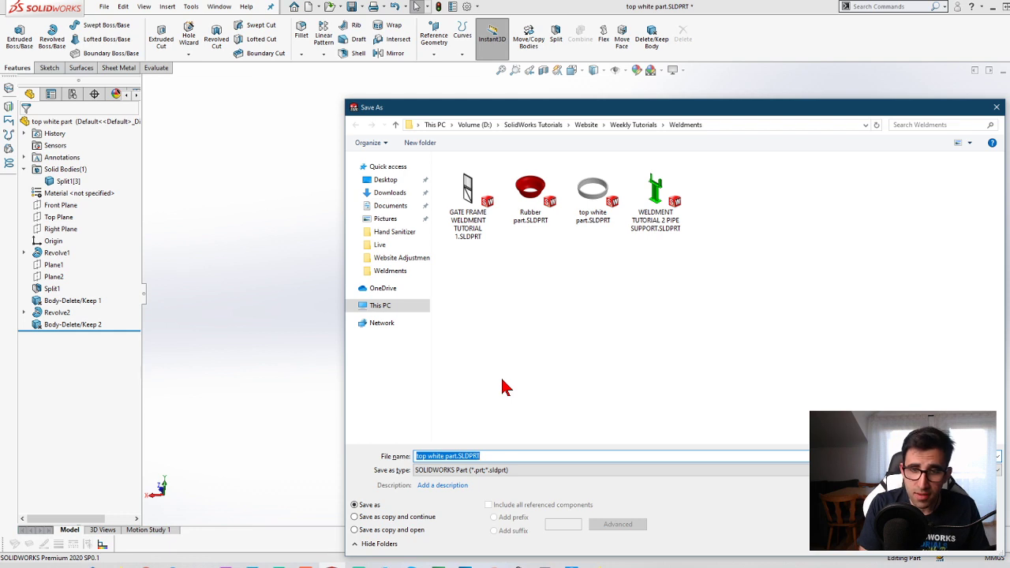
text(bottom)
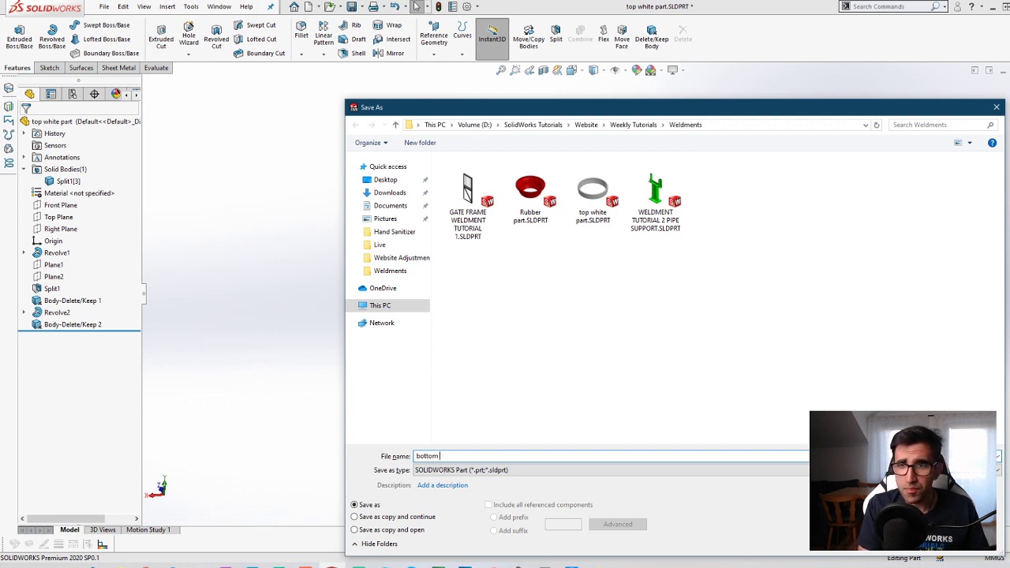
text(rt)
key(Return)
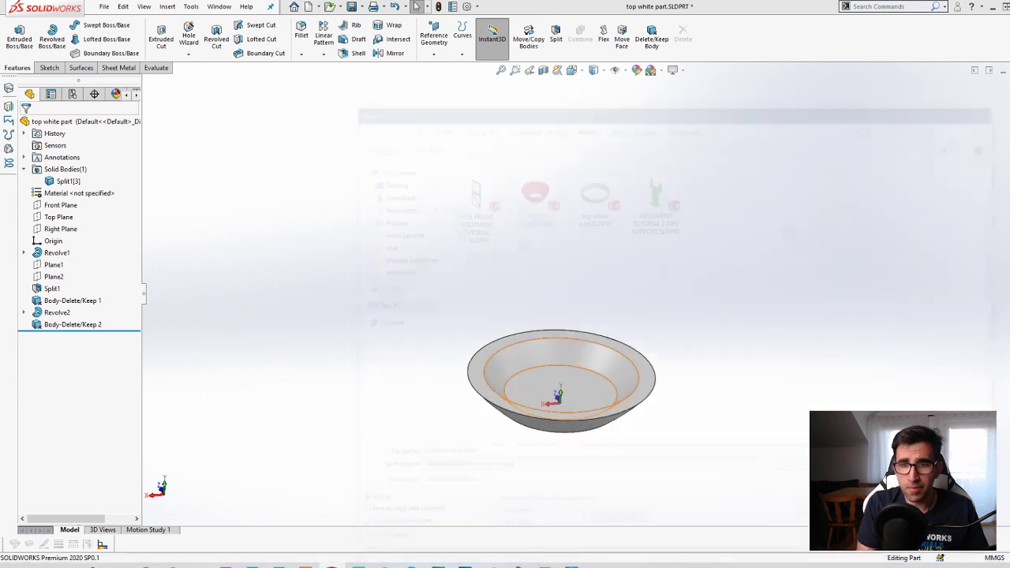
- Make a new assembly from the current part and place the bottom white part at the assembly origin
click(105, 7)
click(153, 118)
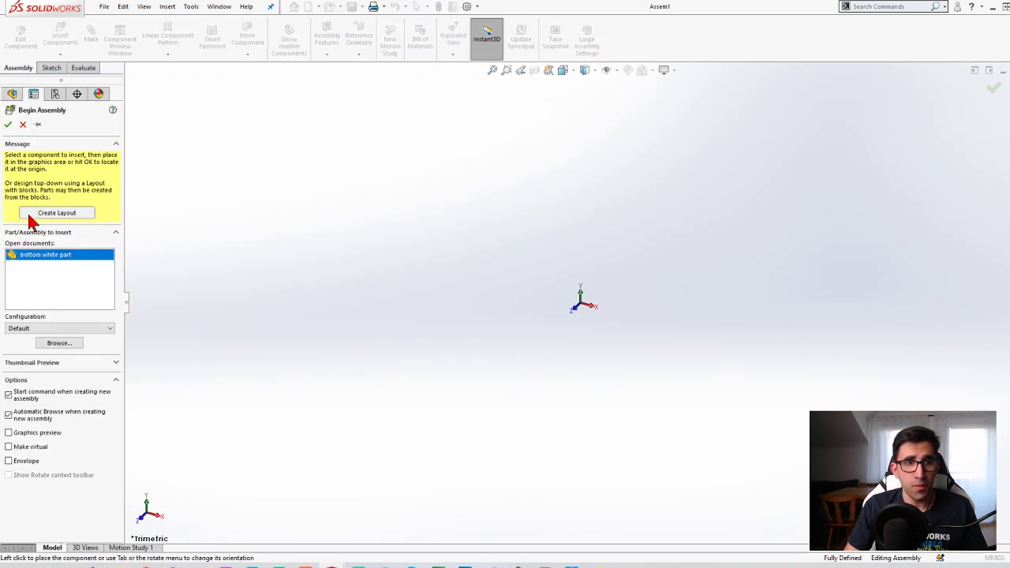
click(8, 124)
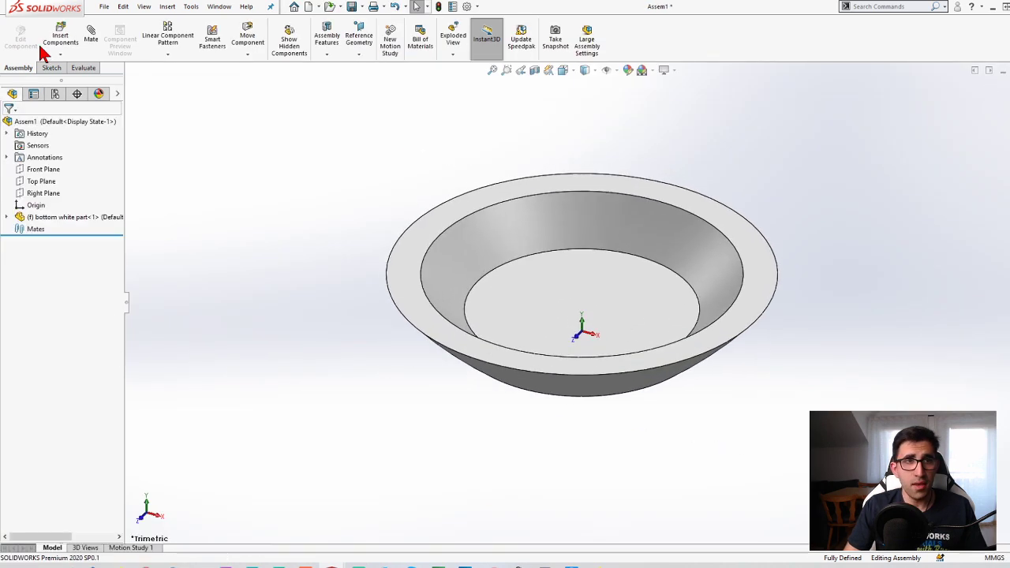
- Insert the Rubber part file into the assembly at the origin
click(55, 44)
click(59, 310)
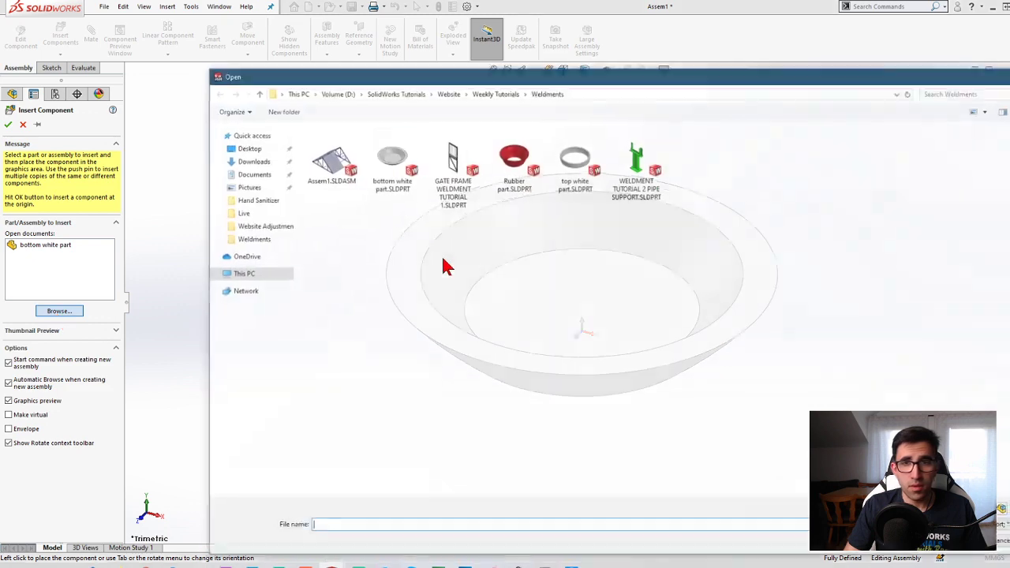
click(514, 177)
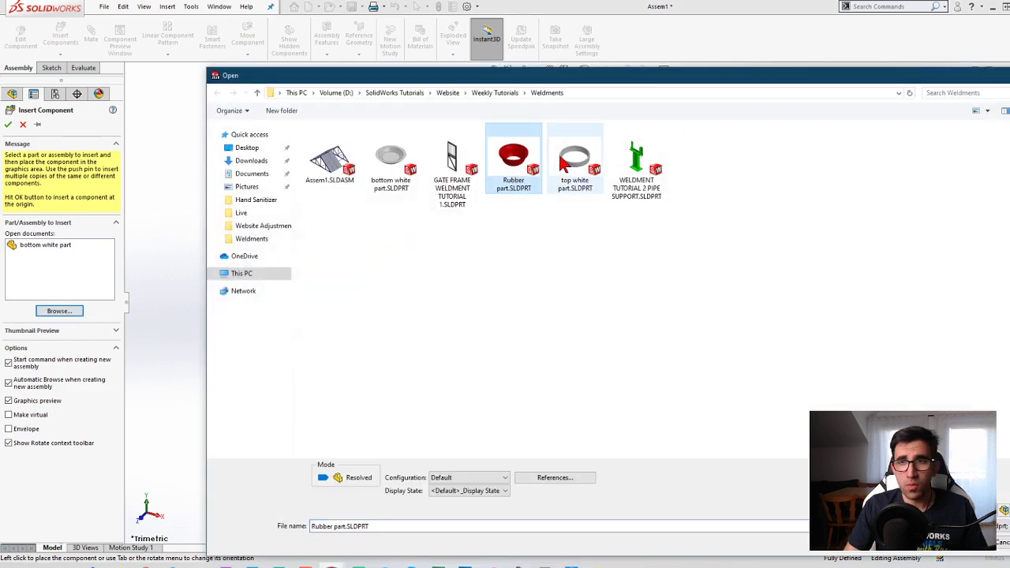
ctrl+click(564, 162)
click(970, 552)
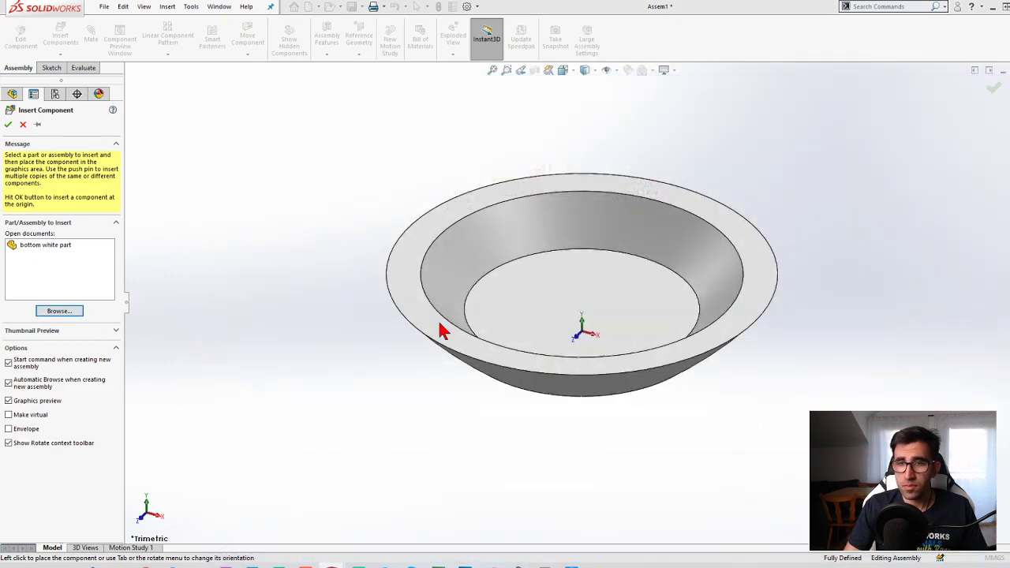
click(8, 125)
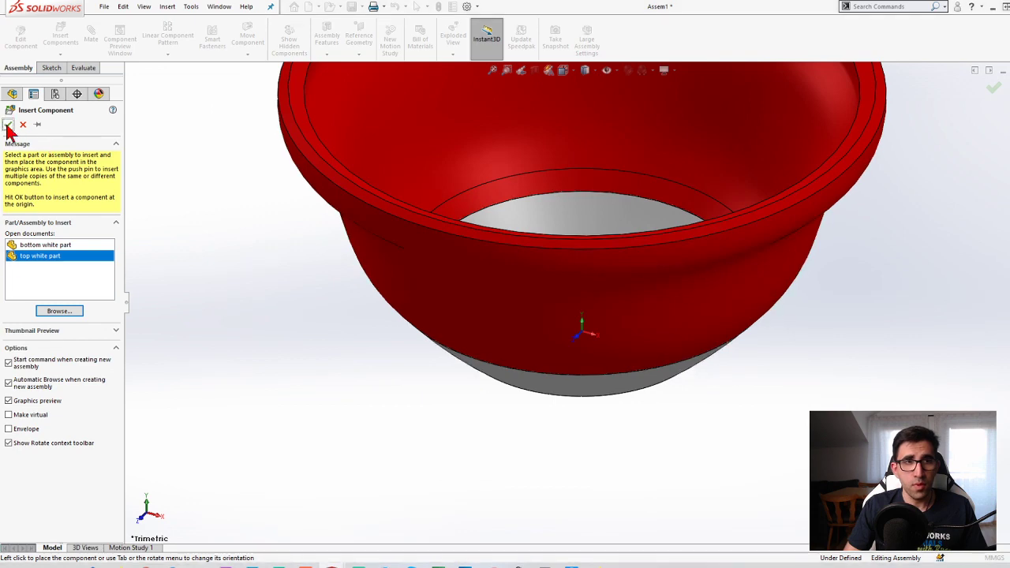
- Insert the top white part file into the assembly at the origin to complete the bowl
middle_drag(421, 499, 430, 398)
click(55, 35)
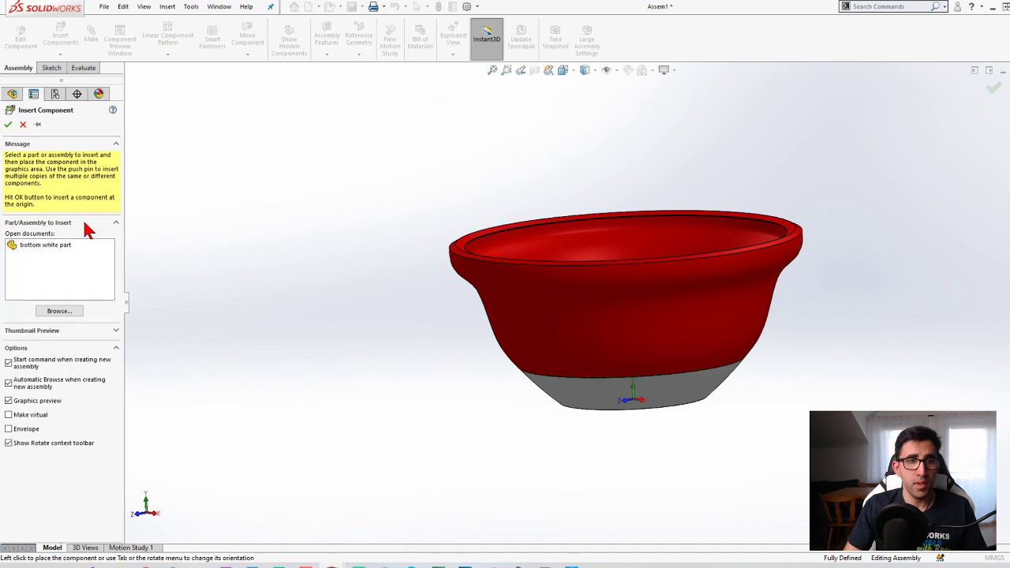
click(65, 312)
double_click(574, 158)
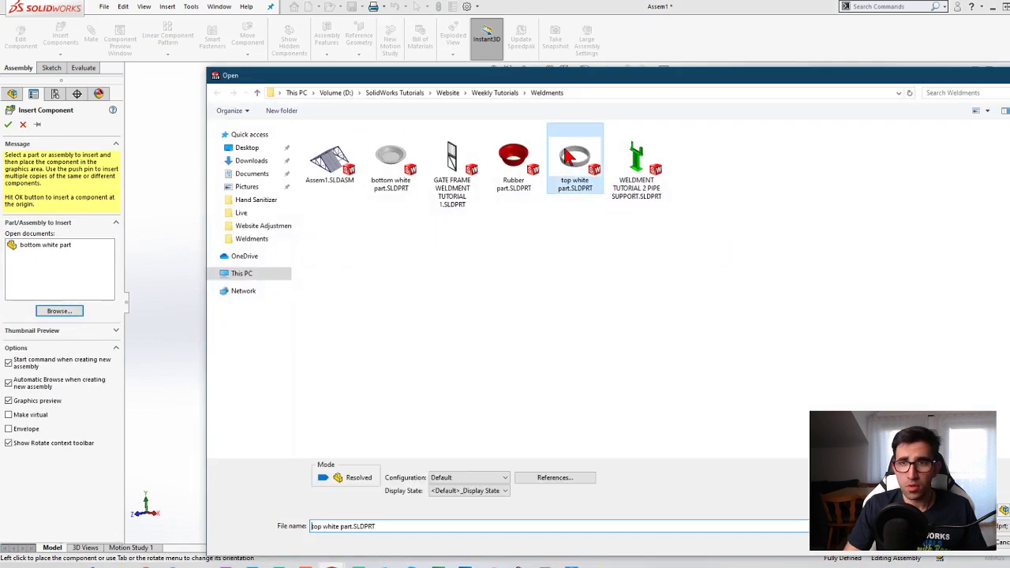
click(280, 341)
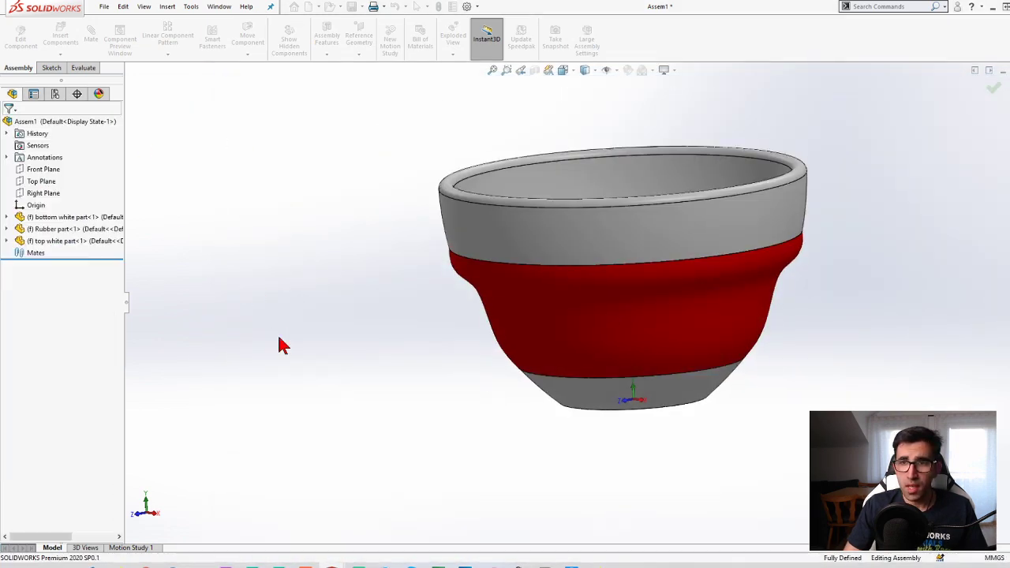
scroll(639, 259, up, 2)
scroll(638, 260, down, 3)
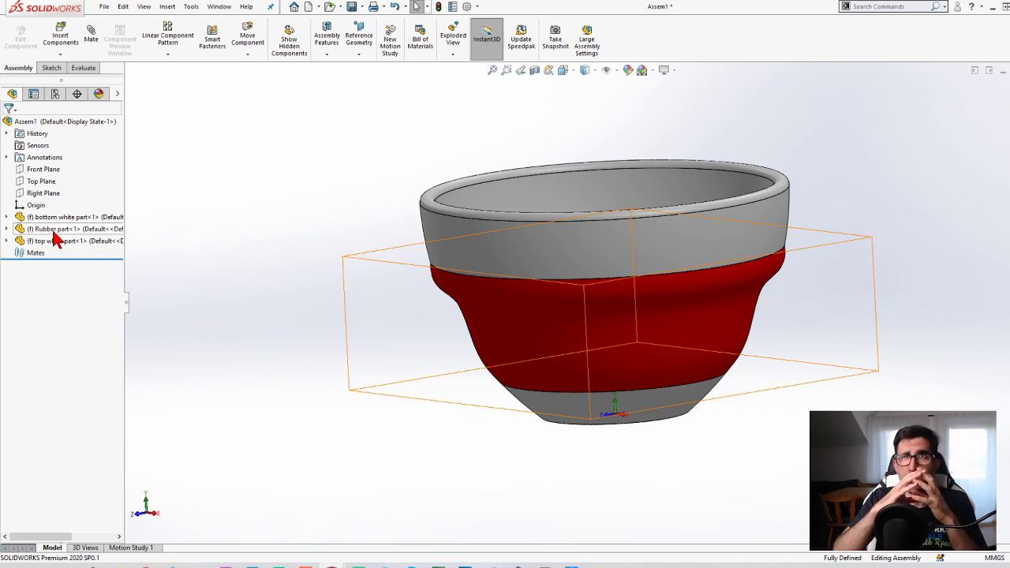
scroll(743, 228, up, 2)
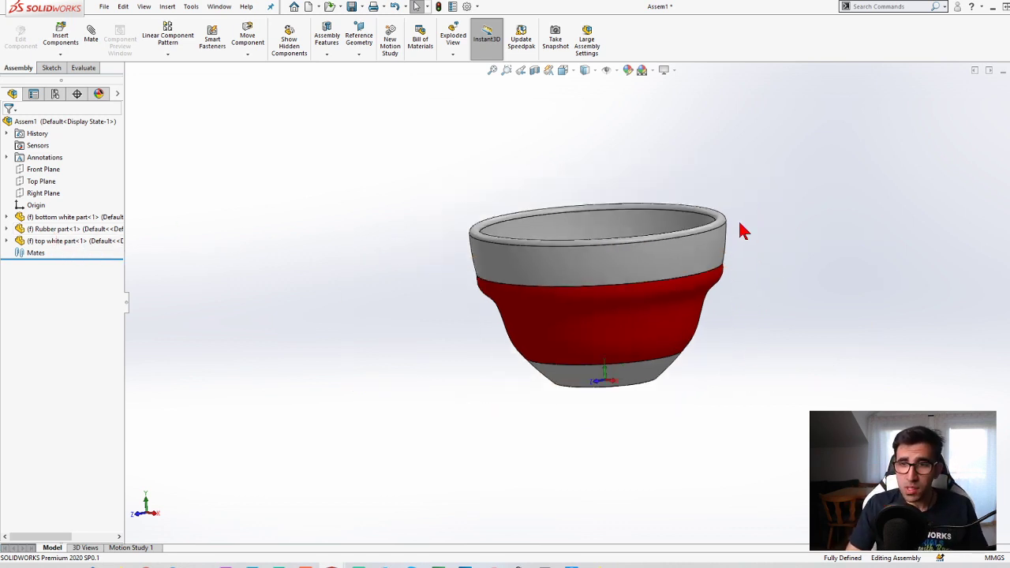
scroll(756, 347, down, 2)
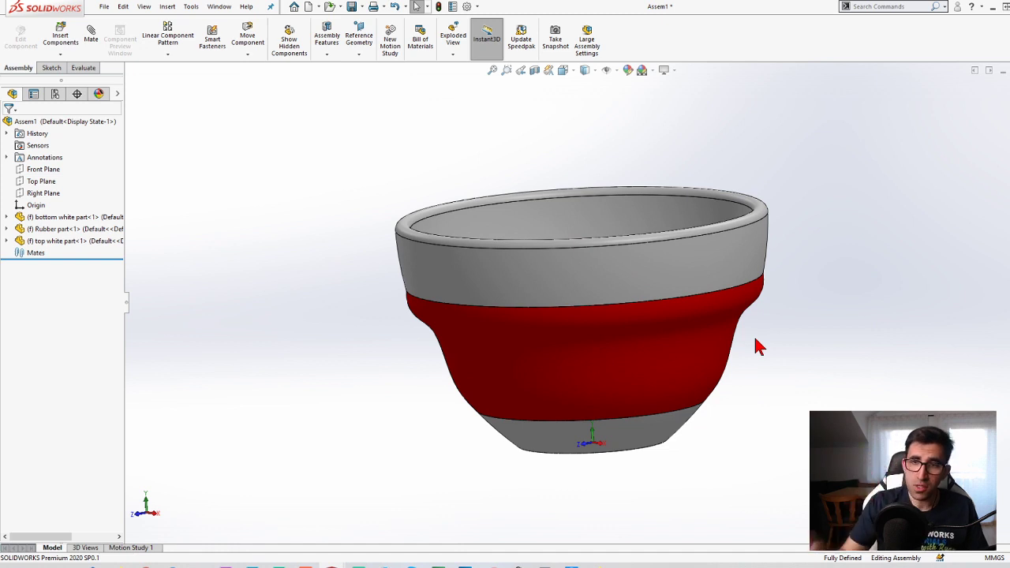
scroll(748, 321, down, 3)
middle_drag(721, 266, 748, 259)
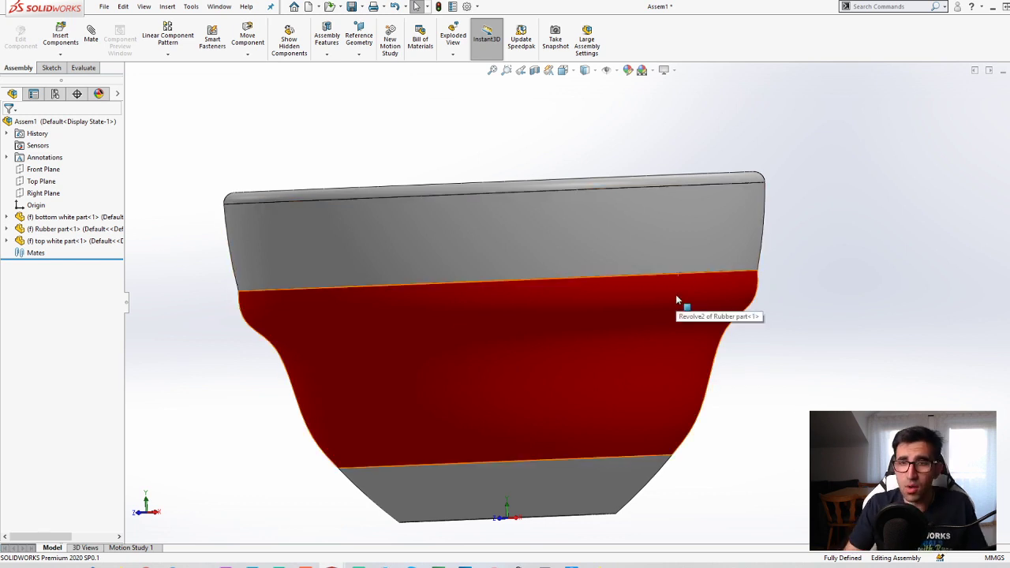
scroll(676, 303, up, 3)
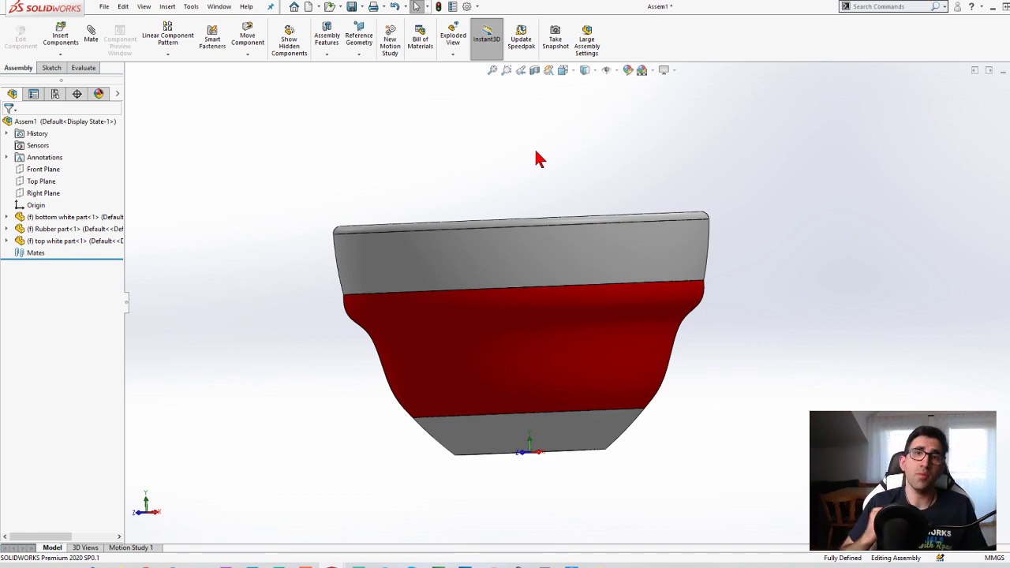
- Switch to the bottom white part document and delete its Body-Delete/Keep 2 feature to restore all bowl bodies
key(ctrl+Tab)
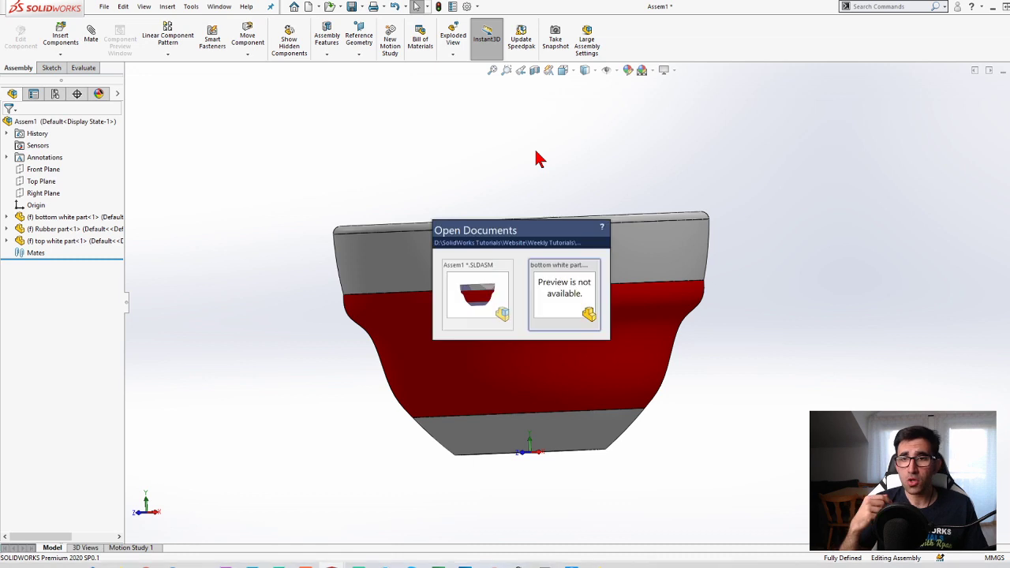
click(575, 304)
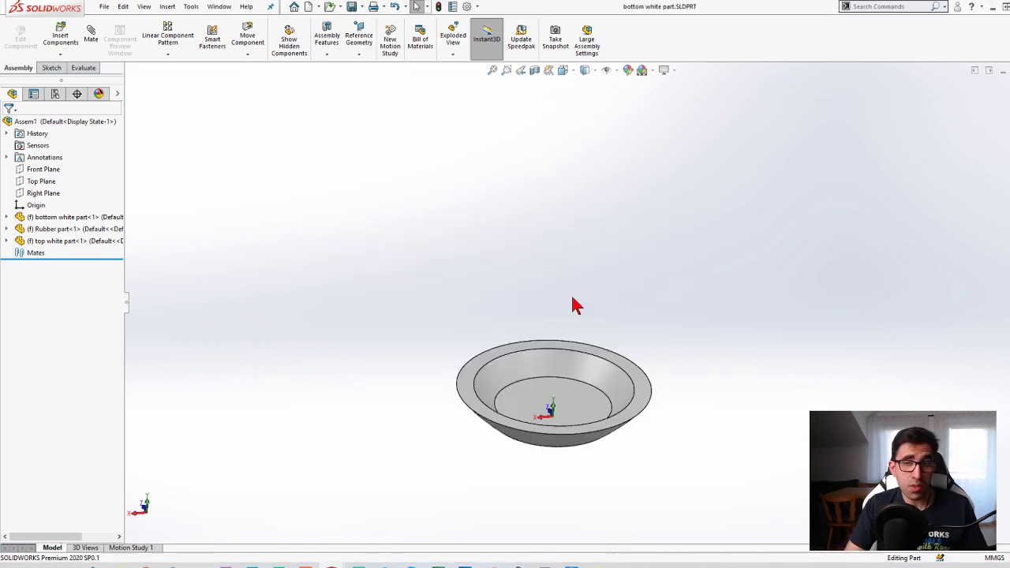
scroll(652, 343, up, 2)
scroll(597, 315, down, 1)
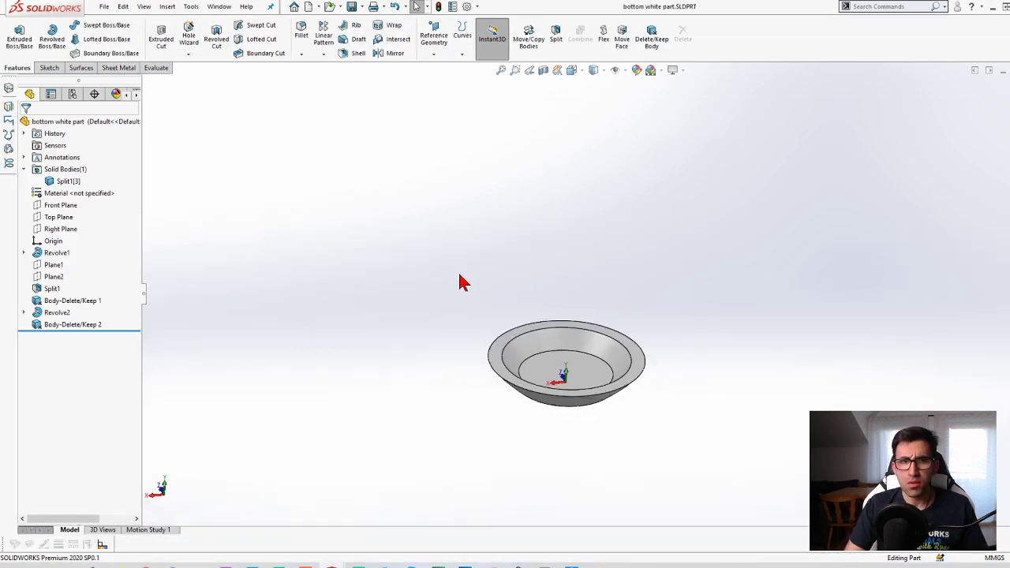
click(88, 328)
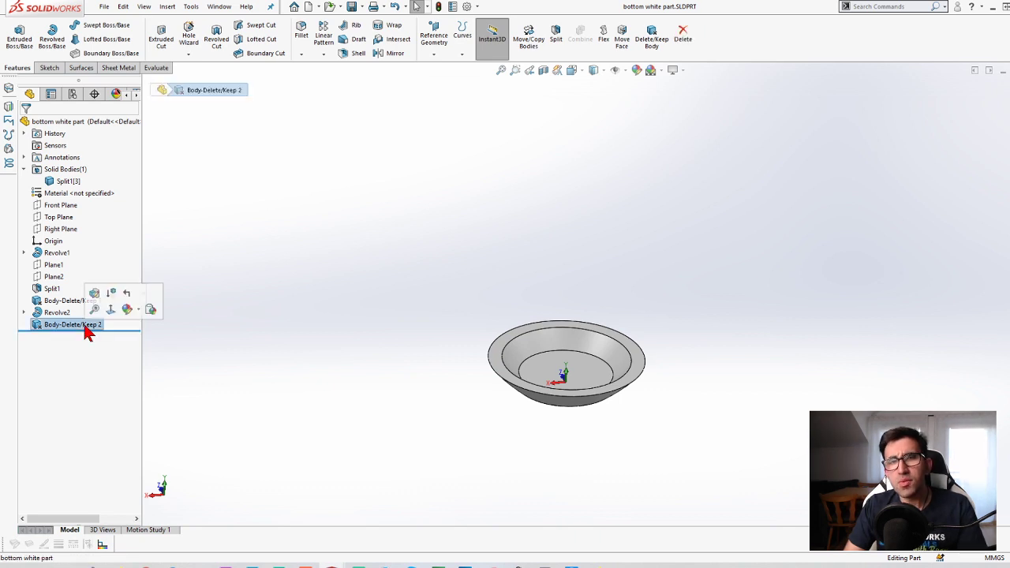
key(Delete)
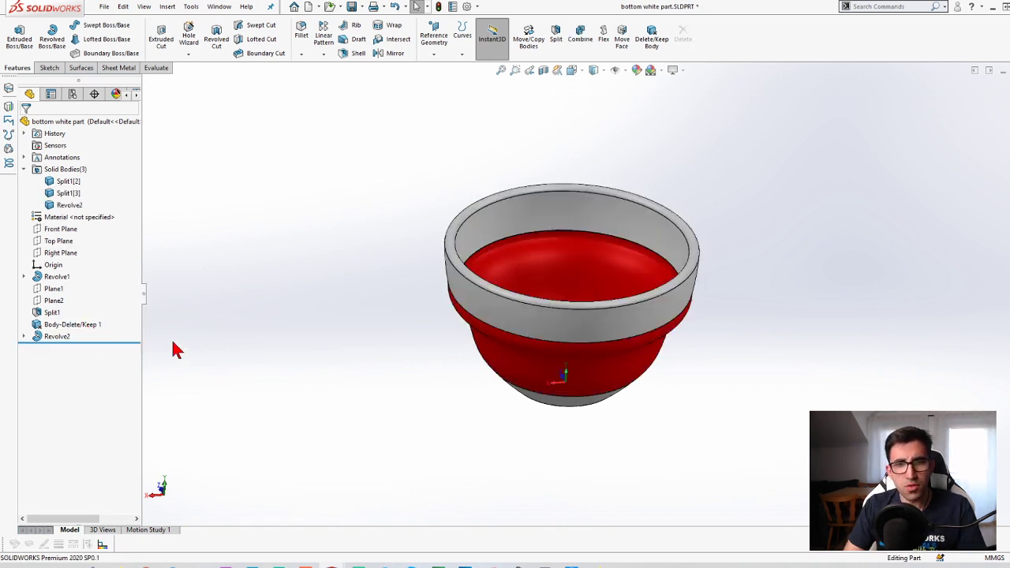
- Start a new sketch on the Front Plane and orient the view normal to it
middle_drag(631, 217, 560, 310)
scroll(584, 342, up, 2)
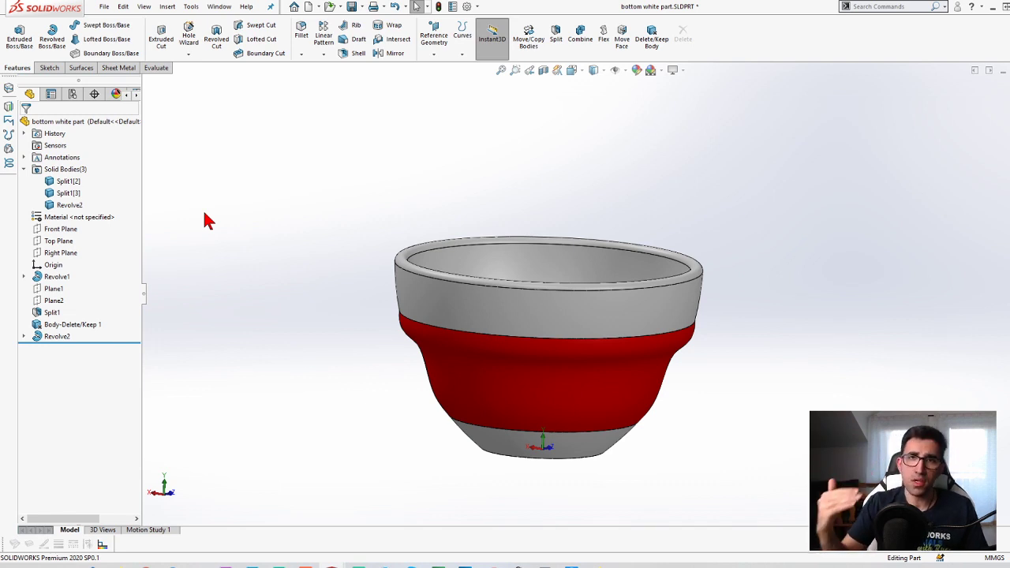
click(56, 229)
click(71, 212)
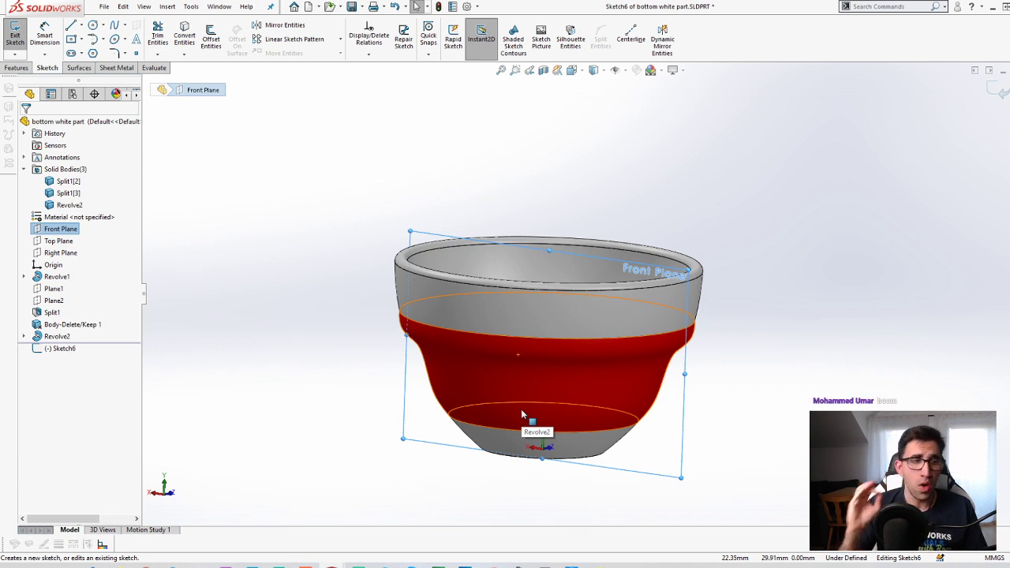
key(space)
click(778, 436)
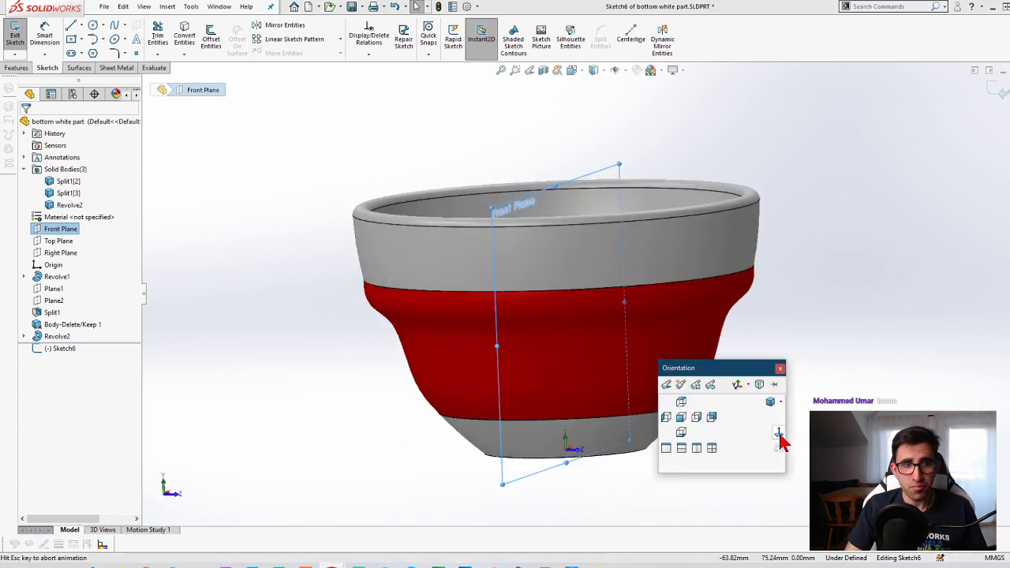
click(71, 53)
click(593, 300)
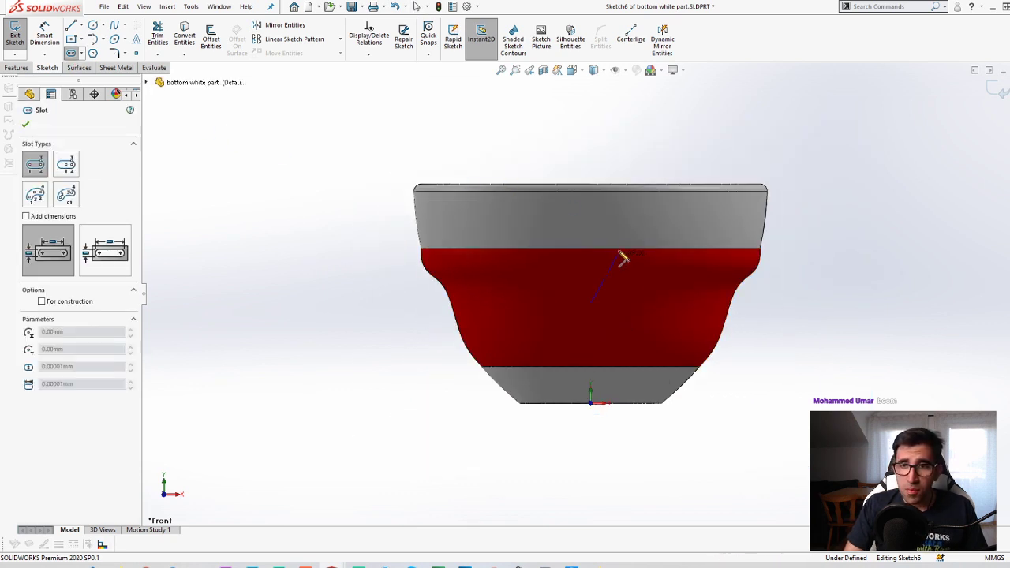
click(602, 219)
key(Escape)
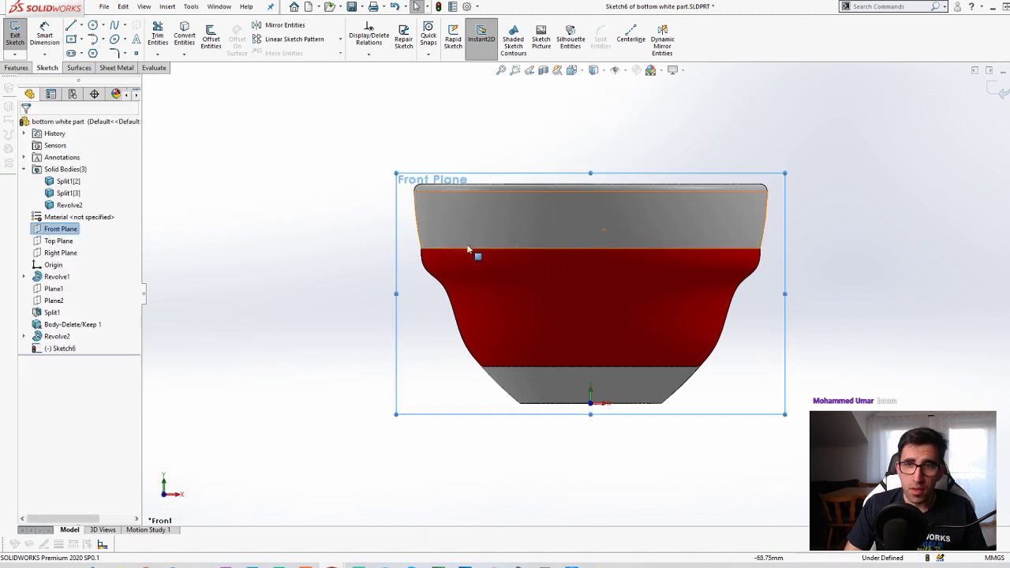
- Sketch a vertical centerpoint straight slot above the origin, about 117 mm between arc centers and 8 mm wide, spanning rim to base
click(71, 53)
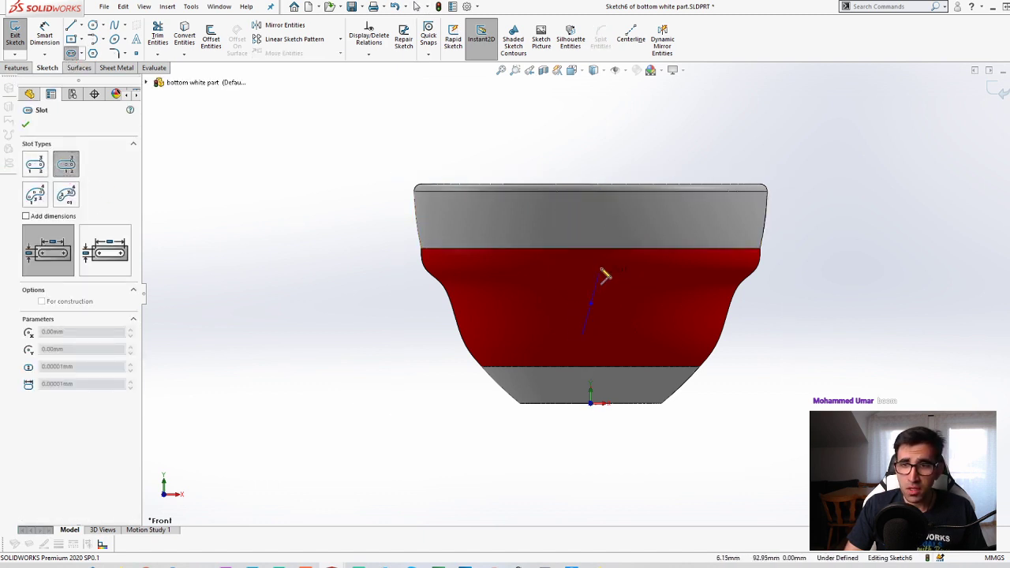
click(591, 223)
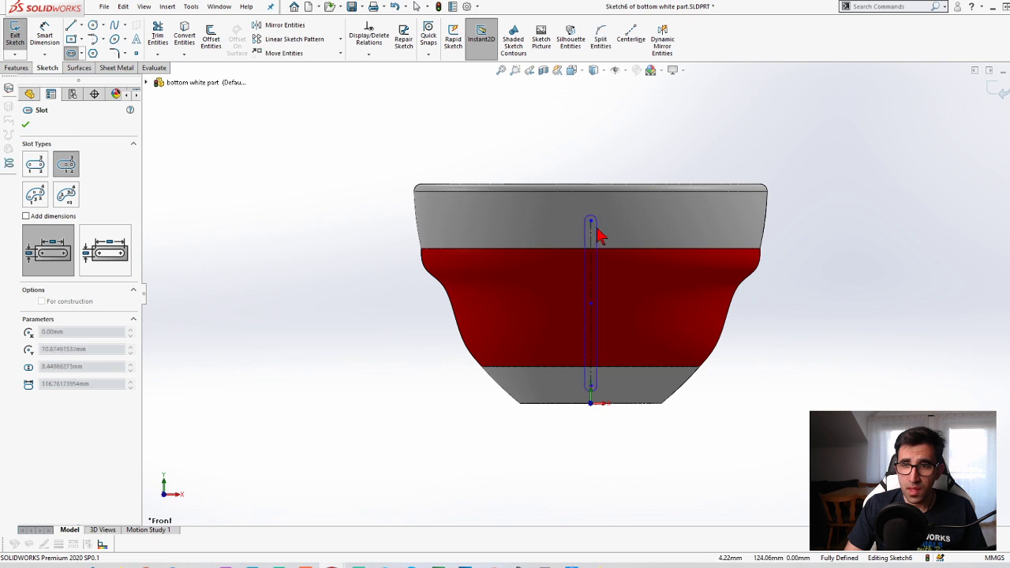
click(598, 229)
key(Escape)
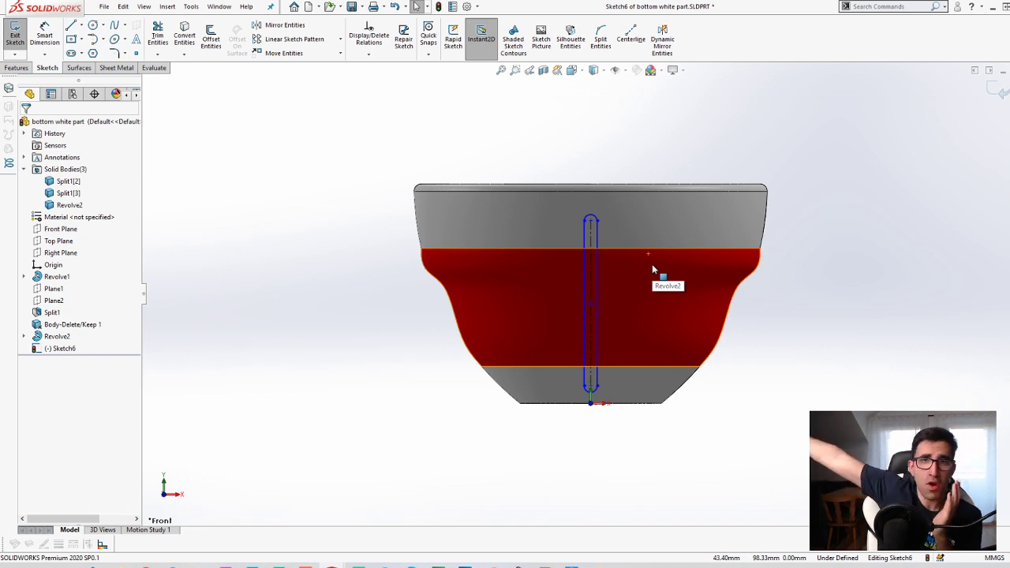
- Extrude-cut the slot sketch in one direction with a blind depth of 218 mm through the bowl wall
mouse_move(652, 263)
middle_down()
mouse_move(618, 273)
mouse_move(582, 321)
middle_up()
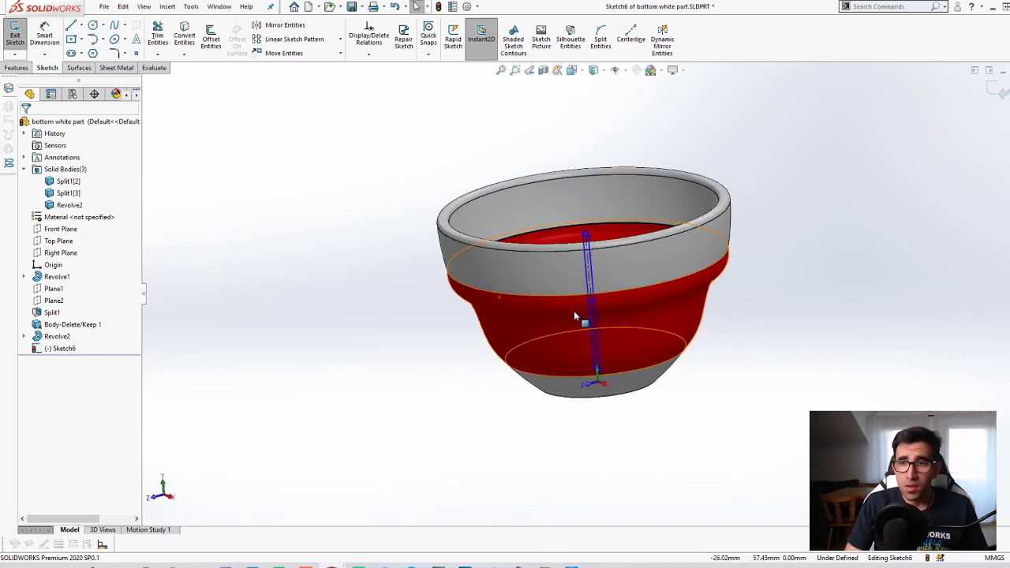
click(16, 68)
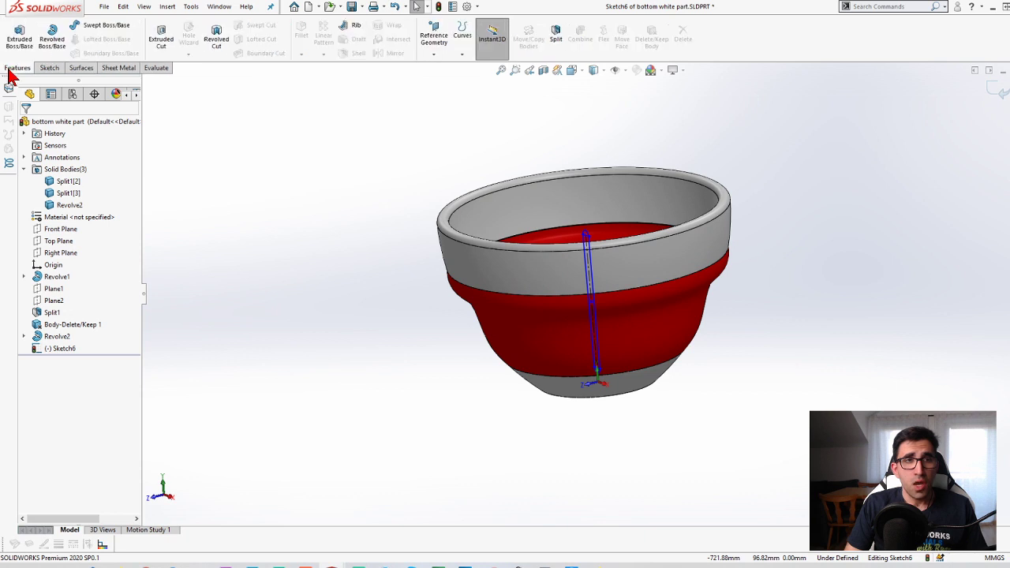
click(161, 38)
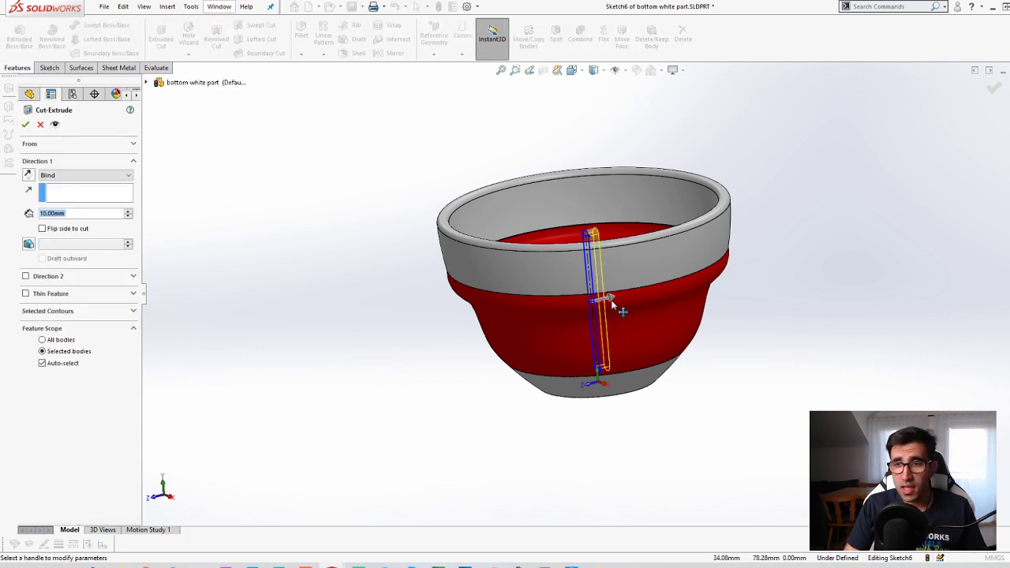
click(614, 304)
click(805, 310)
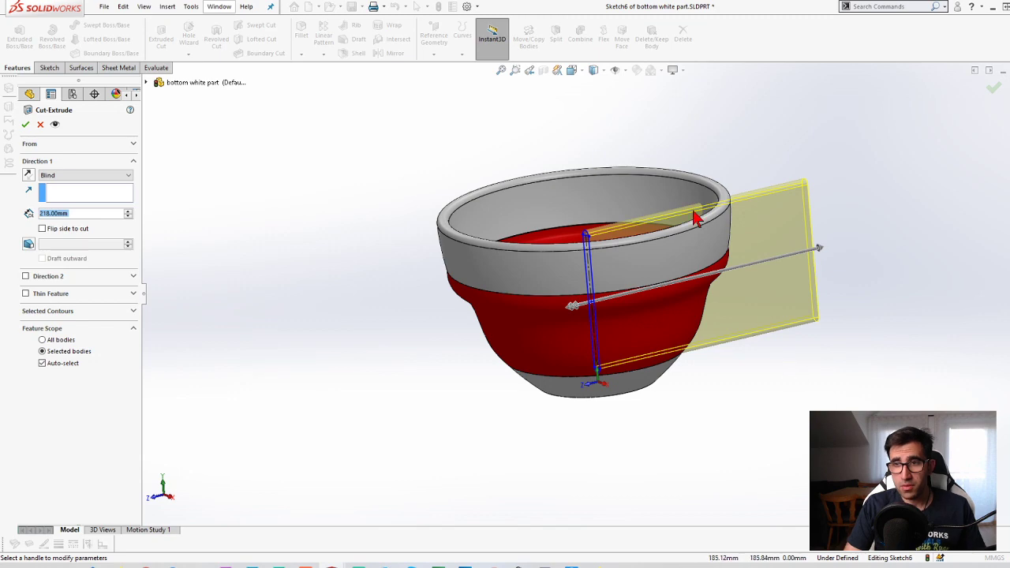
scroll(721, 343, down, 5)
middle_drag(627, 328, 202, 260)
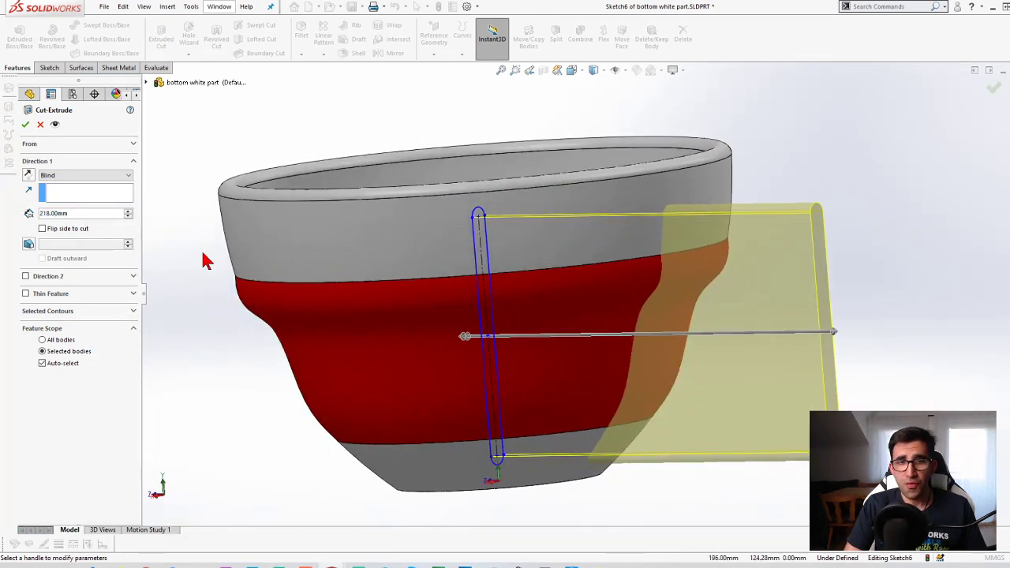
click(25, 125)
scroll(748, 352, up, 3)
middle_drag(749, 352, 714, 370)
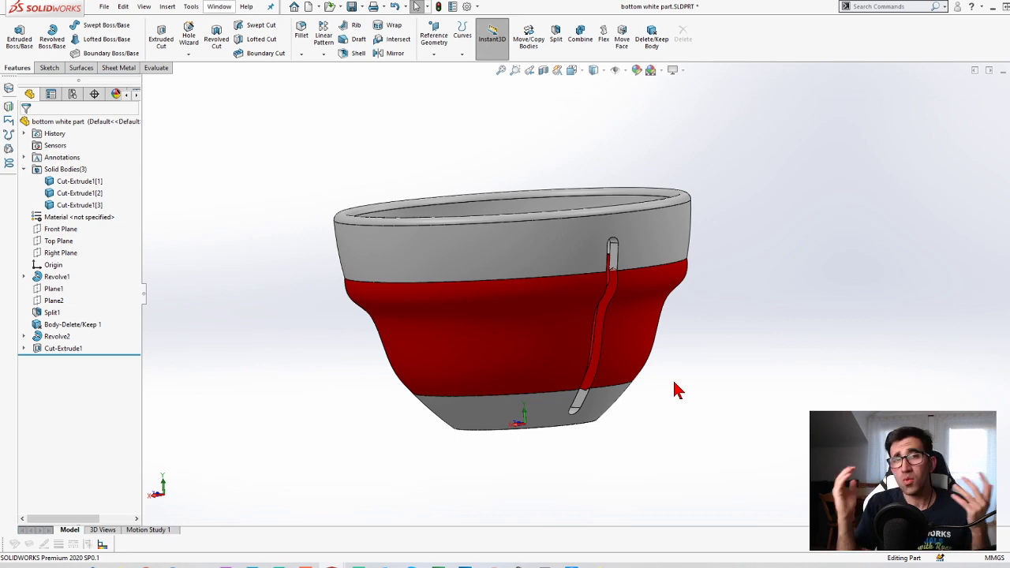
- Edit the slot cut's feature scope by removing all the selected bodies and selecting only the red rubber body Revolve2
click(70, 349)
click(83, 335)
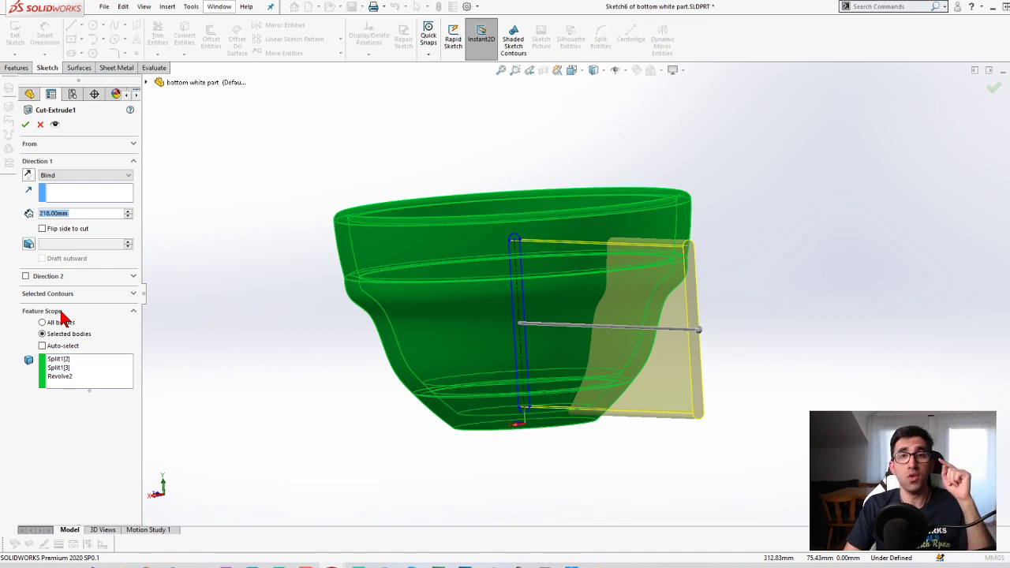
click(64, 368)
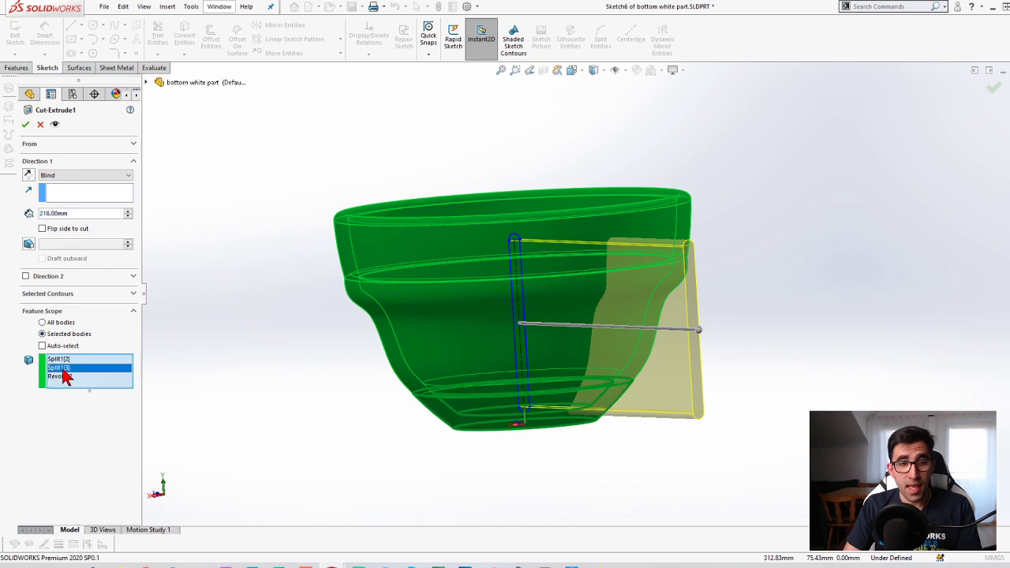
key(Delete)
key(Delete)
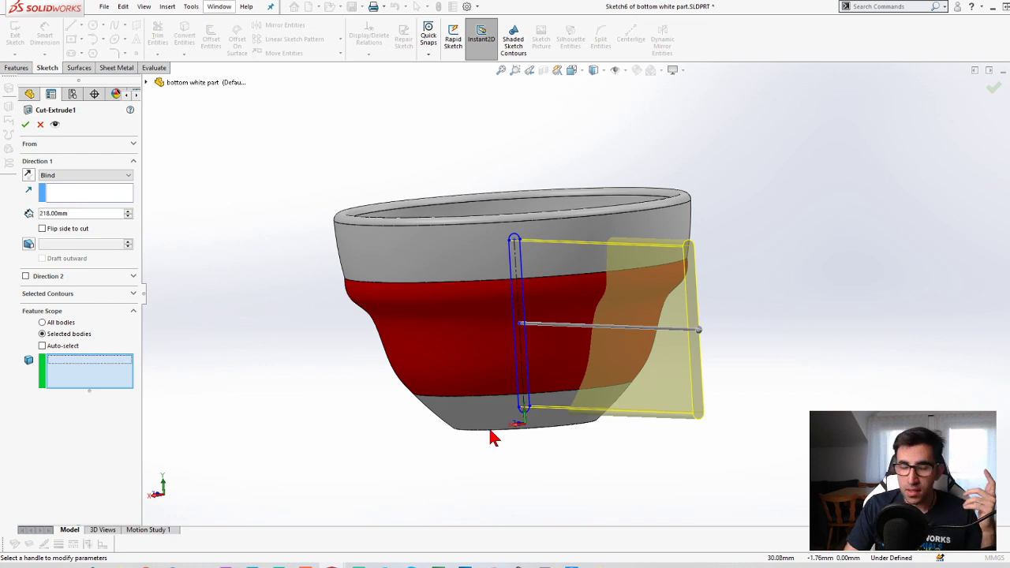
click(555, 349)
middle_drag(561, 351, 530, 351)
scroll(537, 284, down, 3)
middle_drag(552, 305, 785, 247)
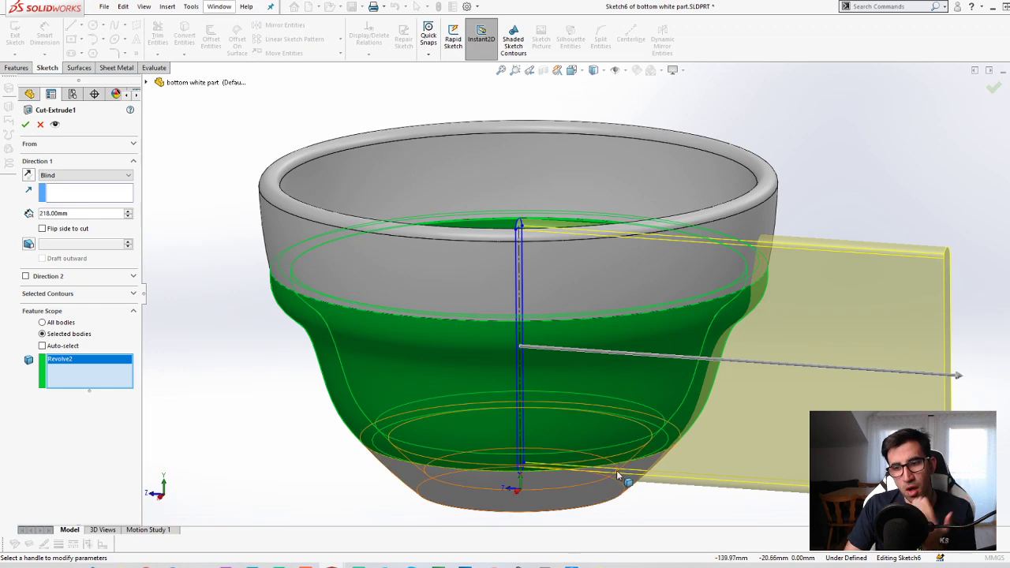
middle_drag(626, 476, 584, 434)
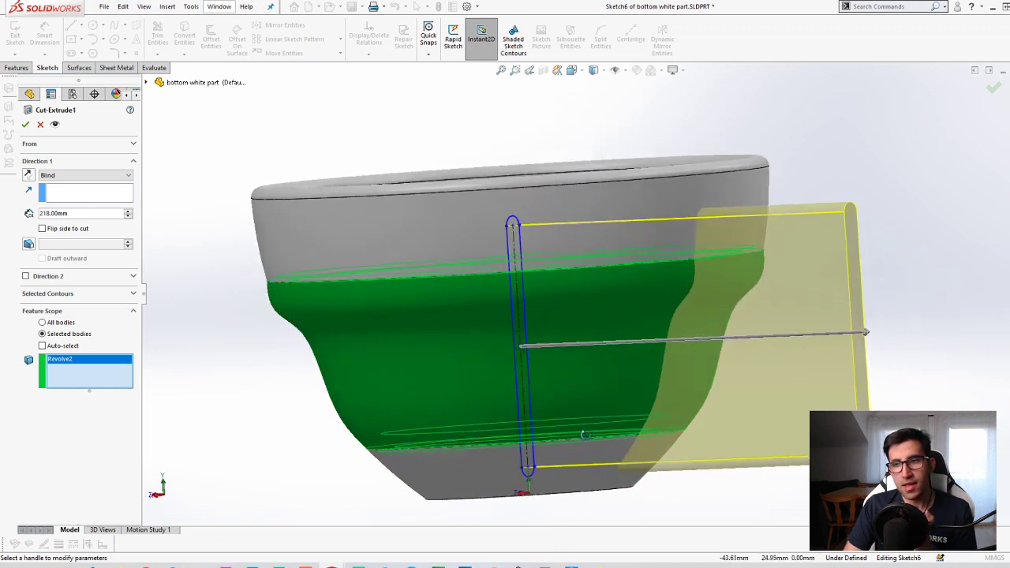
click(26, 130)
middle_drag(796, 349, 731, 367)
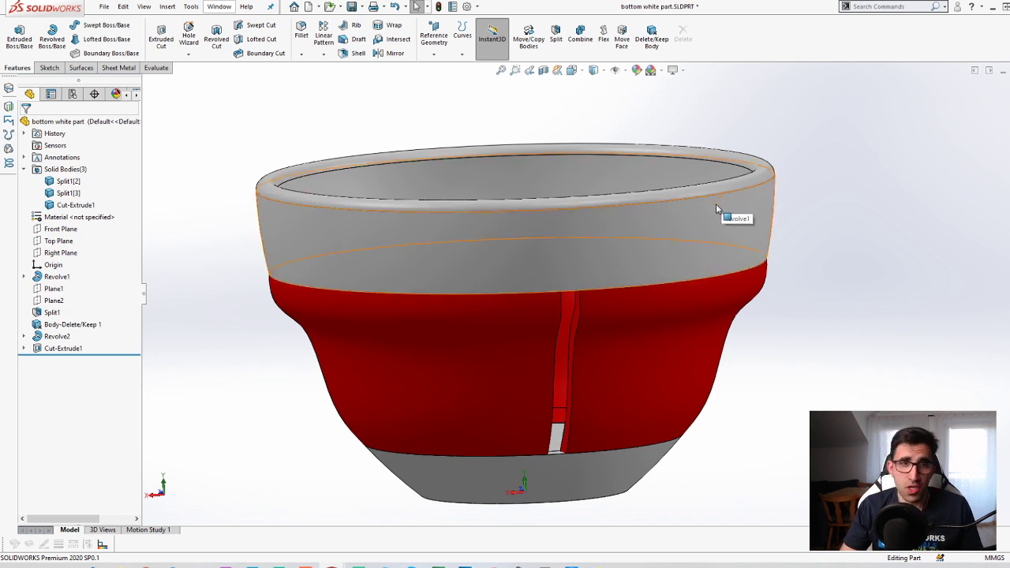
- Collapse the solid bodies list and check the part's mass in Mass Properties
click(24, 168)
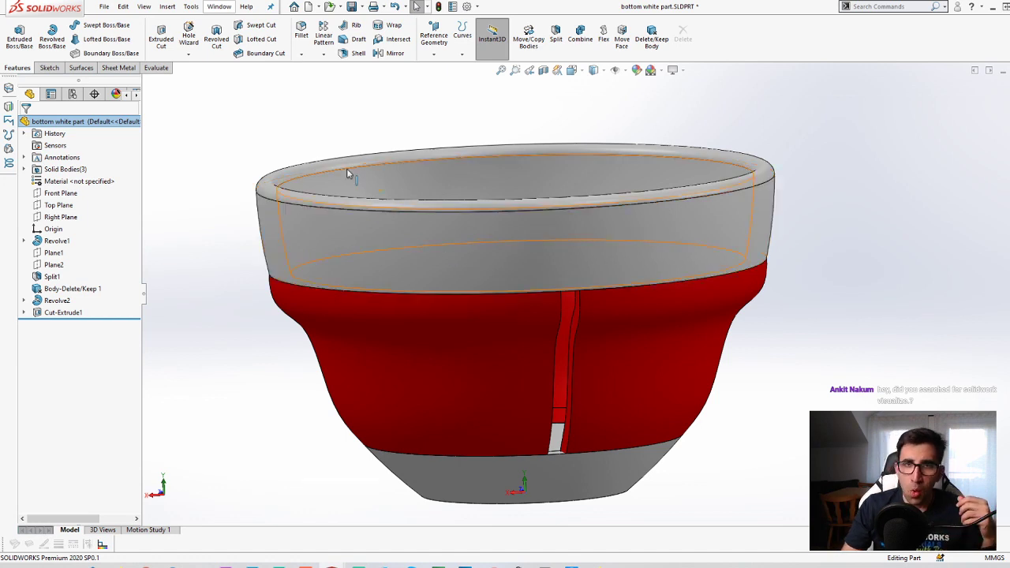
click(157, 69)
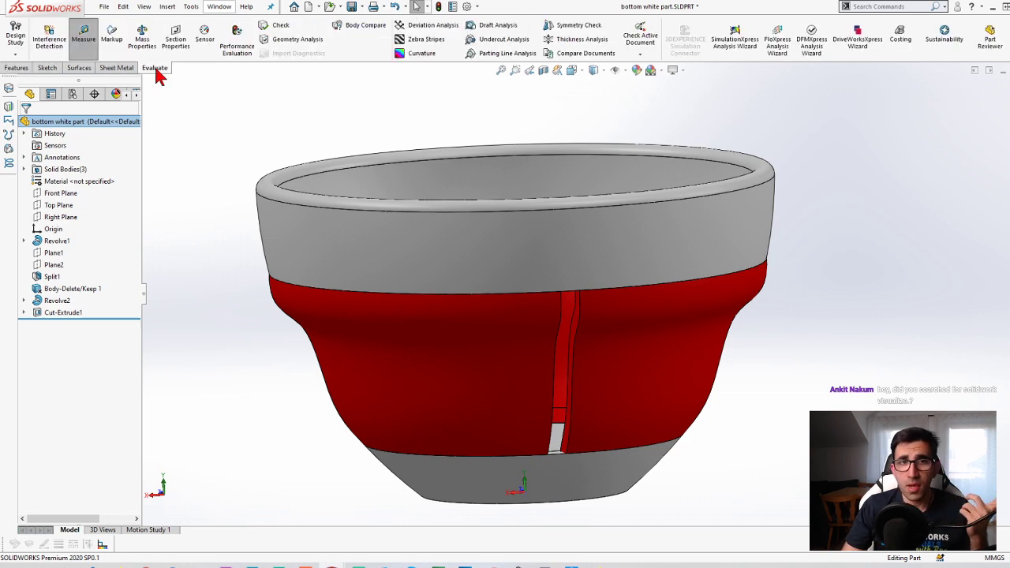
click(148, 40)
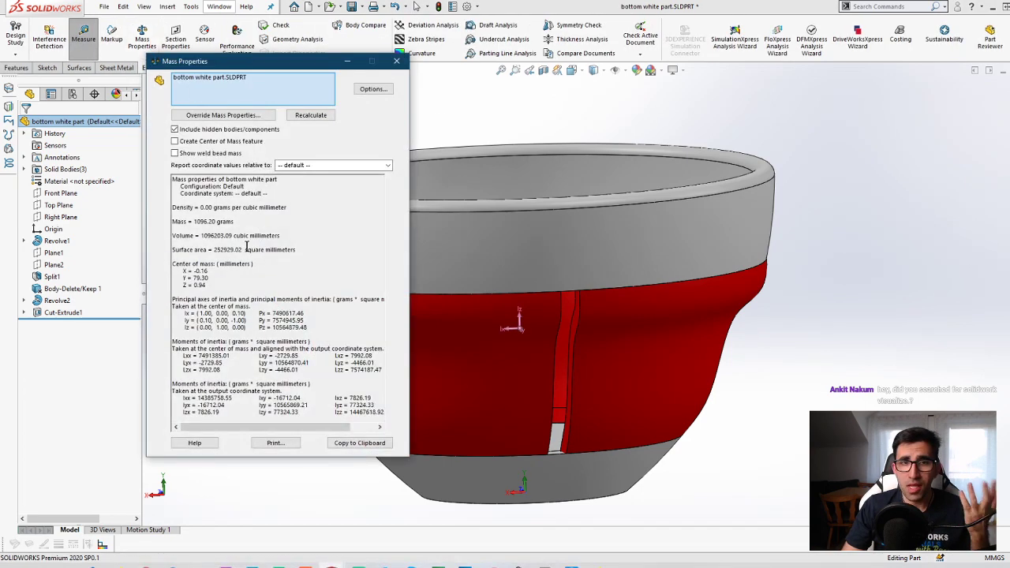
drag(195, 221, 155, 225)
click(266, 222)
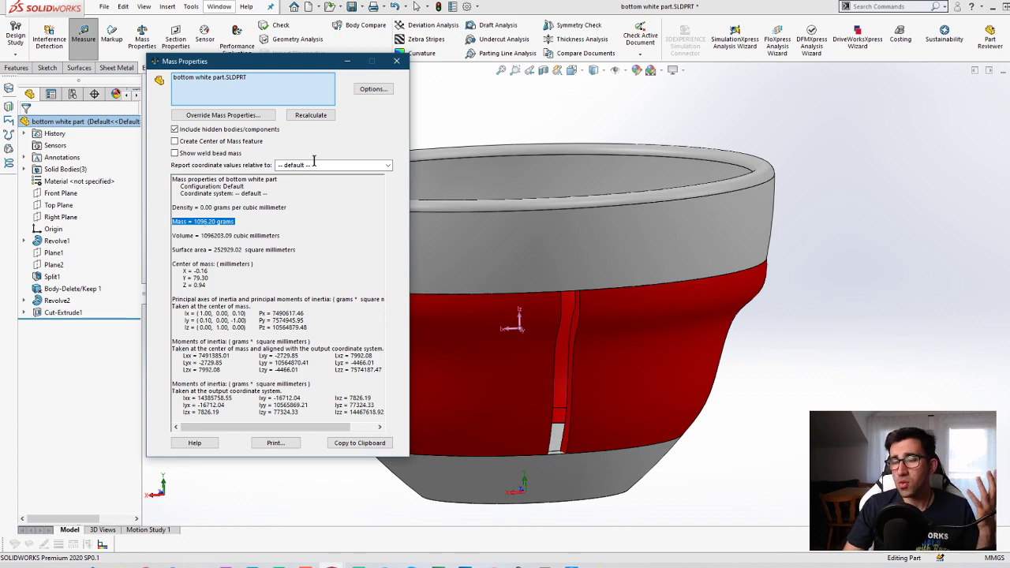
click(396, 61)
- Assign Nylon 101 from the SOLIDWORKS plastics as the material of the whole multibody bowl part
middle_drag(557, 265, 564, 287)
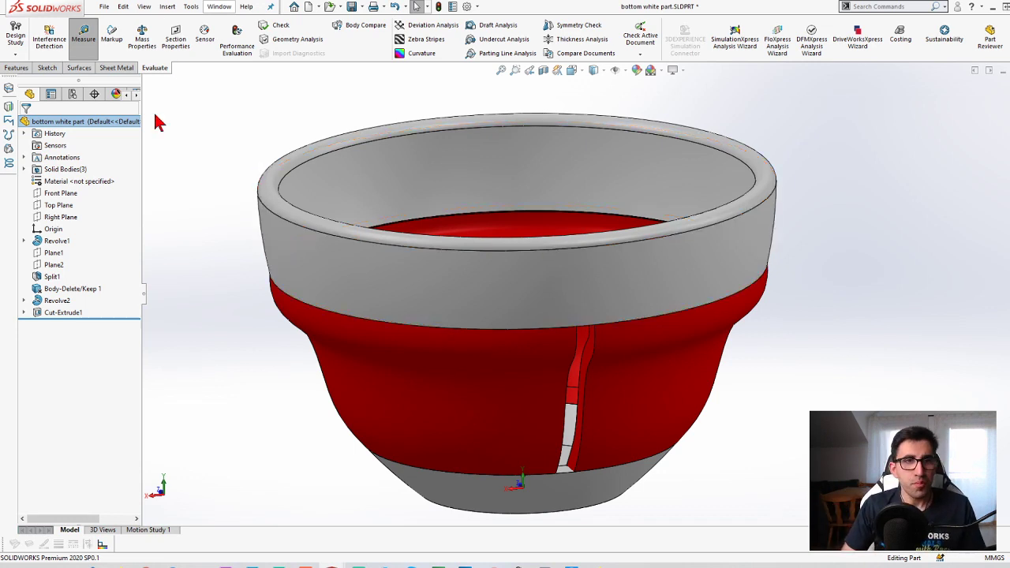
right_click(72, 184)
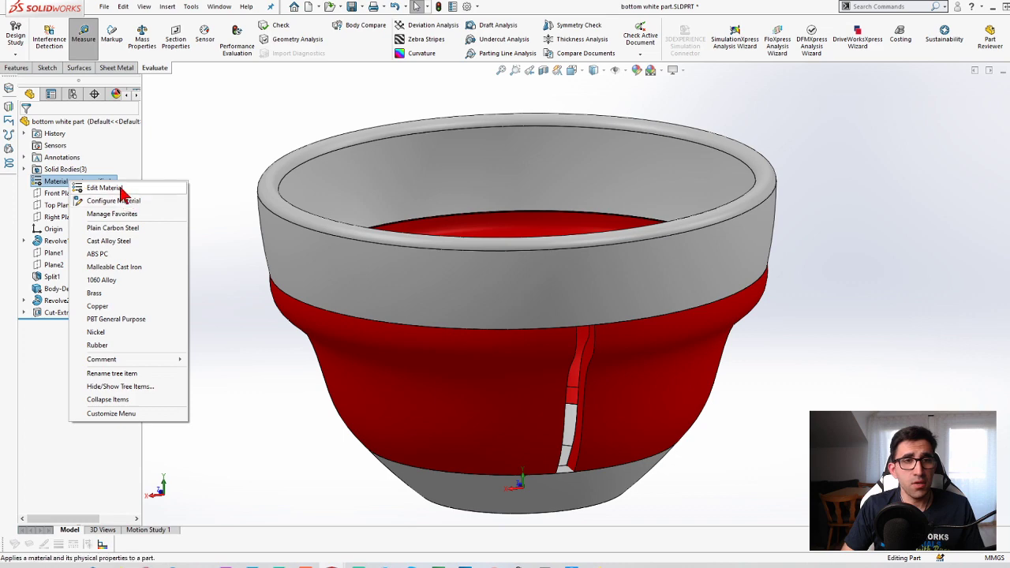
click(120, 188)
click(318, 174)
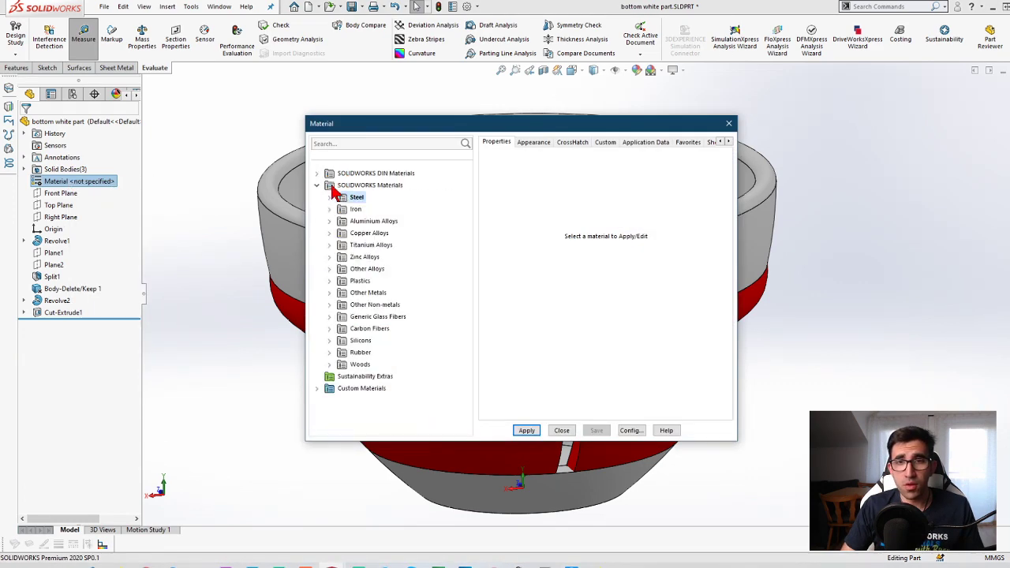
click(330, 281)
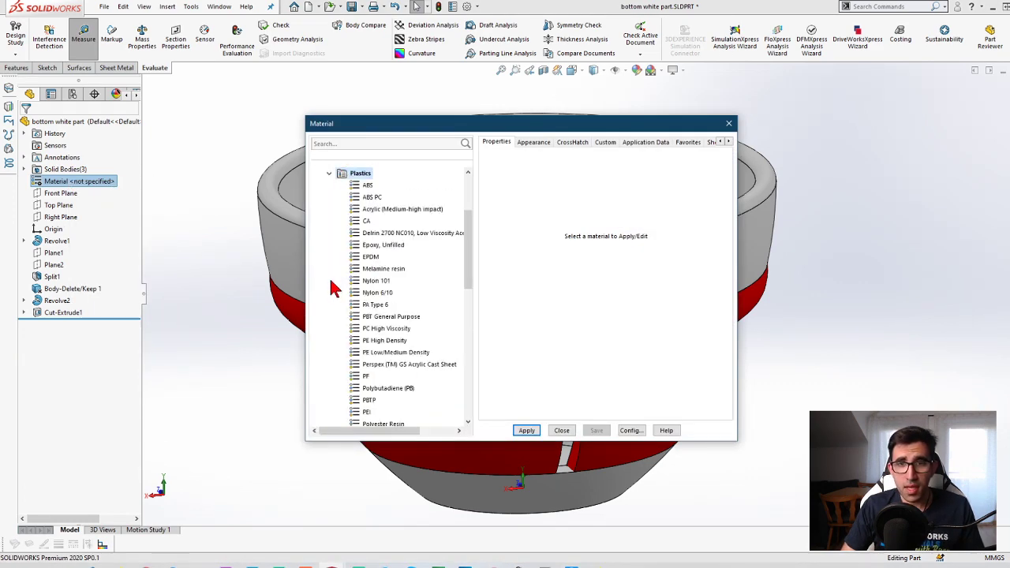
click(414, 280)
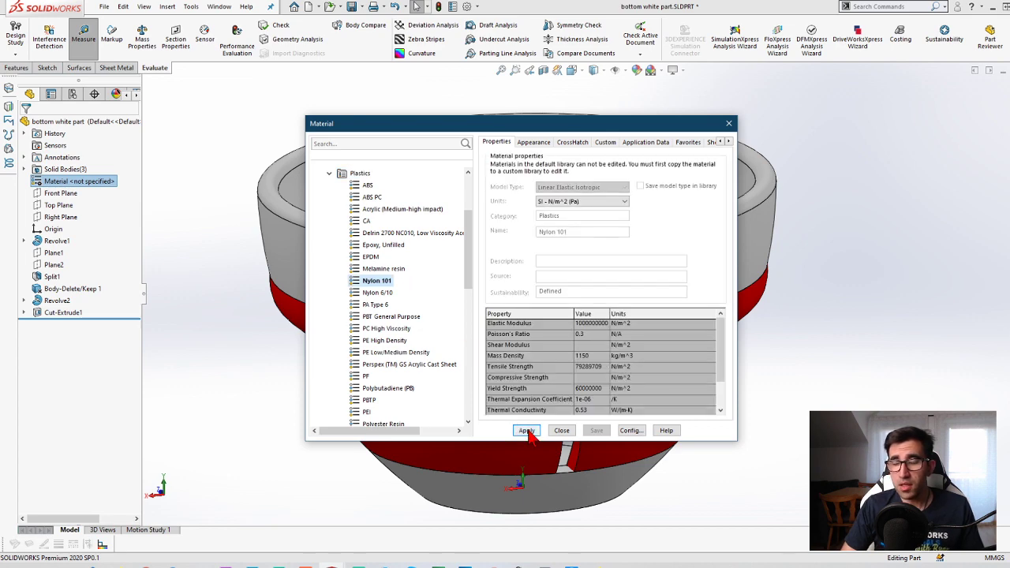
click(526, 431)
click(562, 431)
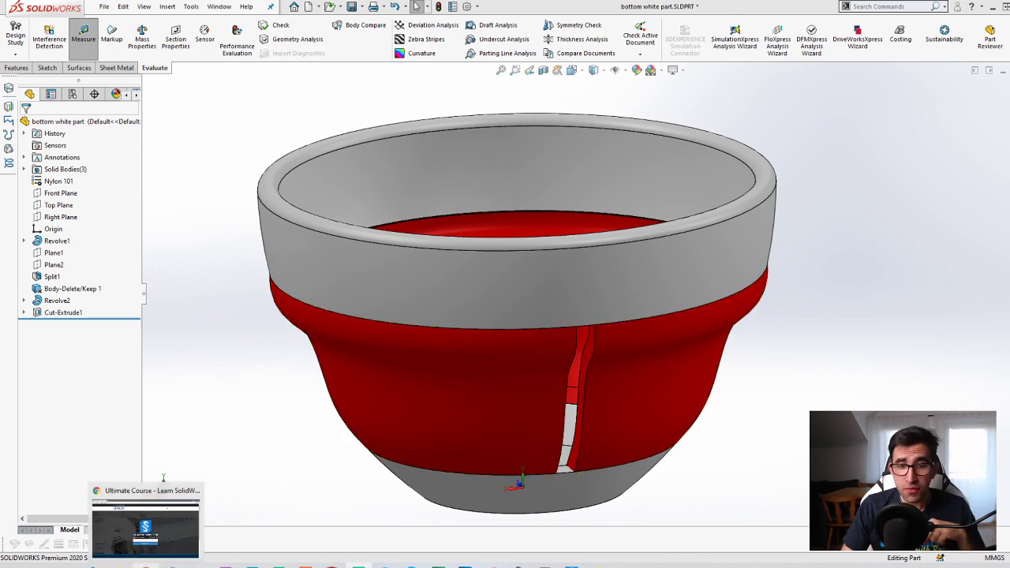
- Switch to Chrome to view the Ultimate SolidWorks Course page and return to the bowl part in SOLIDWORKS
click(144, 565)
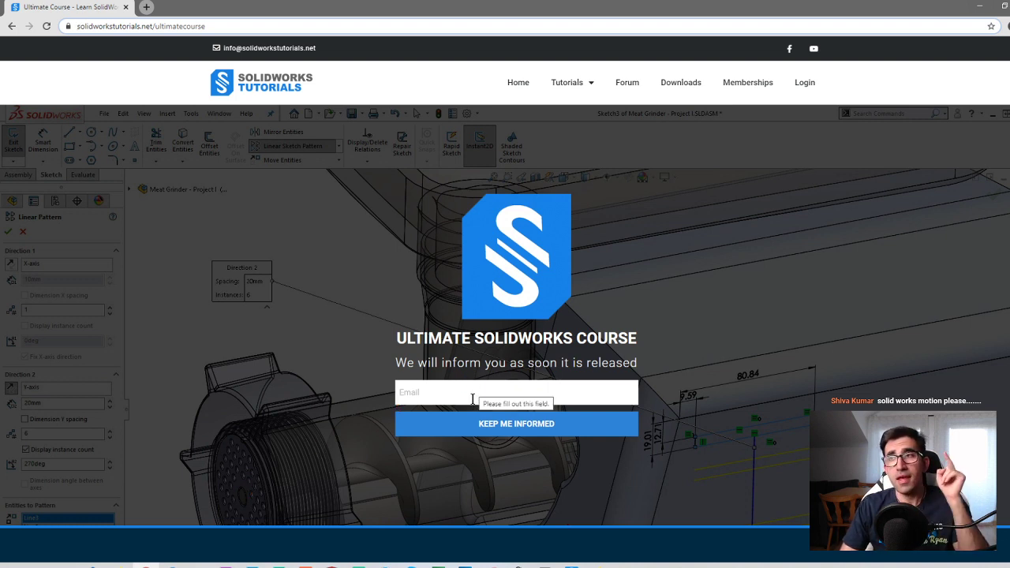
click(980, 6)
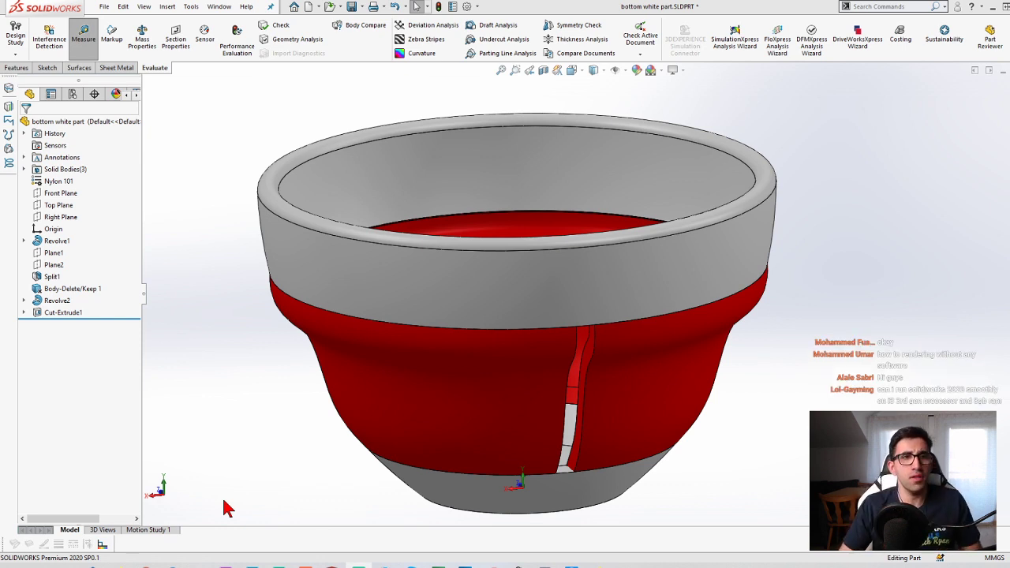
click(16, 68)
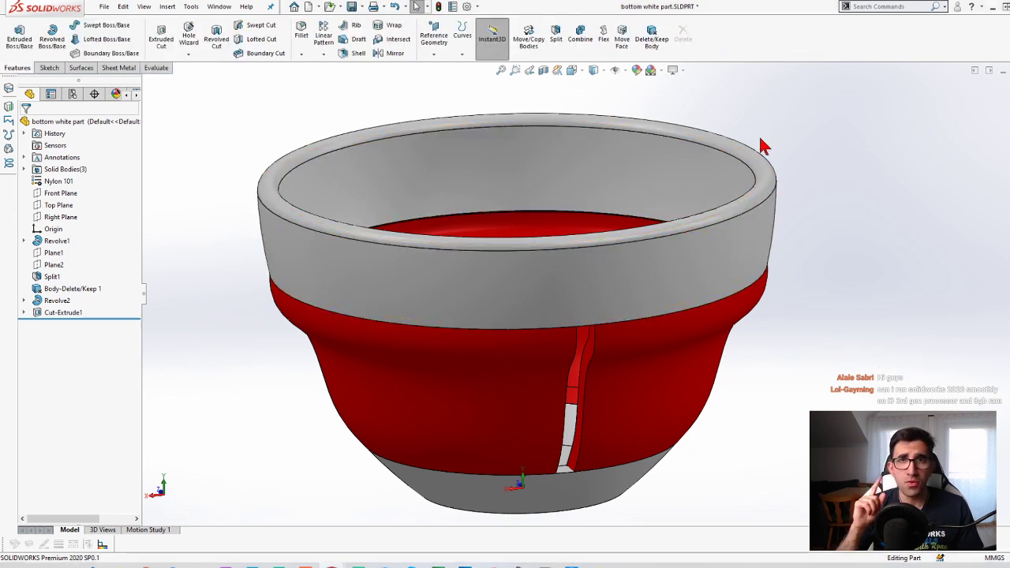
click(604, 41)
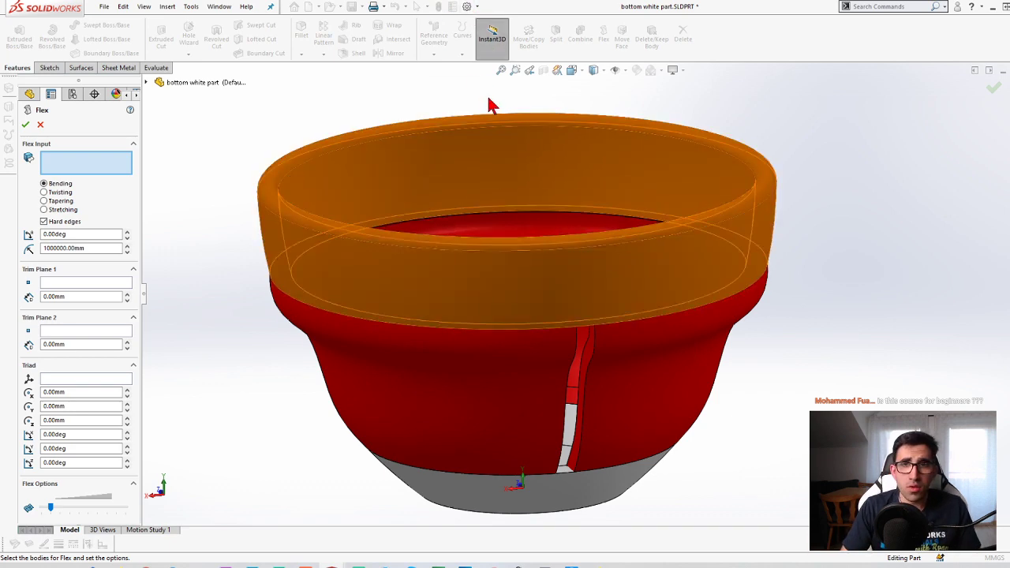
key(Escape)
- Search the system options for "quali" and open the Image Quality document properties
click(466, 7)
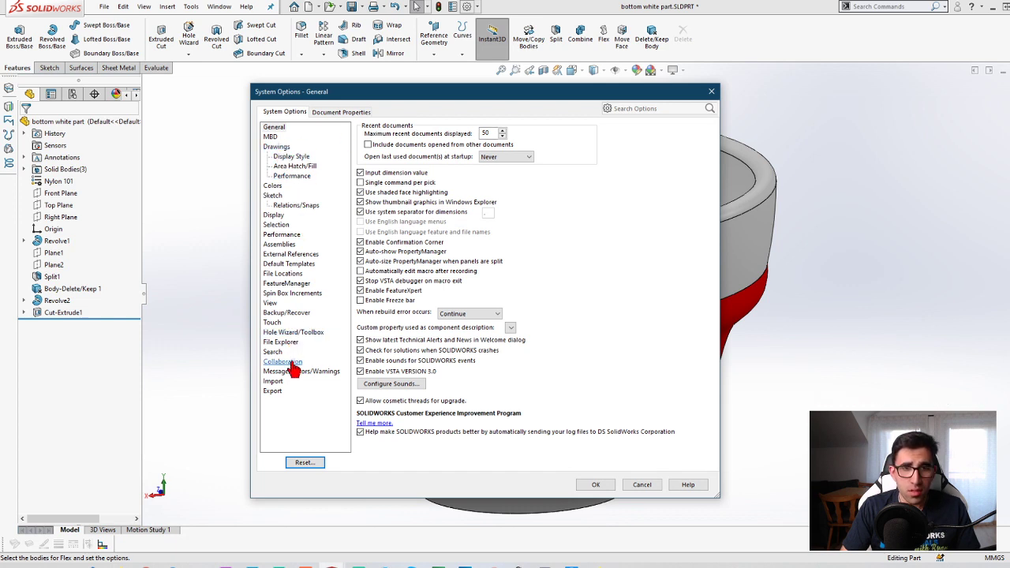
click(273, 215)
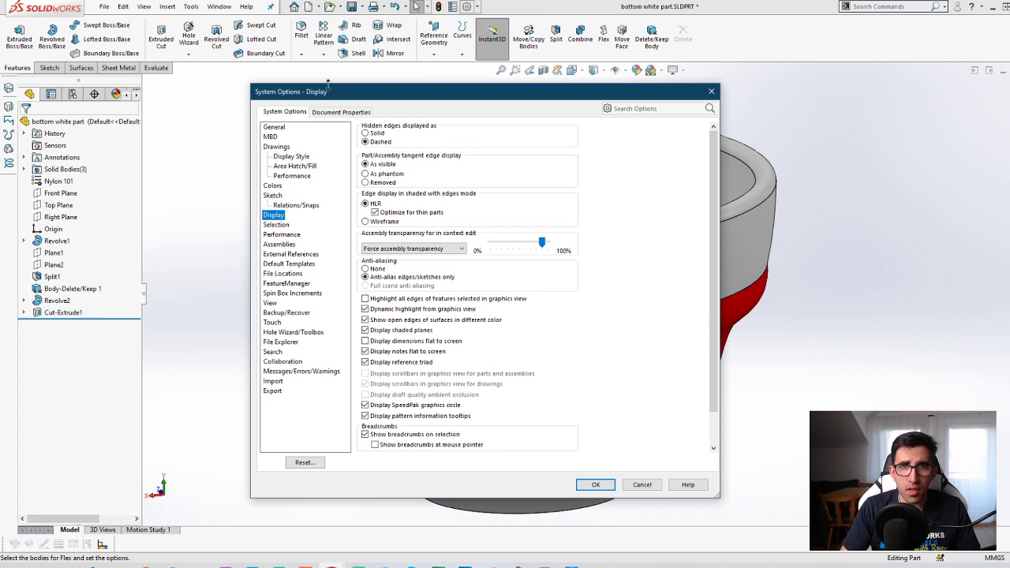
click(340, 112)
click(281, 185)
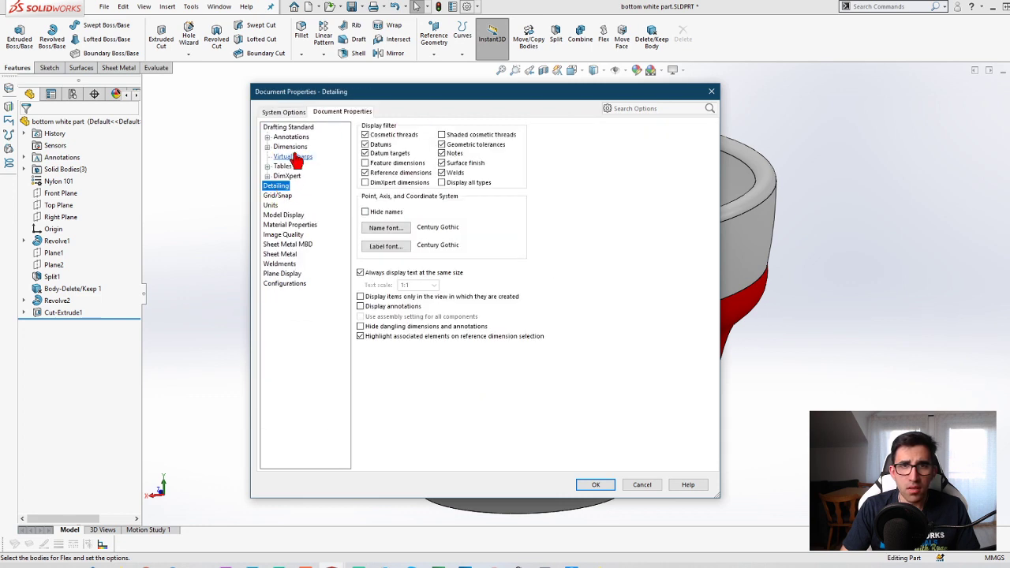
click(288, 111)
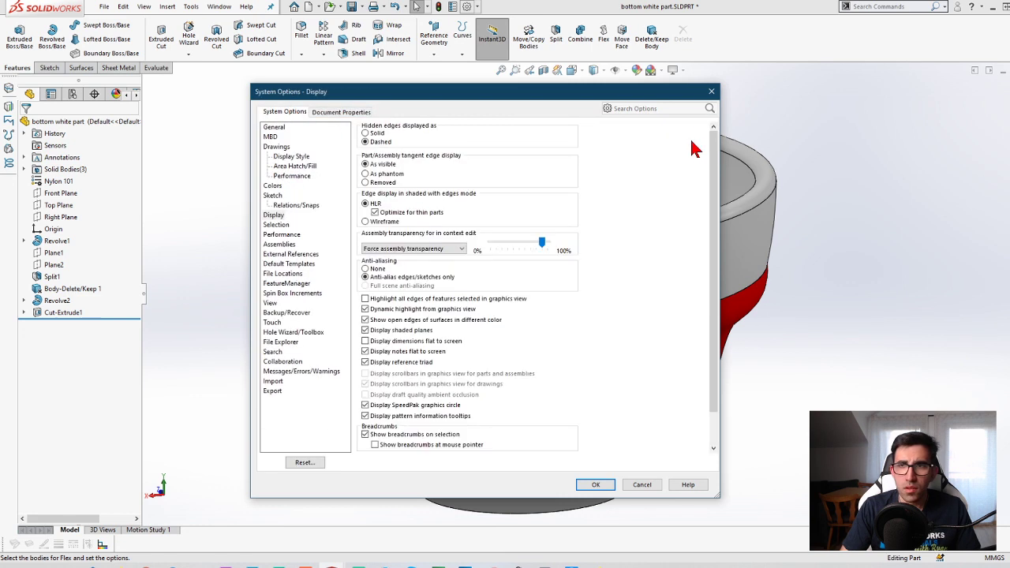
click(674, 108)
text(quali)
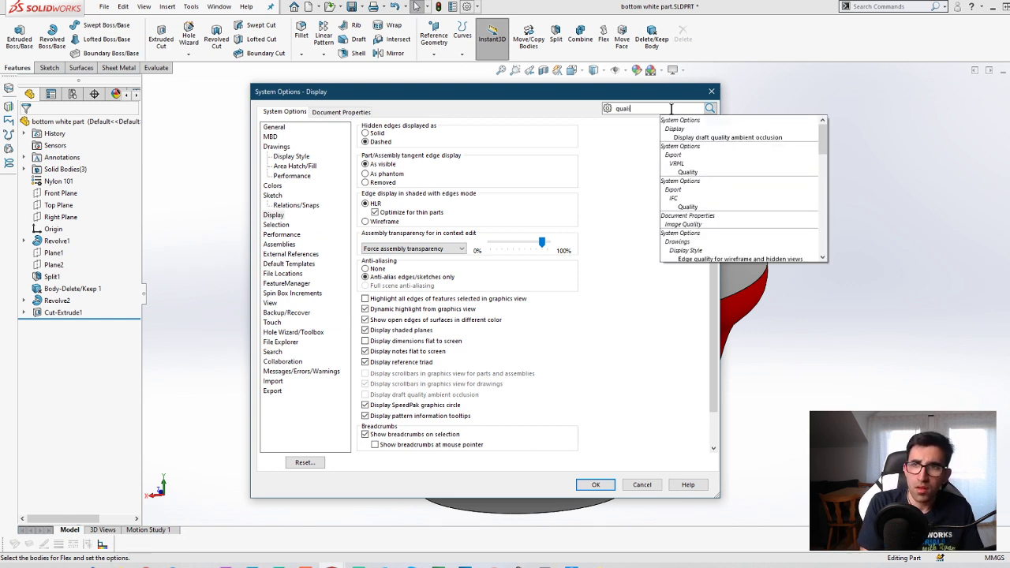
key(Down)
key(Down)
key(Down)
key(Down)
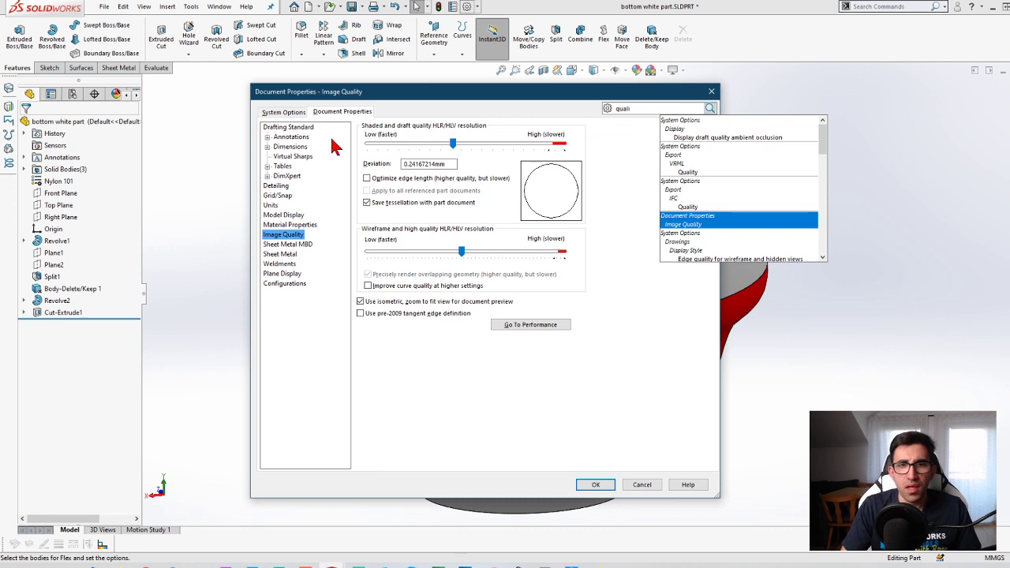
click(518, 352)
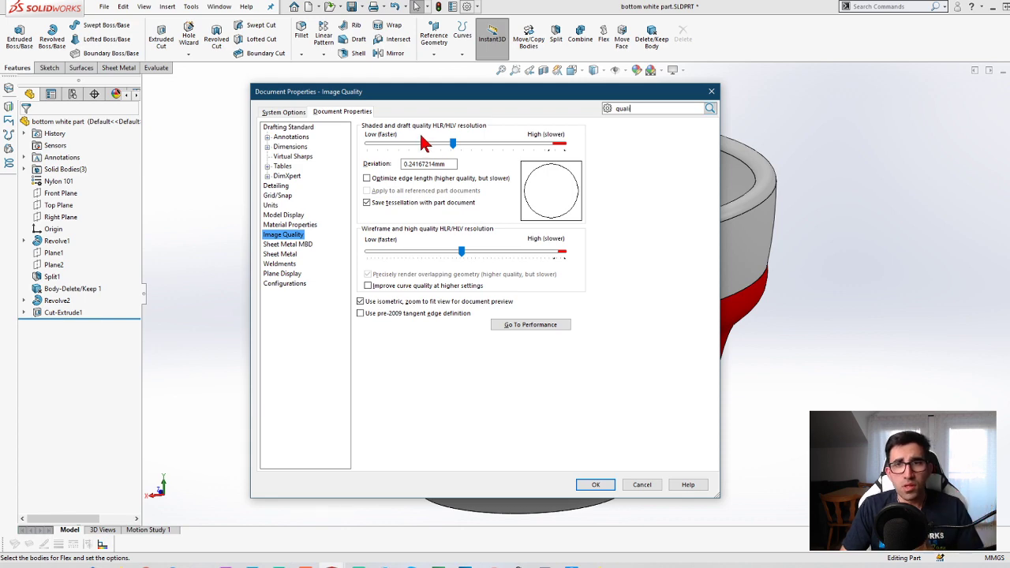
- Raise both the shaded and draft quality resolution and the wireframe and high quality resolution to the highest setting
drag(453, 143, 563, 144)
drag(464, 250, 560, 251)
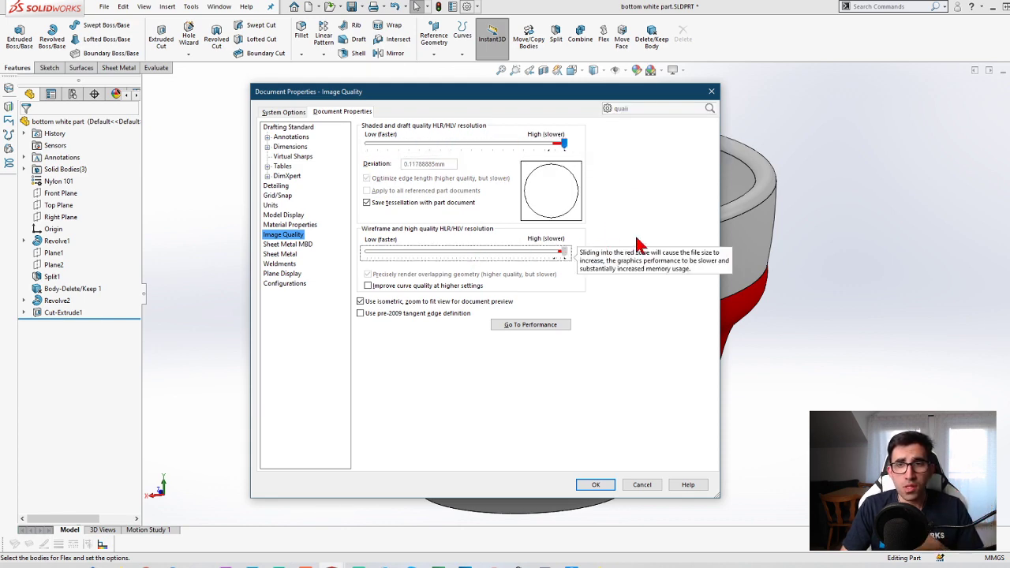
click(601, 485)
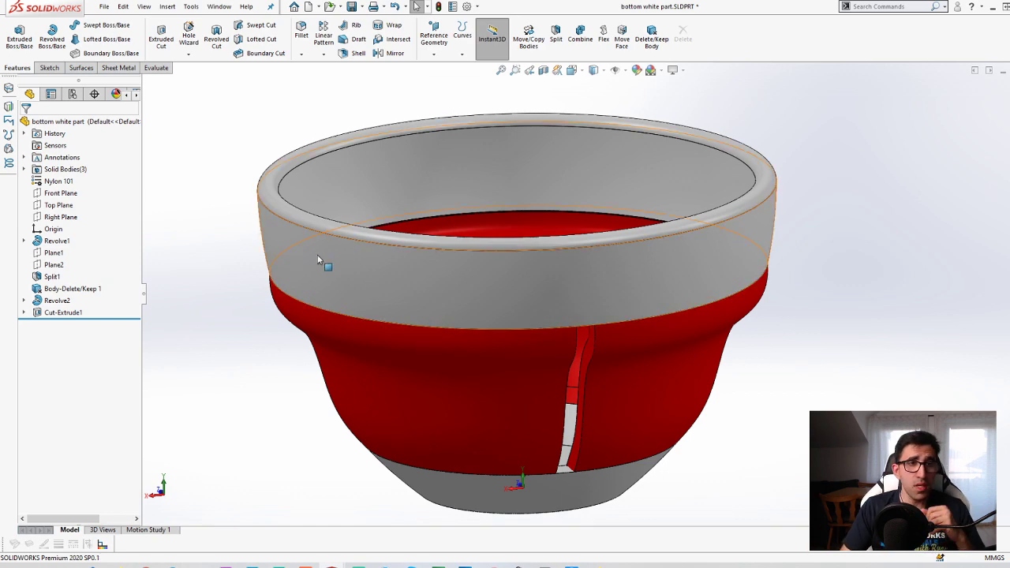
- Change the bowl part's material to Silicon from the Silicons category of the SOLIDWORKS materials
right_click(57, 186)
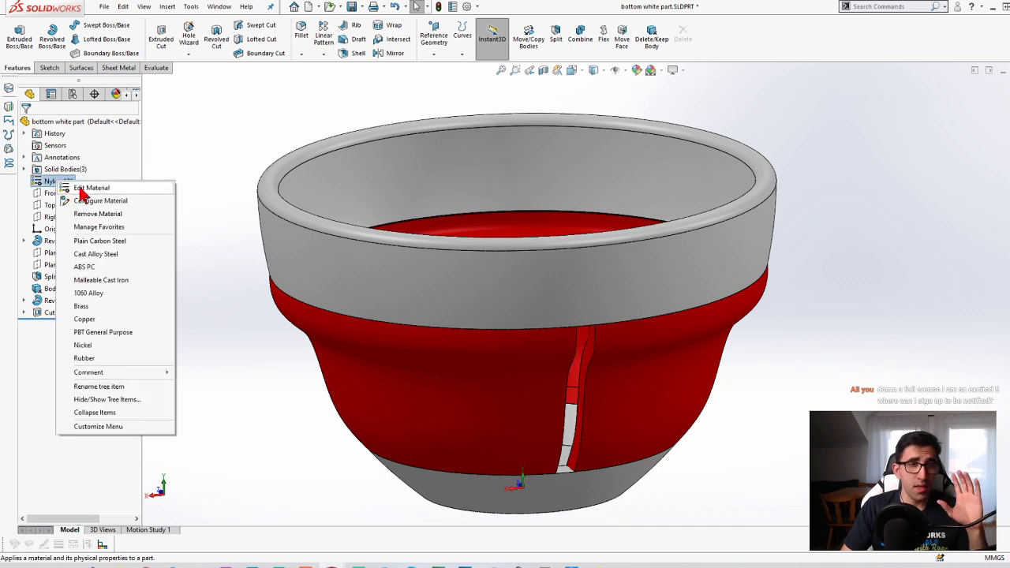
click(82, 189)
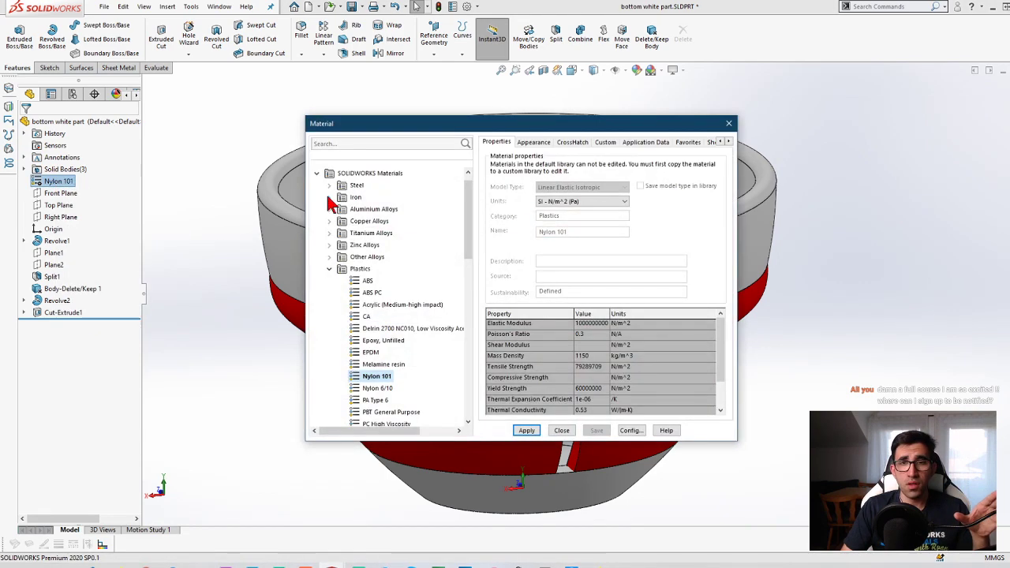
click(330, 269)
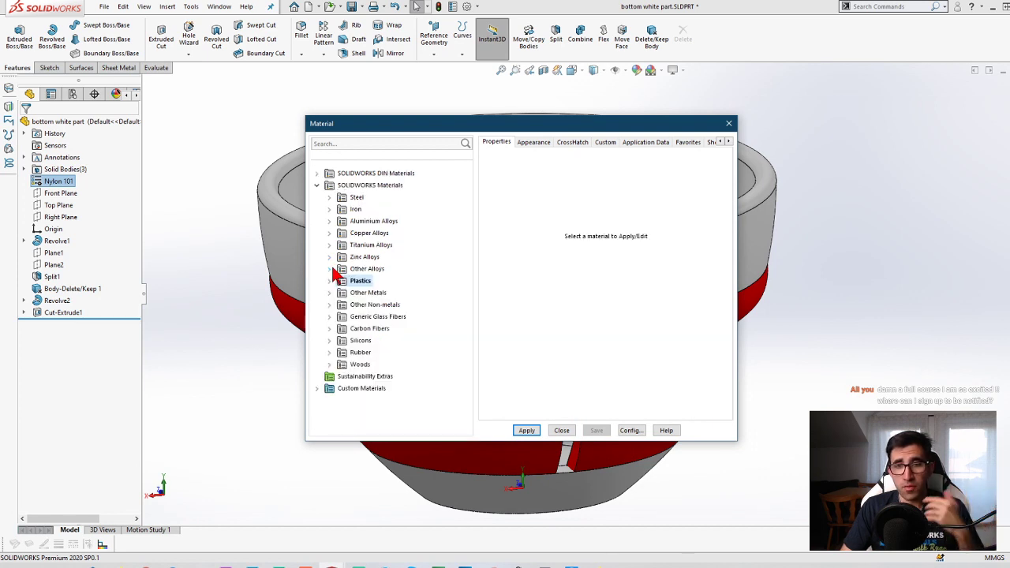
click(329, 339)
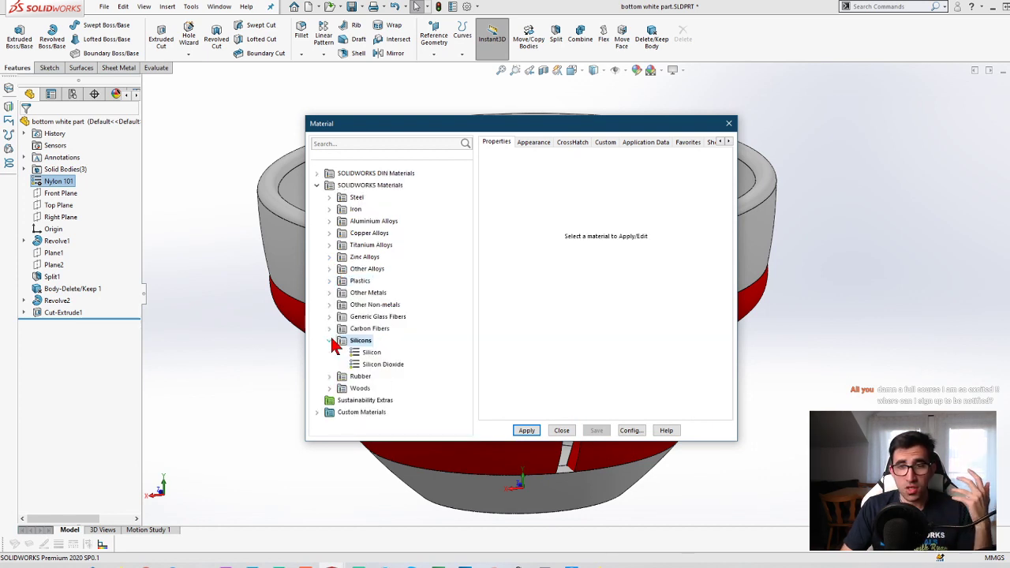
click(366, 352)
click(524, 433)
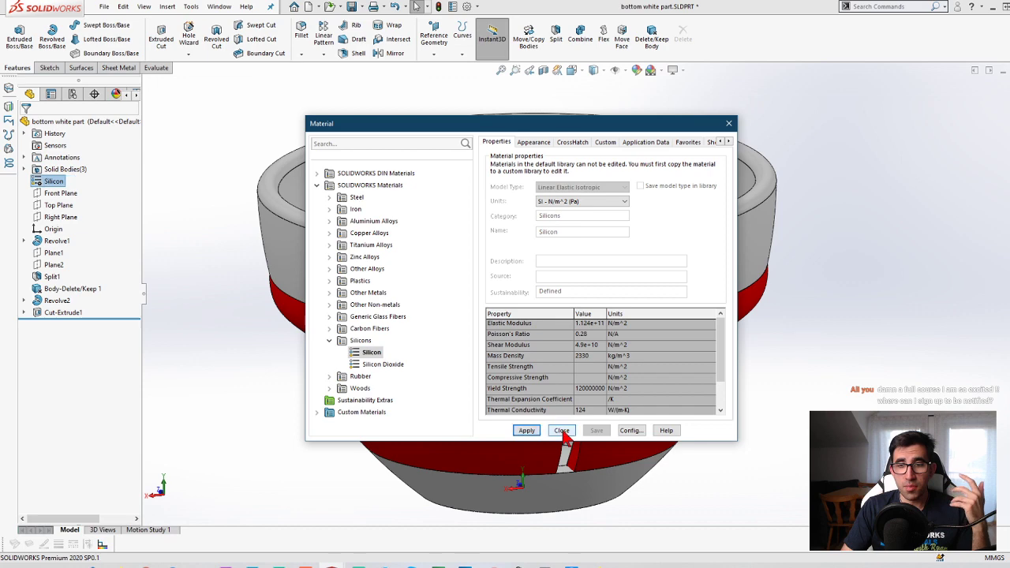
click(562, 430)
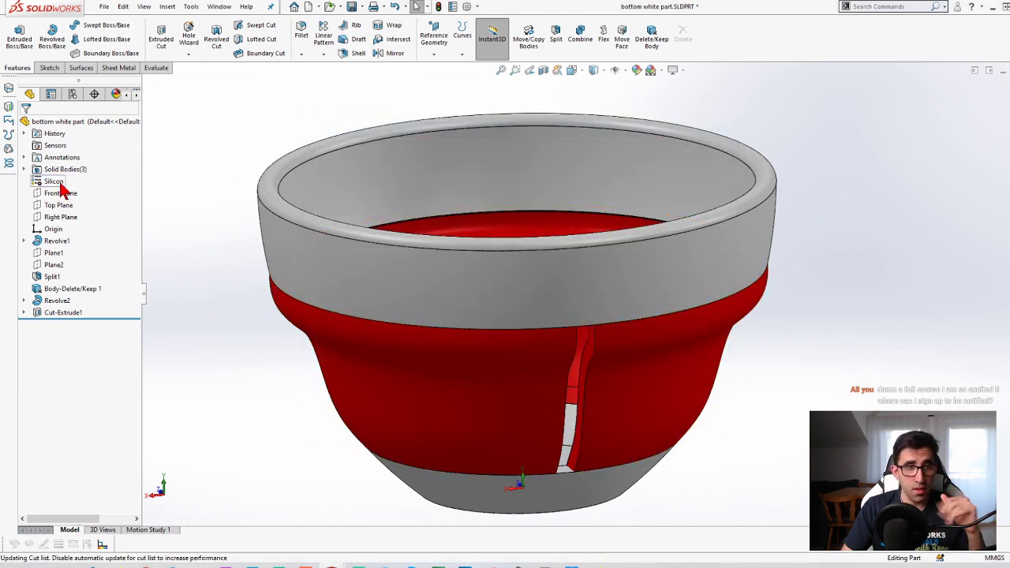